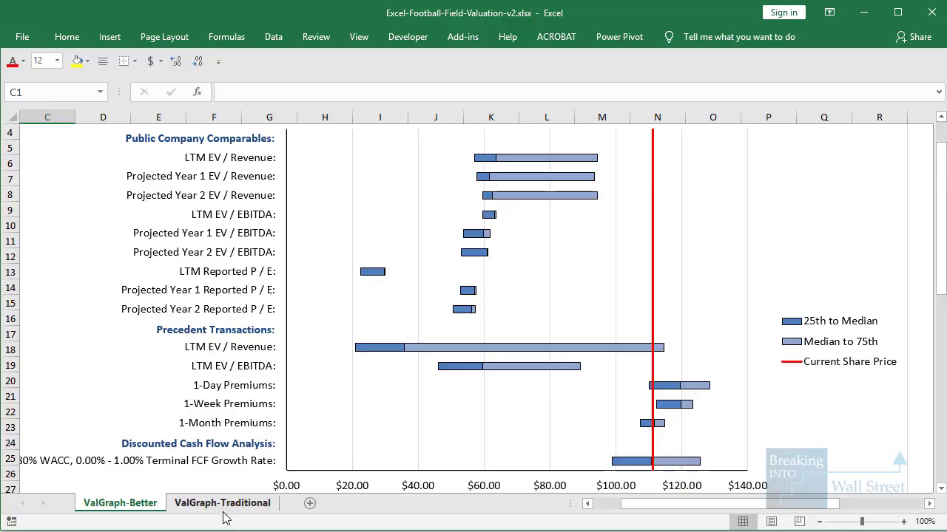
Step: Examine the traditional valuation chart on the ValGraph-Traditional sheet and its Low, Difference and High source data
left_click(222, 503)
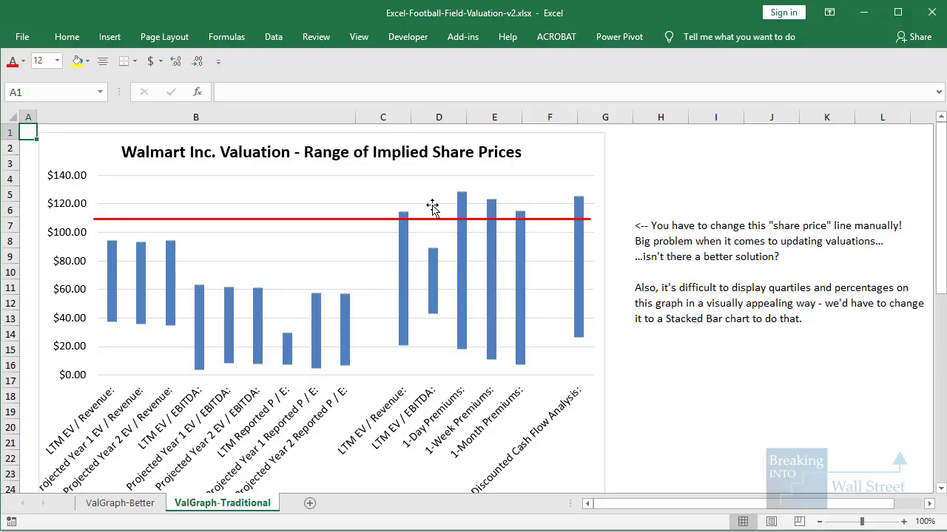
left_click(699, 274)
scroll(403, 265, "down", 3)
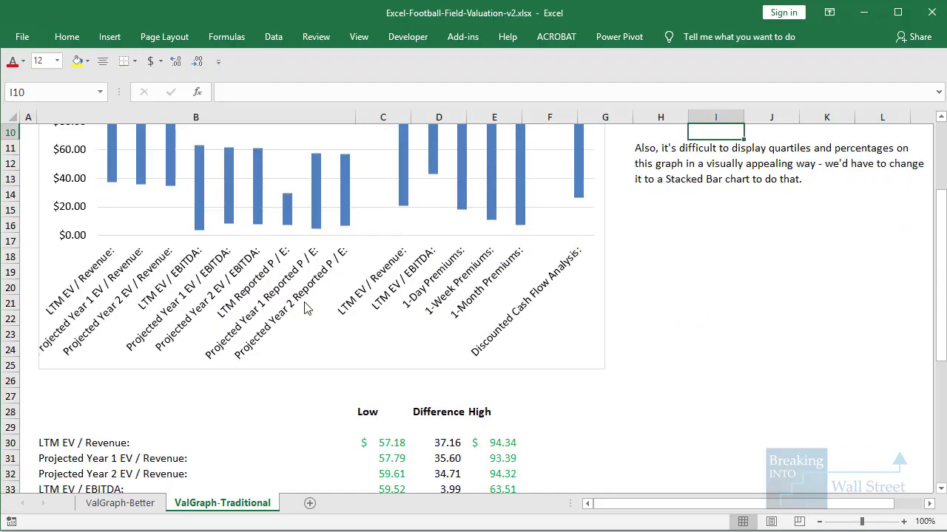
scroll(307, 309, "down", 3)
scroll(347, 312, "up", 2)
left_click_drag(366, 366, 516, 373)
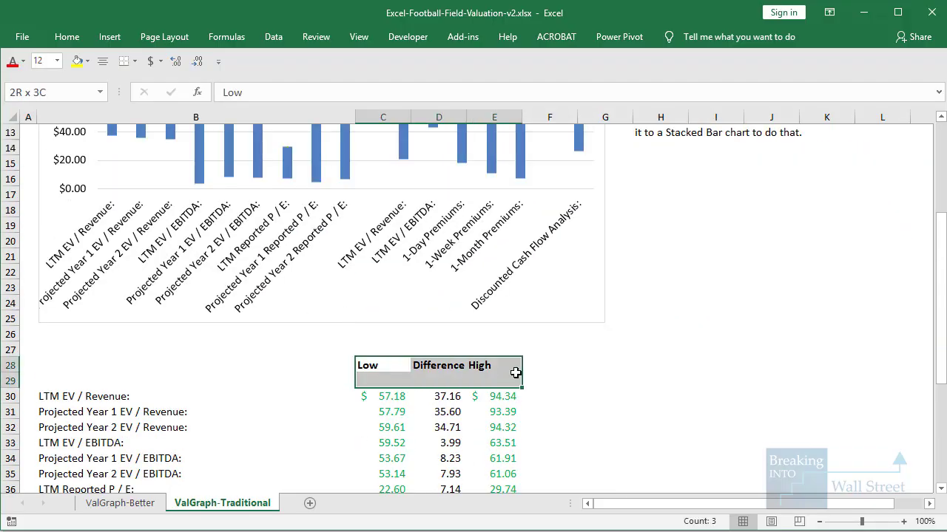
scroll(515, 373, "down", 2)
left_click(388, 350)
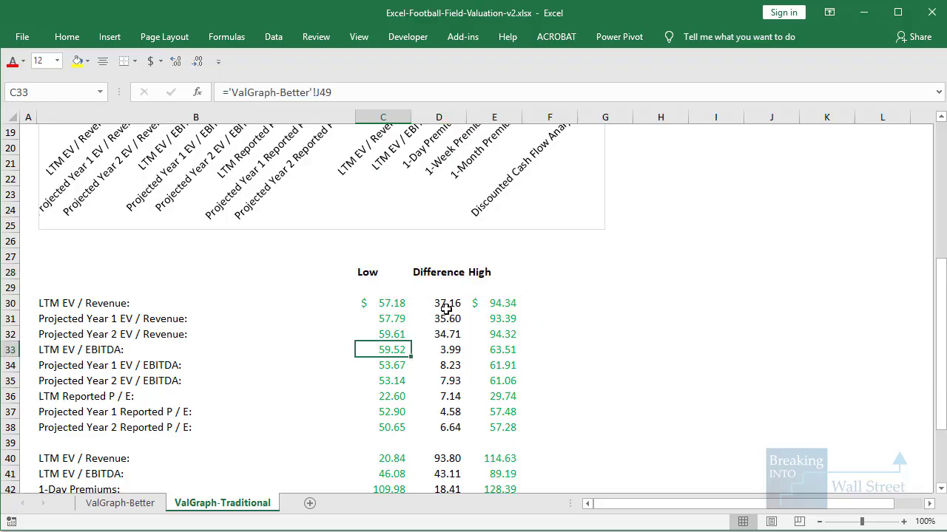
left_click(447, 306)
scroll(567, 281, "up", 6)
Step: Check which chart type the traditional valuation chart uses, leaving the type as it is
left_click(576, 143)
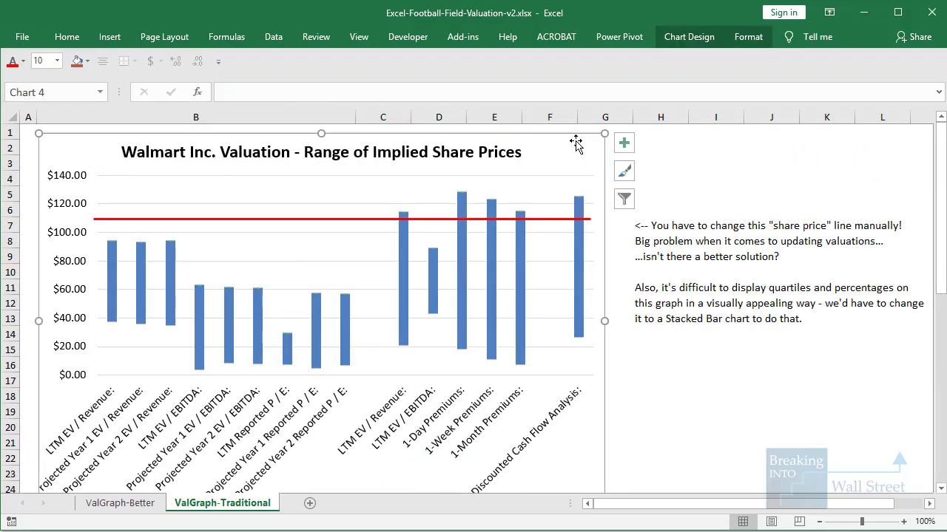
right_click(575, 143)
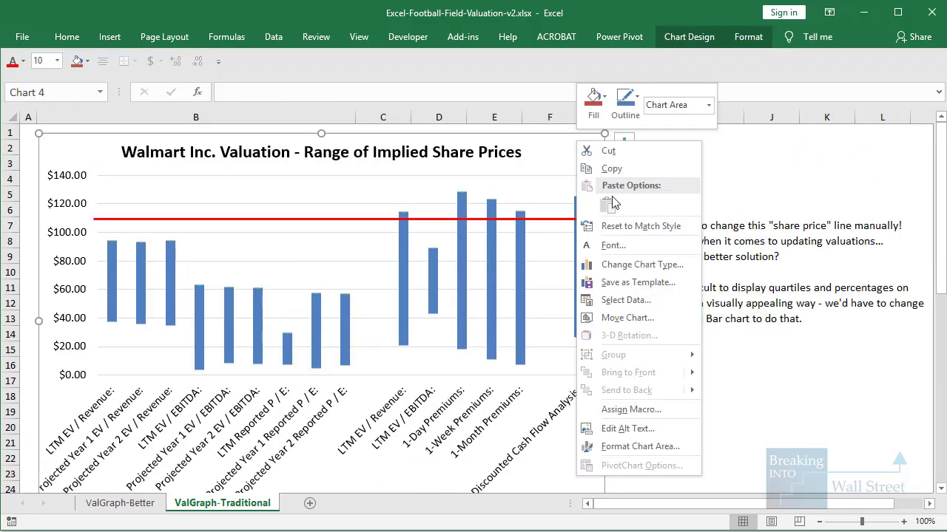
left_click(670, 265)
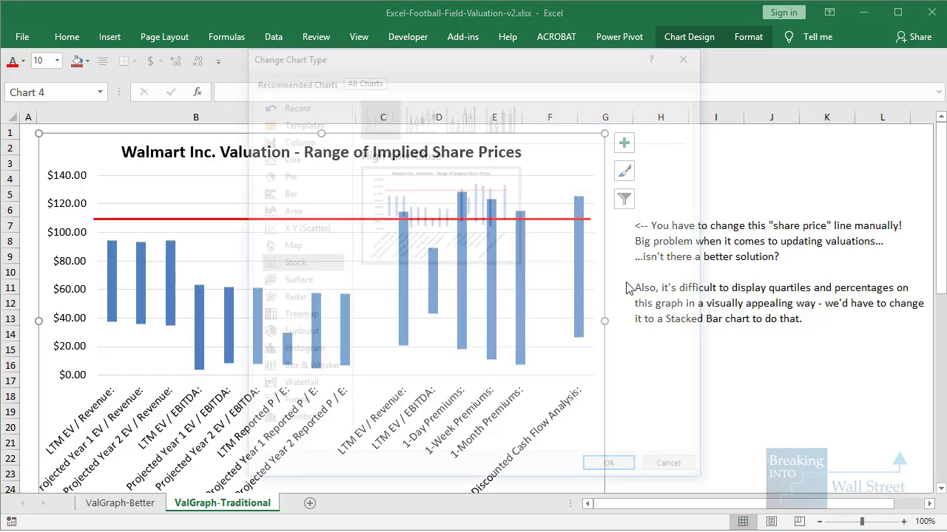
left_click_drag(249, 249, 349, 276)
mouse_move(358, 84)
left_mouse_down()
mouse_move(428, 185)
mouse_move(457, 182)
left_mouse_up()
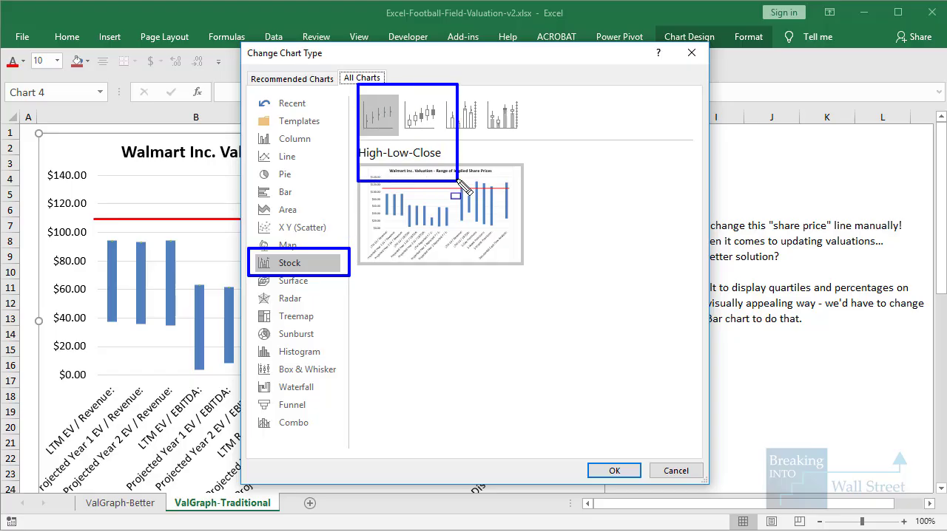
left_click(692, 53)
Step: Inspect the traditional chart's source data range without changing it, and return to the notes beside the chart
scroll(591, 331, "down", 2)
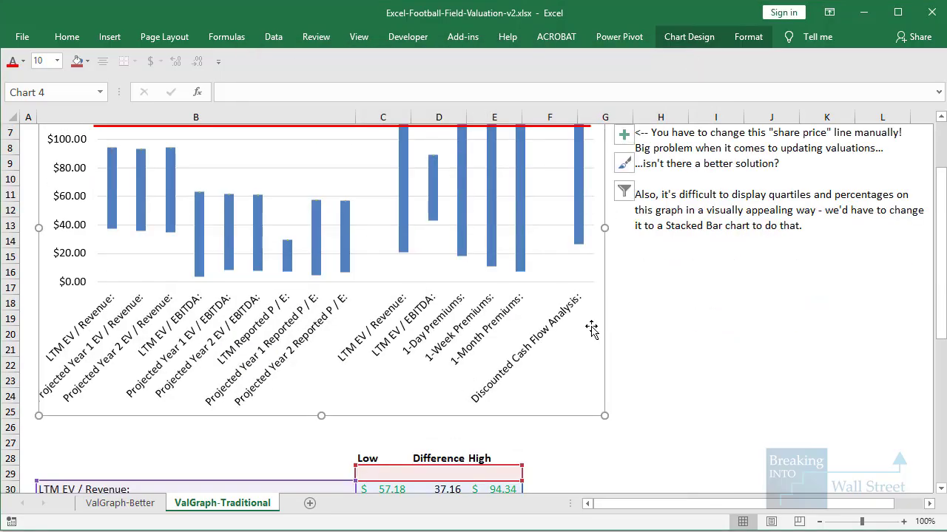
scroll(591, 330, "down", 4)
right_click(586, 203)
left_click(633, 281)
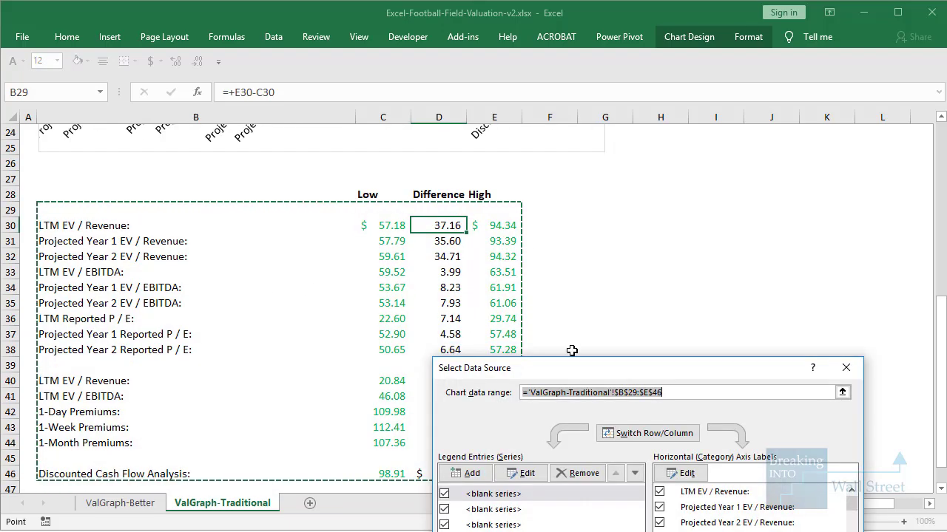
key("Escape")
left_click(626, 247)
scroll(626, 249, "up", 8)
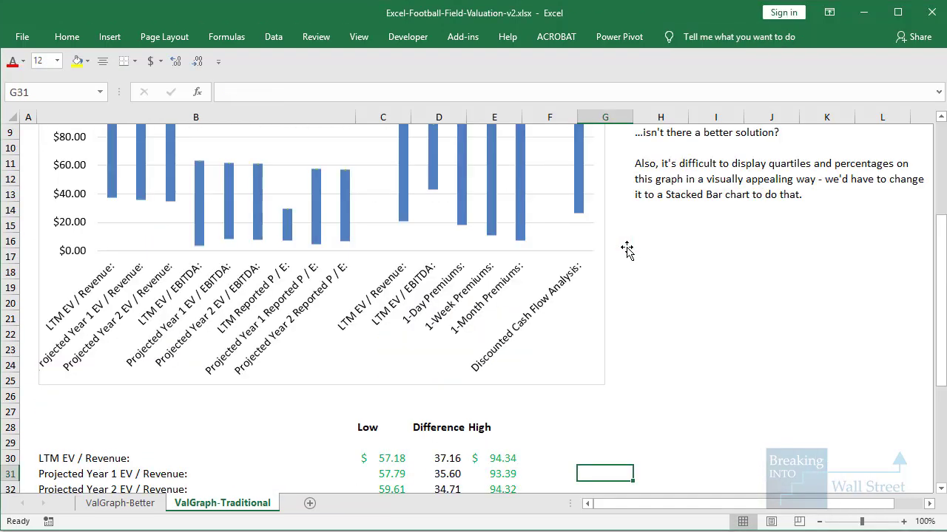
left_click(657, 244)
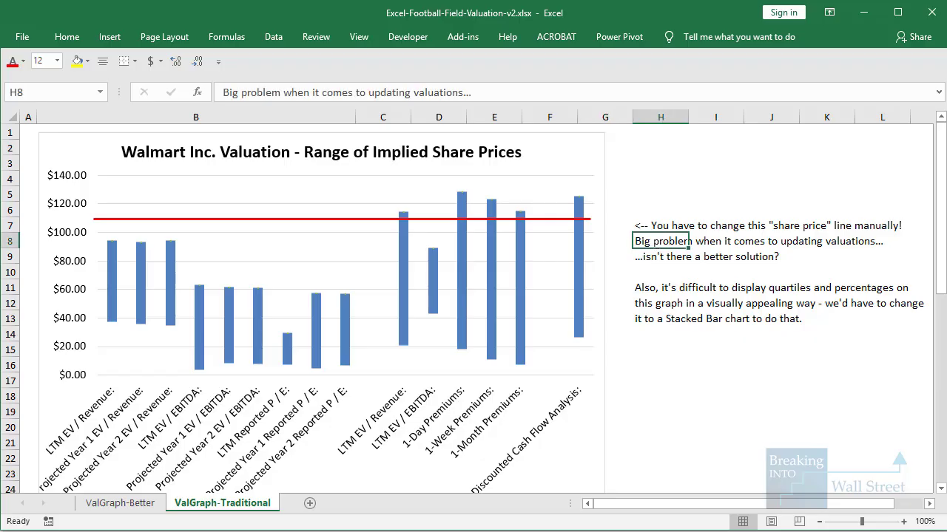
Step: Switch to the PowerPoint slide show and advance through the points on the problem slide
key("alt+Tab")
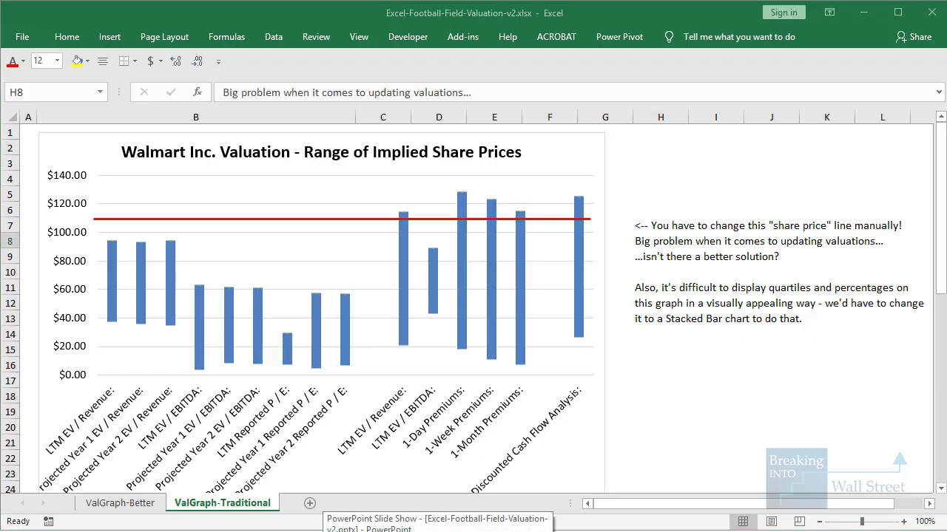
key("Right")
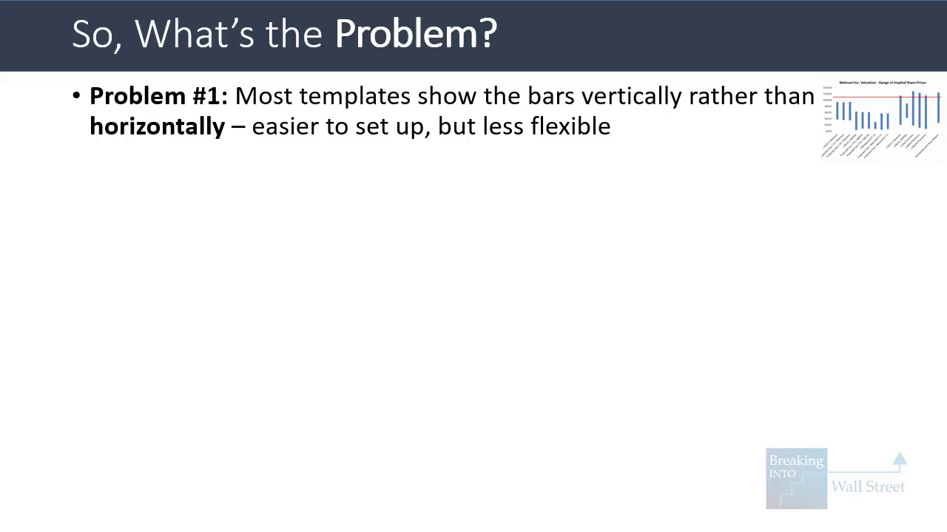
key("Right")
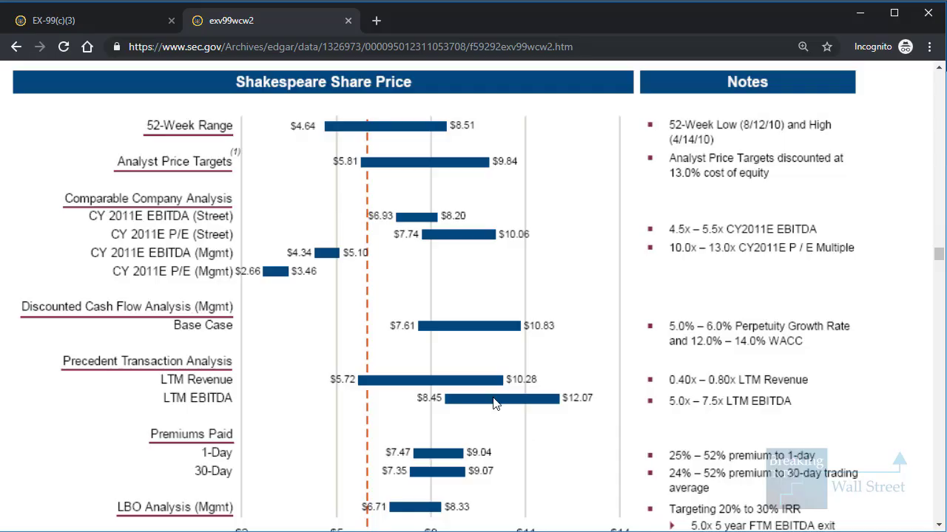
Step: Examine the Shakespeare Share Price football field chart on the SEC page in the browser, focusing on the 52-Week Range bar
scroll(474, 386, "down", 3)
scroll(473, 386, "up", 2)
scroll(385, 300, "up", 1)
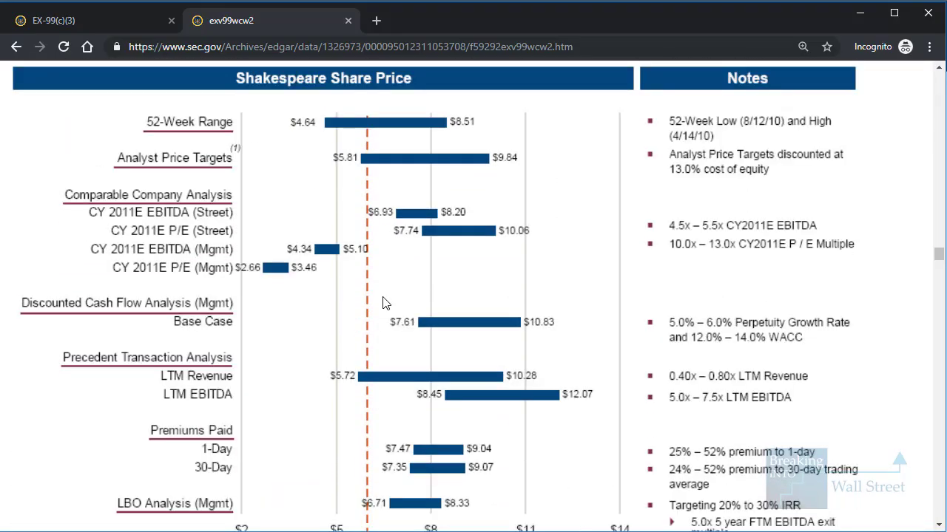
left_click_drag(239, 113, 327, 135)
left_click_drag(443, 113, 575, 127)
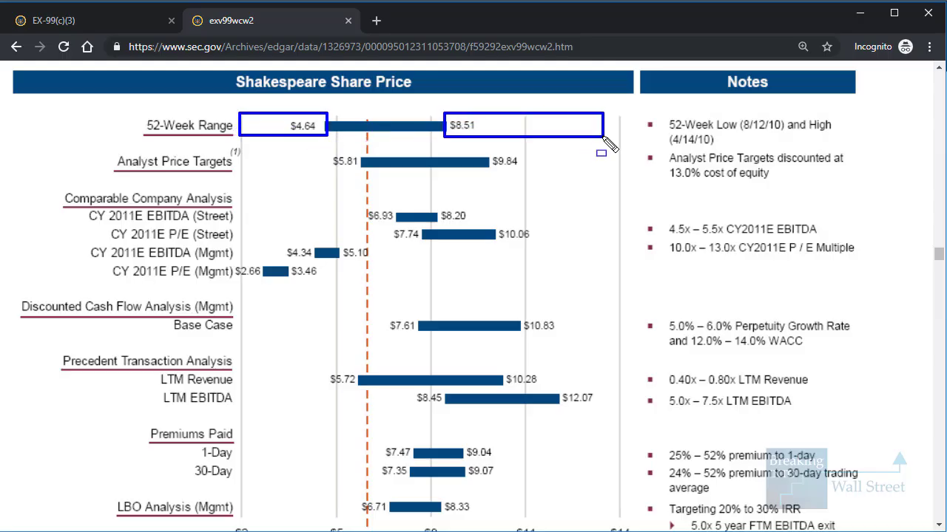
key("Escape")
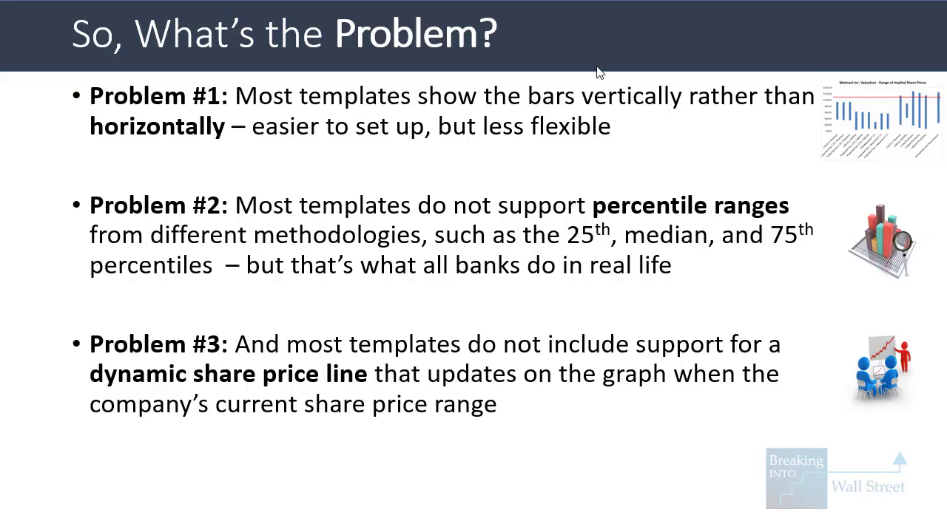
key("Right")
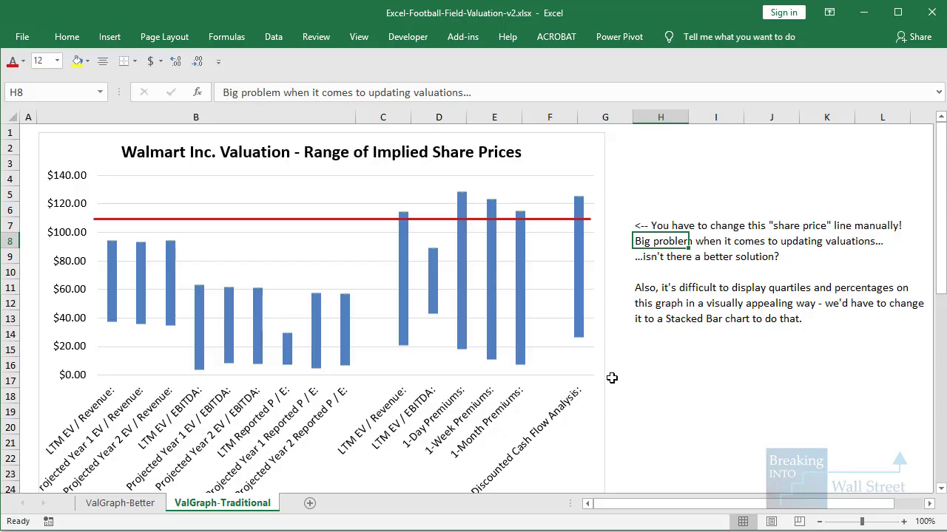
Step: Try a current share price of 90 on Excel's ValGraph-Better sheet and check the chart's share price line
scroll(611, 376, "down", 3)
left_click(120, 503)
scroll(181, 444, "down", 3)
left_click(178, 428)
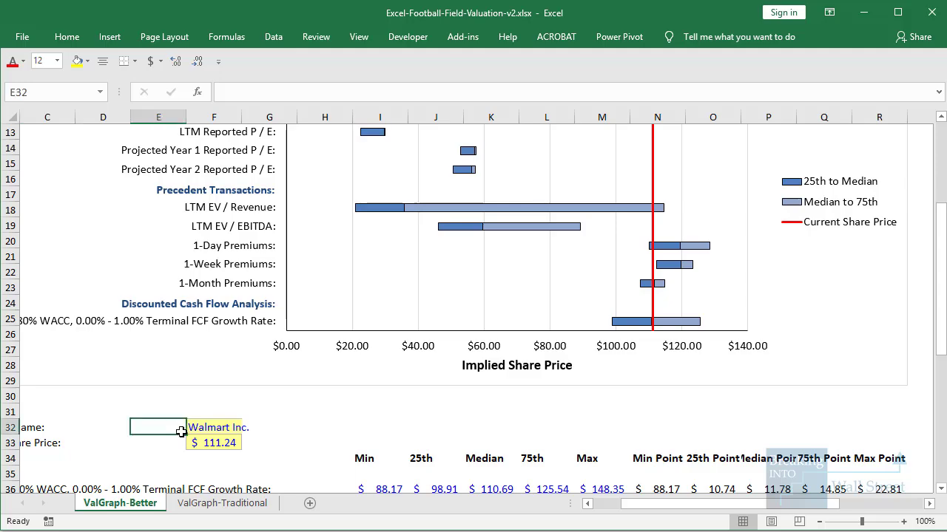
left_click(226, 445)
type("90")
key("ctrl+Return")
scroll(497, 350, "up", 4)
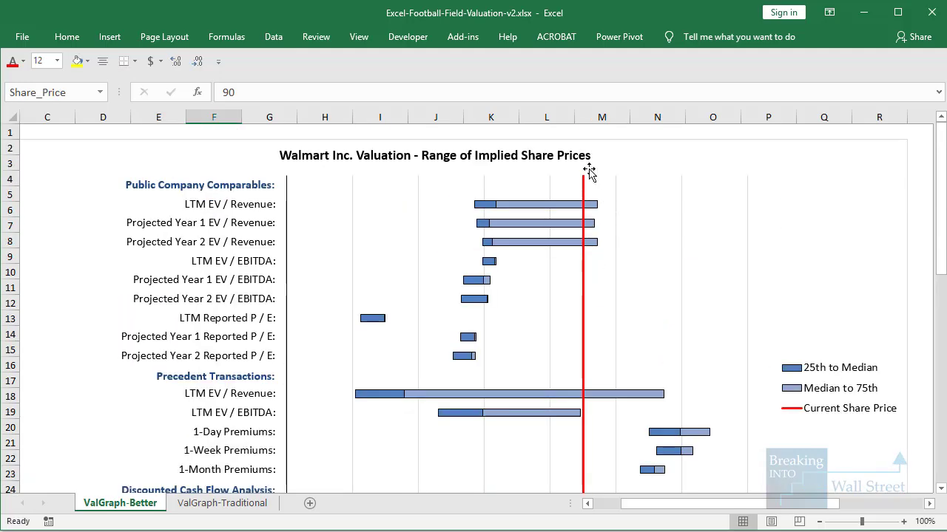
left_click_drag(576, 166, 601, 486)
key("Escape")
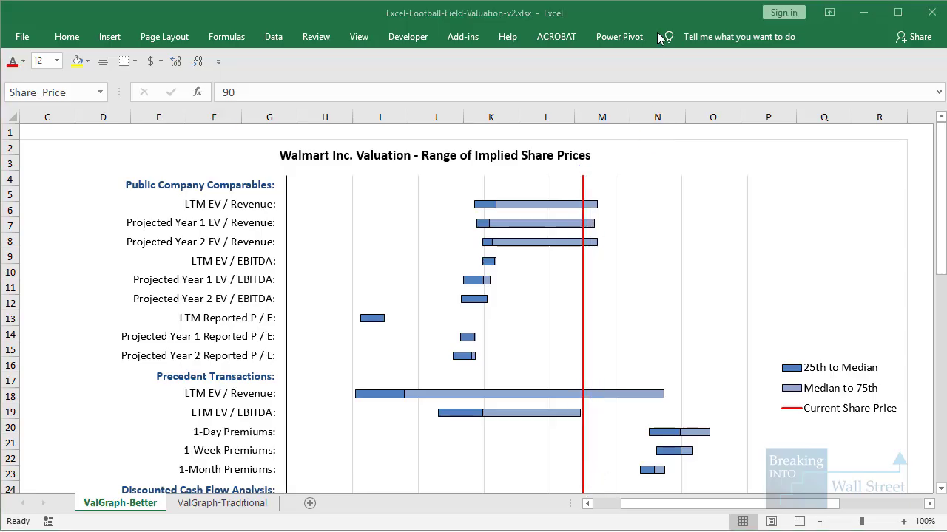
scroll(528, 333, "down", 4)
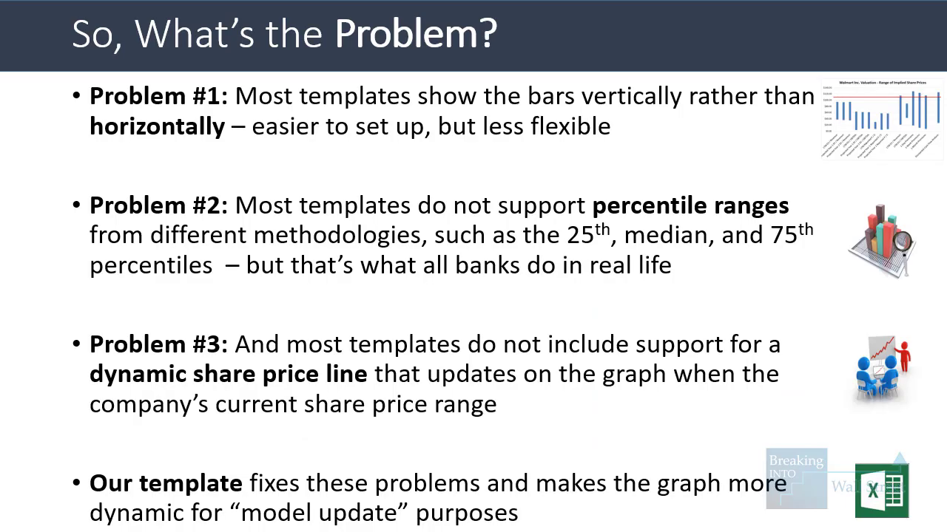
key("Right")
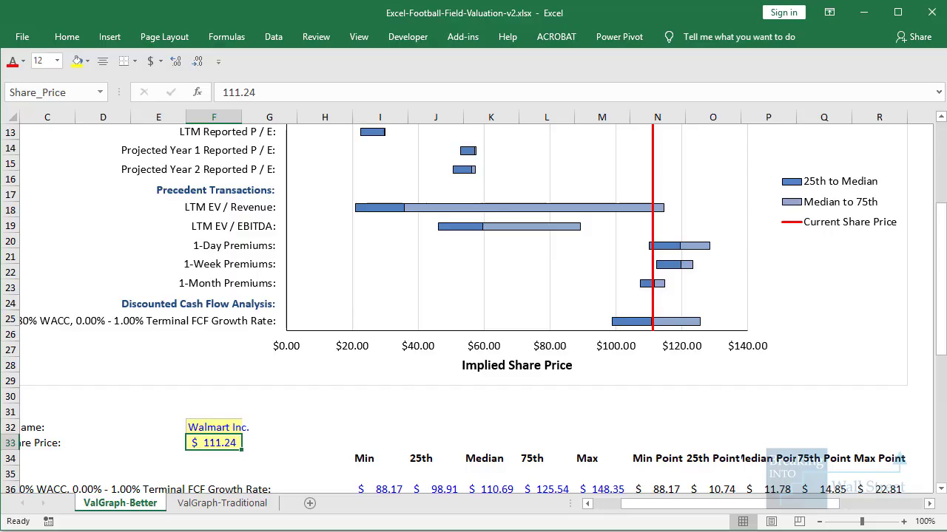
Step: Clear the Min Point to Max Point values in N36:R54 and the Current Share Price values in I54:M54
scroll(545, 393, "down", 6)
left_click(672, 210)
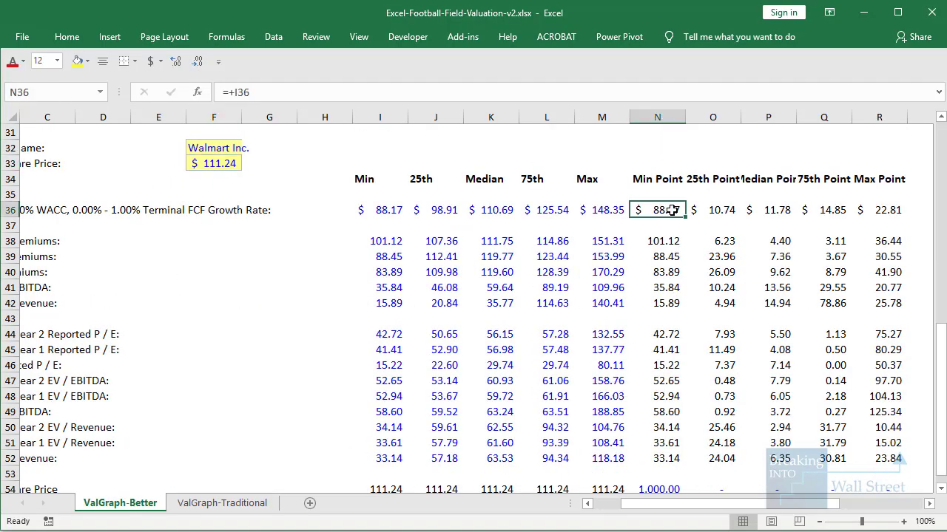
scroll(672, 210, "down", 1)
key("shift+Down")
key("shift+Down")
key("shift+Down")
key("shift+Down")
key("shift+Down")
key("shift+Down")
key("shift+Down")
key("shift+Down")
key("shift+Down")
key("shift+Down")
key("shift+Down")
key("shift+Down")
key("shift+Down")
key("shift+Down")
key("shift+Down")
key("shift+Down")
key("shift+Down")
key("shift+Down")
key("shift+Right")
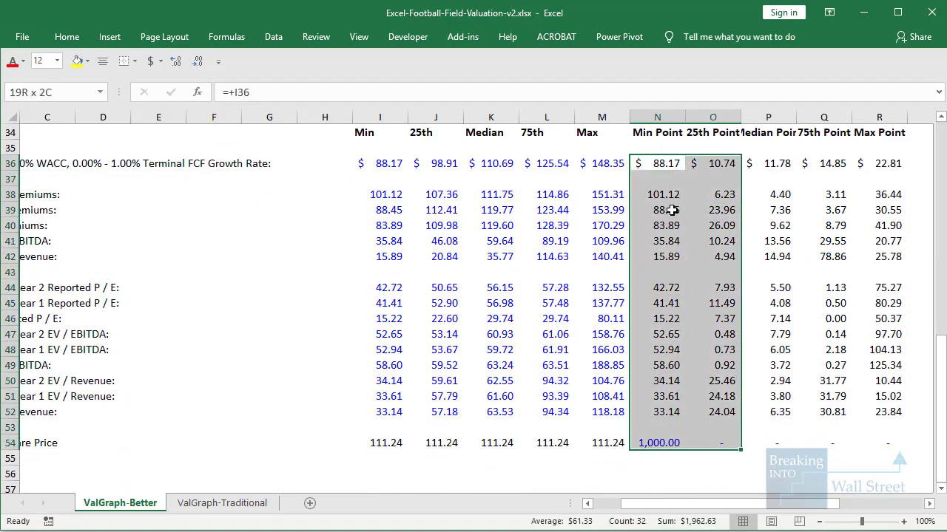
key("shift+Right")
key("shift+Right")
key("shift+Right")
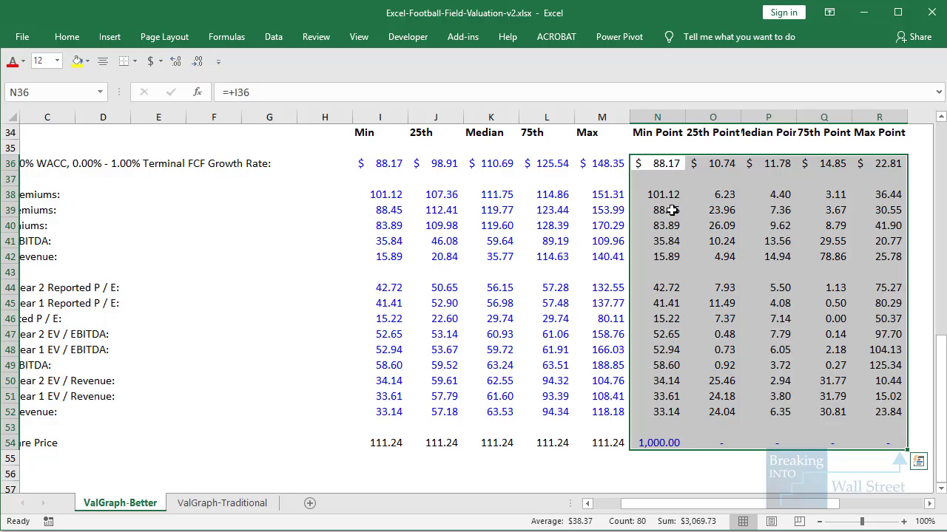
key("Delete")
left_click_drag(389, 441, 600, 439)
key("Delete")
Step: Delete the Walmart valuation football field chart from the ValGraph-Better sheet
scroll(598, 440, "up", 11)
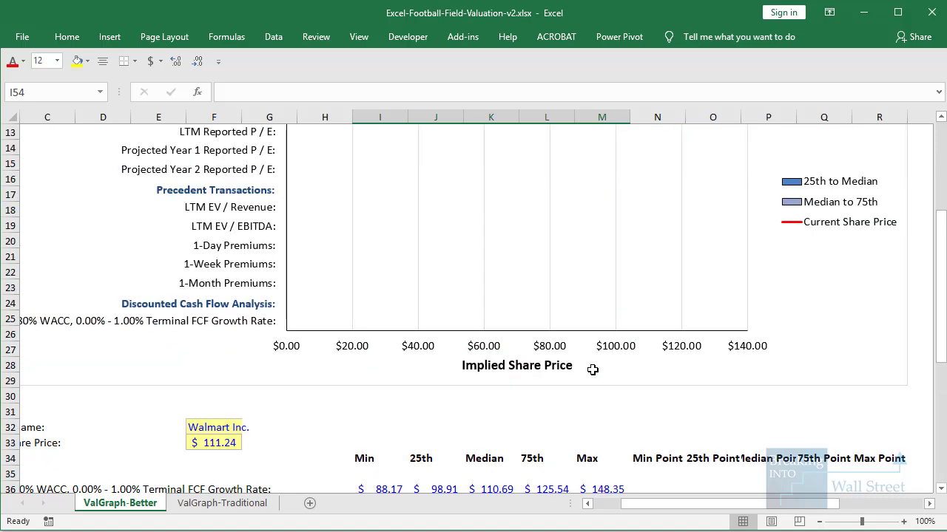
left_click(824, 226)
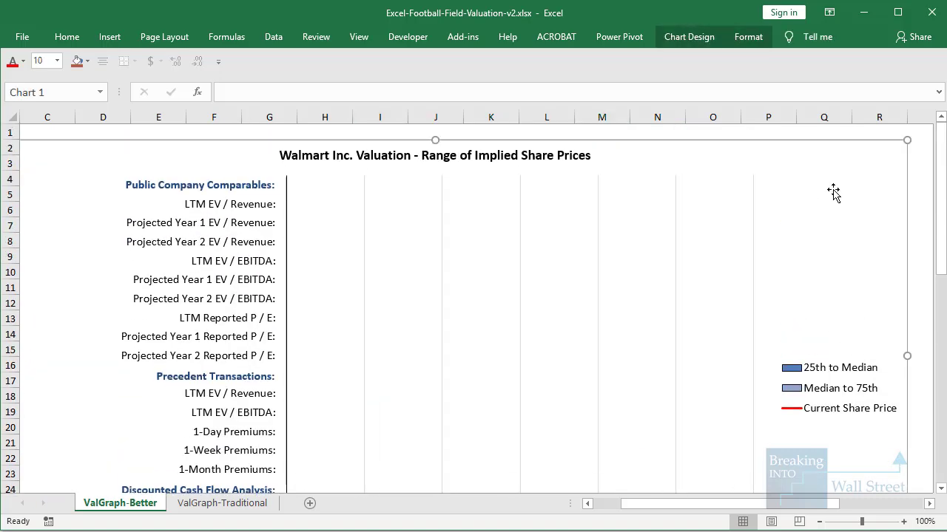
key("Delete")
Step: Review the emptied chart area, the company inputs, the methodology labels and the Min to Max values in I36:M52
scroll(348, 254, "down", 6)
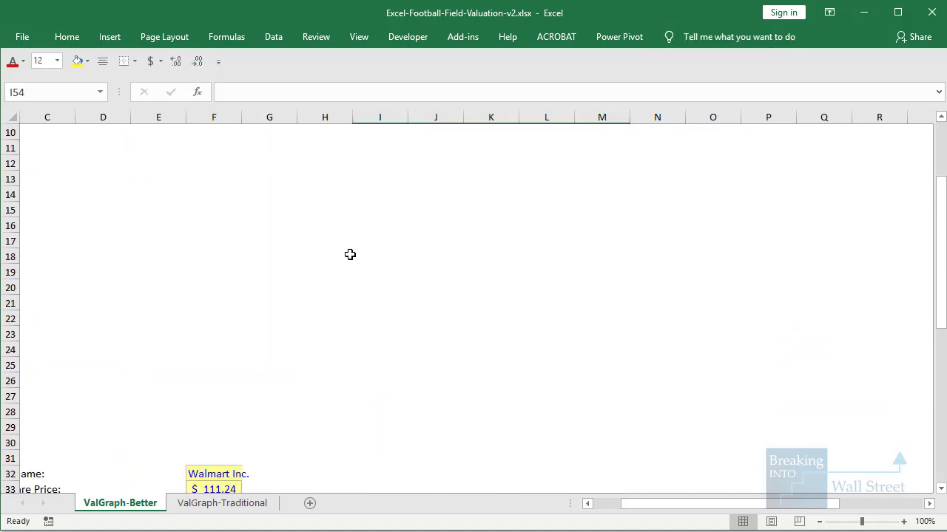
scroll(308, 268, "up", 6)
left_click(433, 258)
scroll(456, 321, "down", 6)
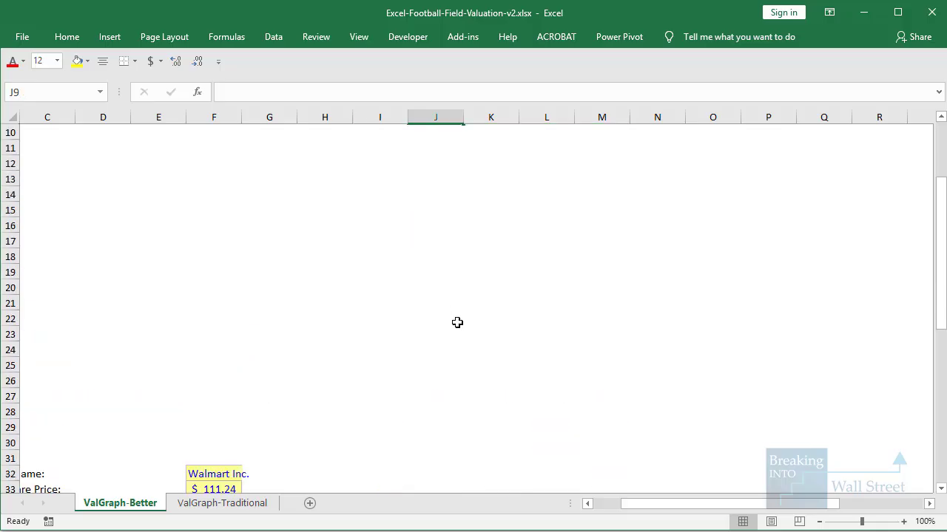
left_click_drag(560, 350, 42, 335)
scroll(43, 335, "down", 2)
left_click(166, 363)
left_click_drag(24, 224, 320, 270)
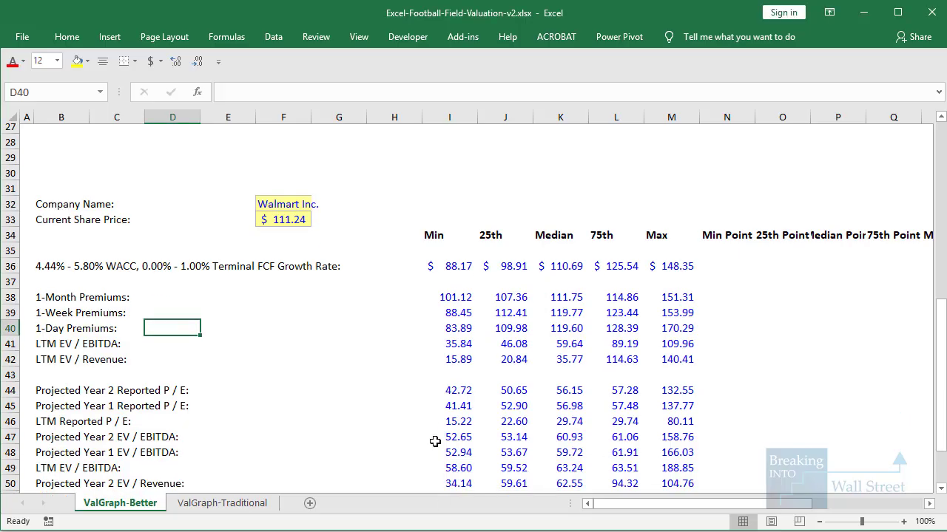
scroll(435, 442, "down", 1)
left_click_drag(433, 201, 666, 455)
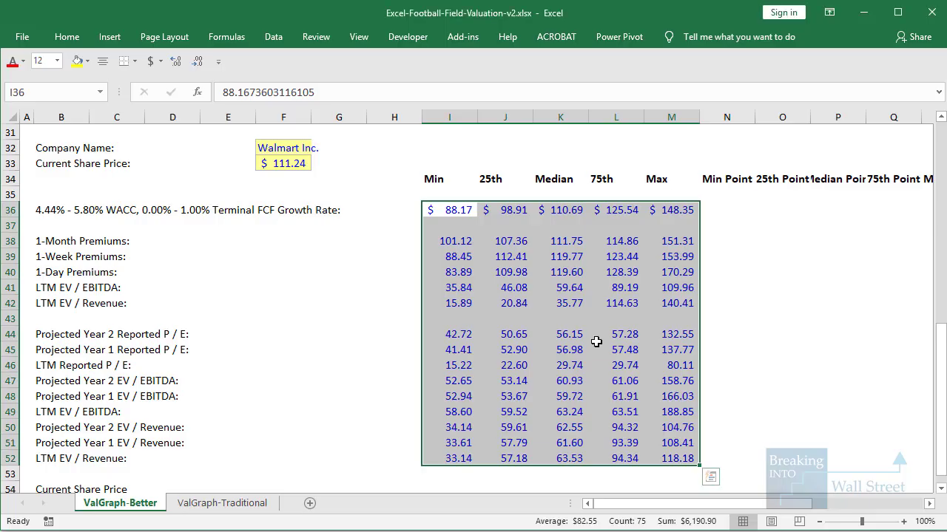
Step: Link the Min Point cell N36 in the WACC row to the Min value with =I36
left_click(734, 211)
type("=")
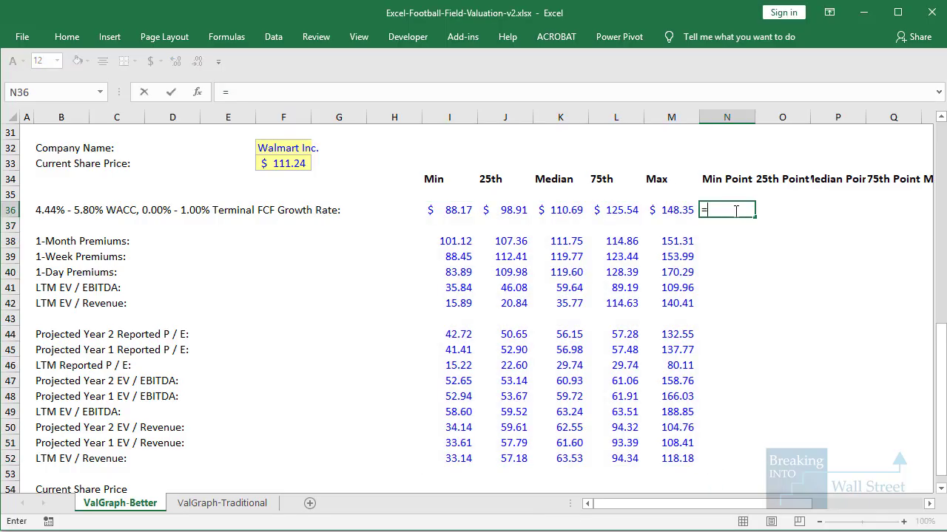
key("Left")
key("Left")
key("Left")
key("Left")
key("Left")
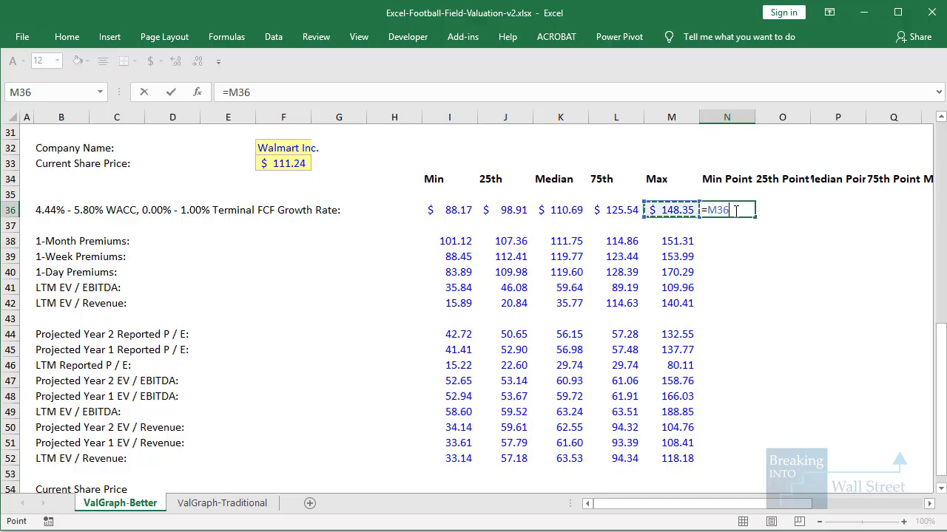
key("Tab")
Step: Calculate the 25th Point in O36 as the distance from Min to the 25th percentile with =+J36-I36
type("=+")
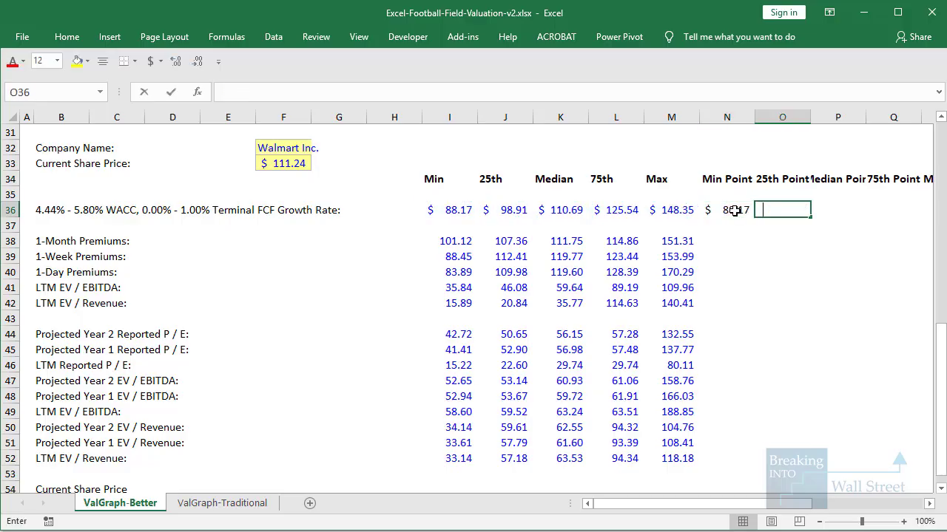
key("Left")
key("Left")
key("Left")
key("Left")
key("Left")
type("-")
key("Left")
key("Left")
key("Left")
key("Left")
key("Left")
key("Left")
key("ctrl+Return")
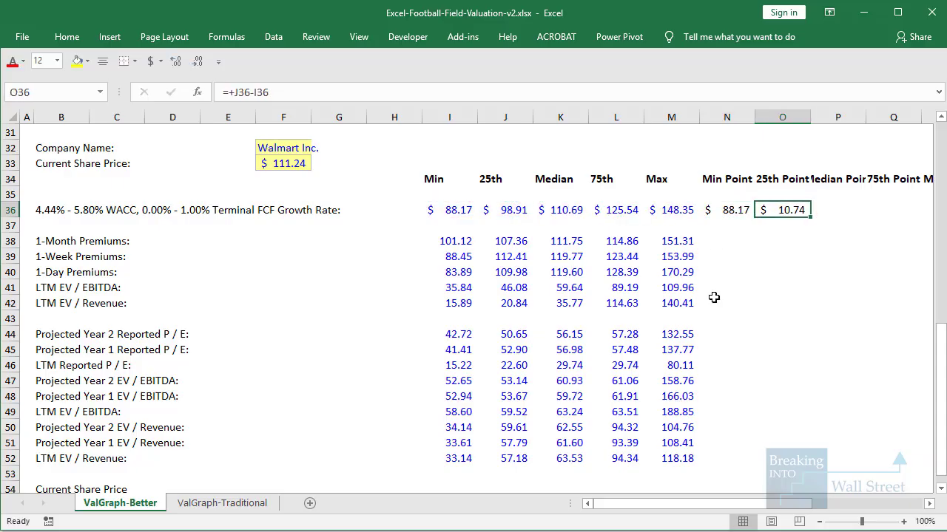
Step: Copy the O36 distance formula across the Median, 75th and Max Point cells through R36
key("ctrl+c")
key("shift+Right")
key("shift+Right")
key("shift+Right")
key("shift+Right")
key("shift+Left")
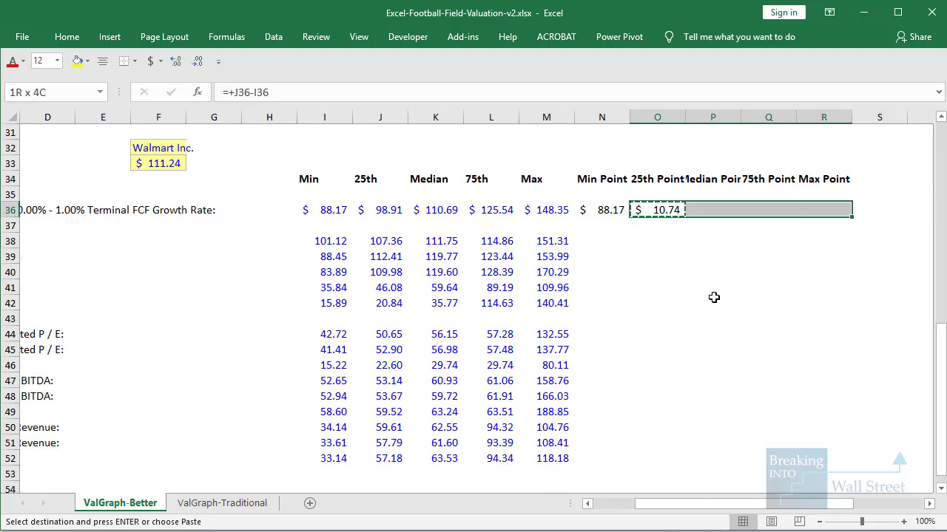
key("Return")
Step: Copy the five point formulas in N36:R36 down to the other methodology rows, N38:R52
key("Left")
key("Left")
key("Right")
key("shift+Right")
key("shift+Right")
key("shift+Right")
key("shift+Right")
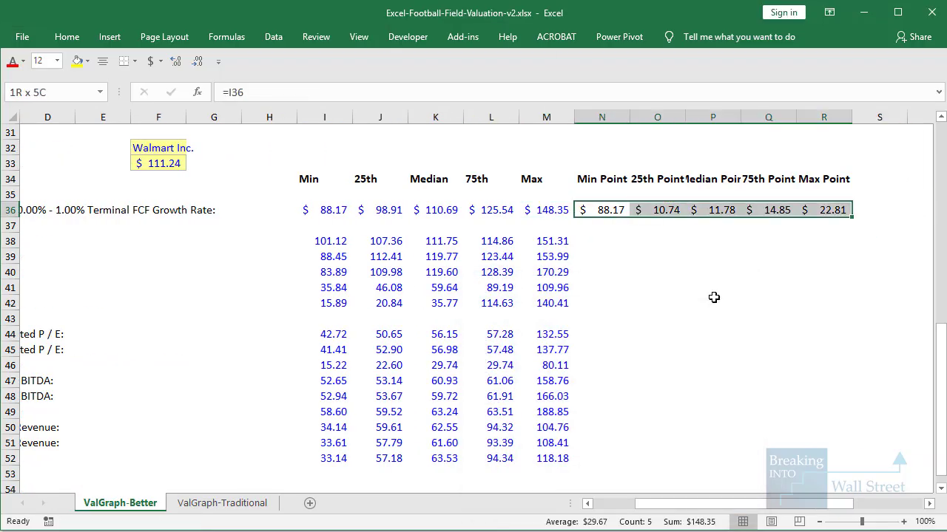
key("ctrl+c")
key("Down")
key("Down")
key("shift+Down")
key("shift+Down")
key("shift+Down")
key("shift+Down")
key("shift+Down")
key("shift+Down")
key("shift+Down")
key("shift+Down")
key("shift+Down")
key("shift+Down")
key("shift+Down")
key("shift+Down")
key("shift+Down")
key("shift+Down")
key("shift+Down")
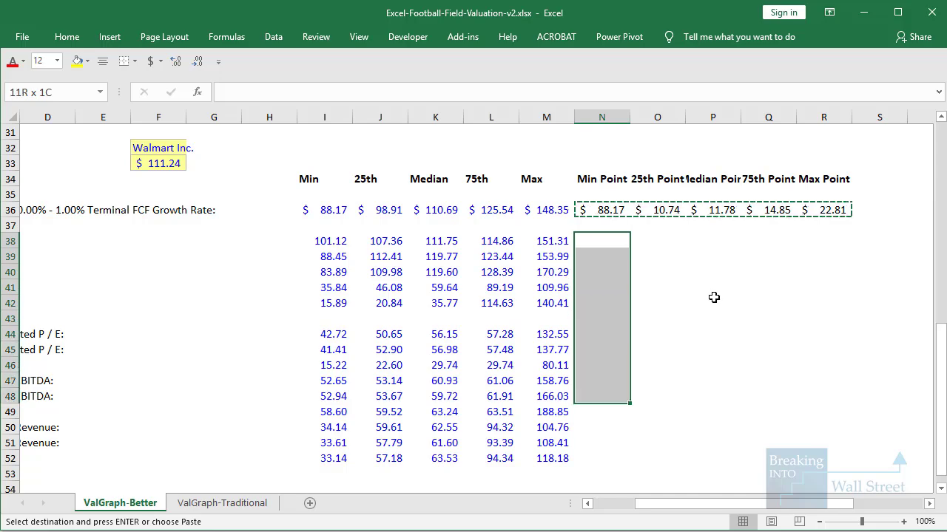
key("shift+Up")
key("shift+Right")
key("shift+Right")
key("shift+Right")
key("shift+Right")
key("Return")
Step: Clear the point formulas from the blank spacer row N43:R43 and check the N38 formula
key("Down")
key("Down")
key("Down")
key("Down")
key("Down")
key("shift+Right")
key("shift+Right")
key("shift+Right")
key("shift+Right")
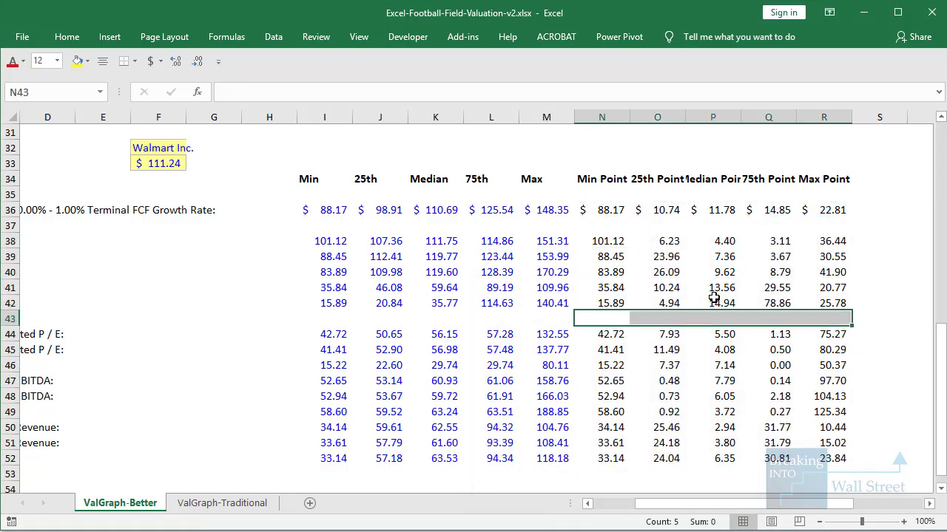
key("Delete")
key("Home")
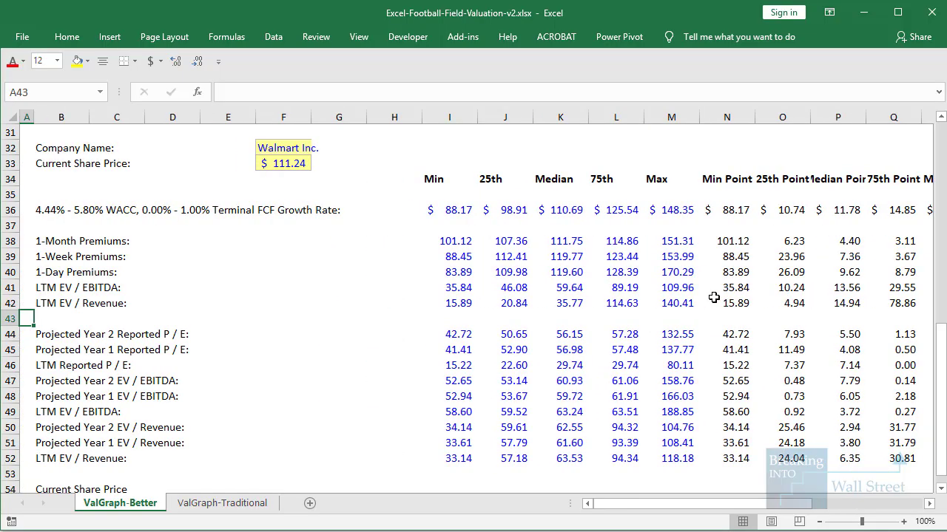
left_click(732, 245)
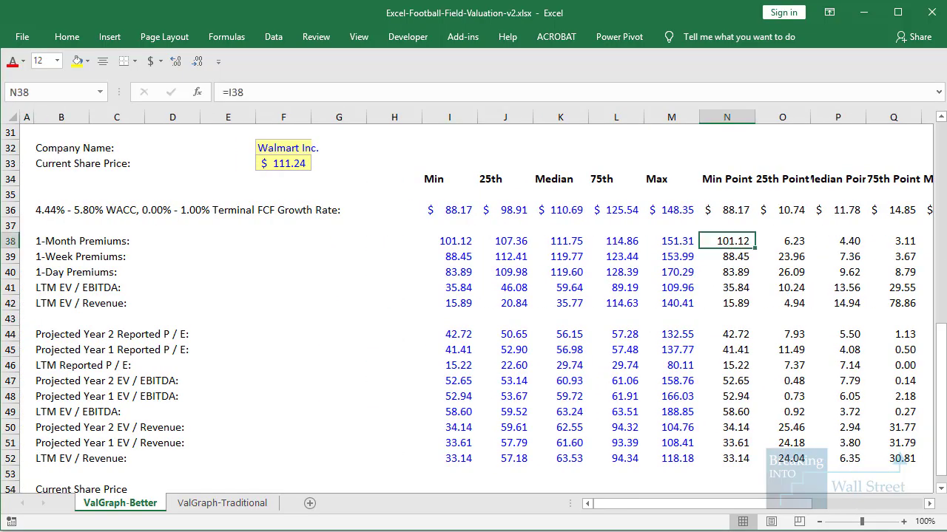
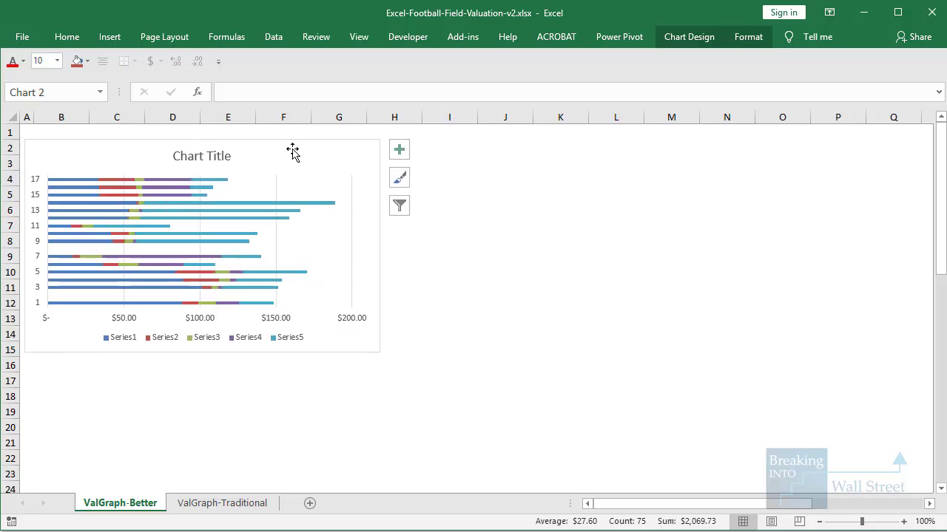
Step: Enlarge the stacked bar chart so it fills the space above the inputs, from column B to about column O and down to row 31
scroll(415, 257, "down", 2)
left_click_drag(392, 258, 749, 447)
scroll(710, 405, "down", 4)
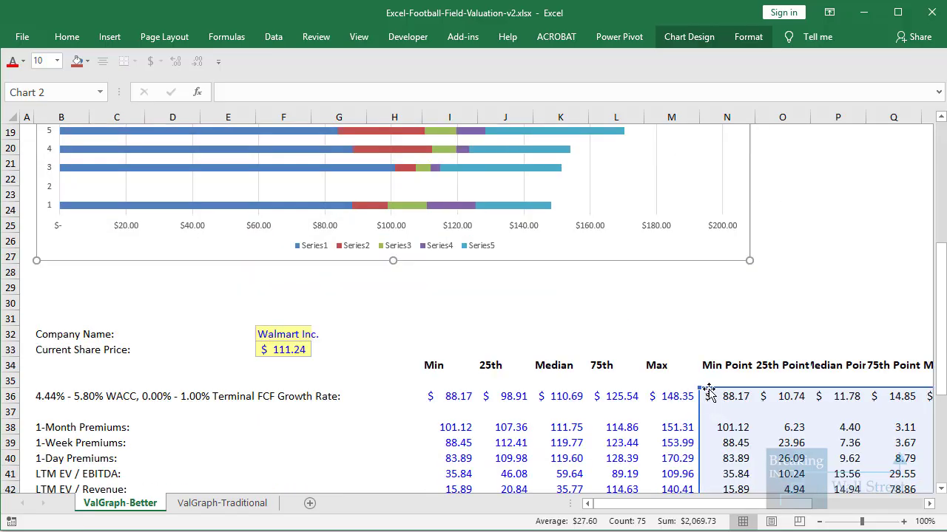
left_click_drag(749, 262, 828, 321)
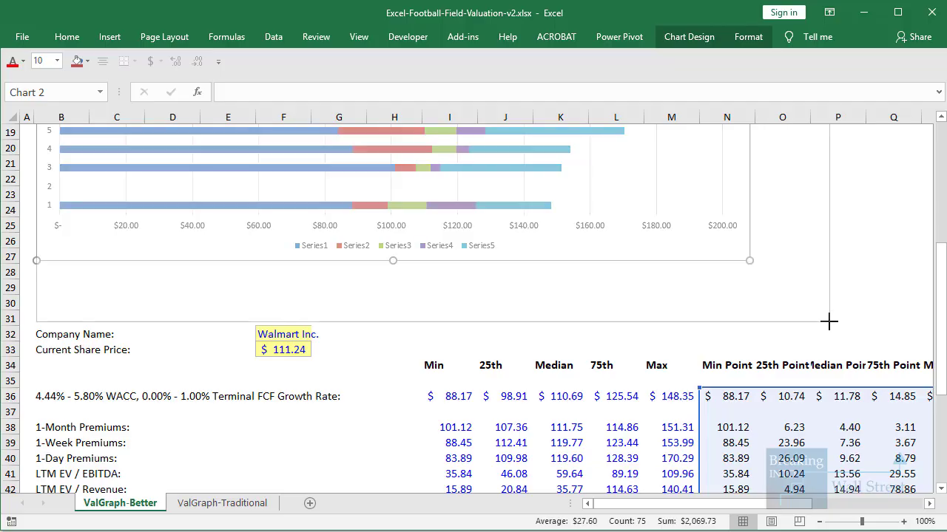
left_click(690, 361)
Step: Examine the enlarged chart's stacked bars, numbered categories, price axis and legend against the data table below
scroll(690, 360, "up", 6)
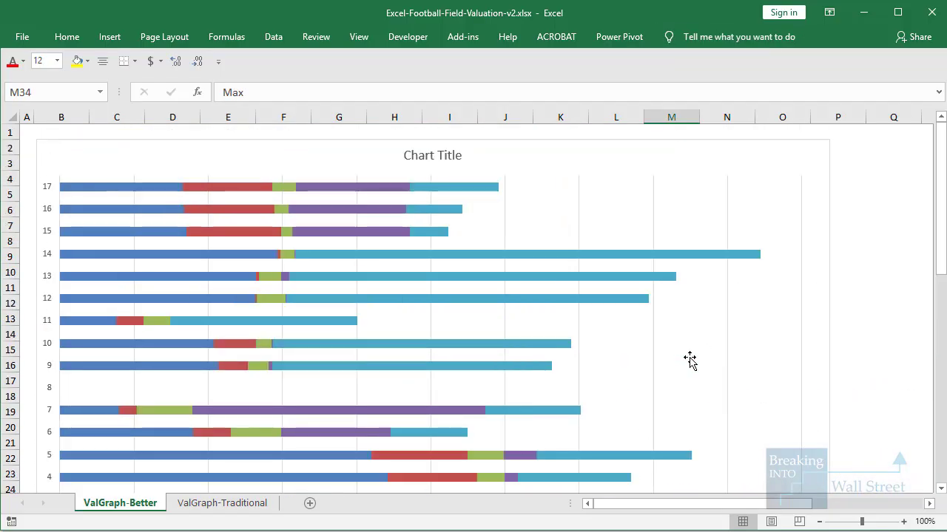
scroll(689, 356, "down", 7)
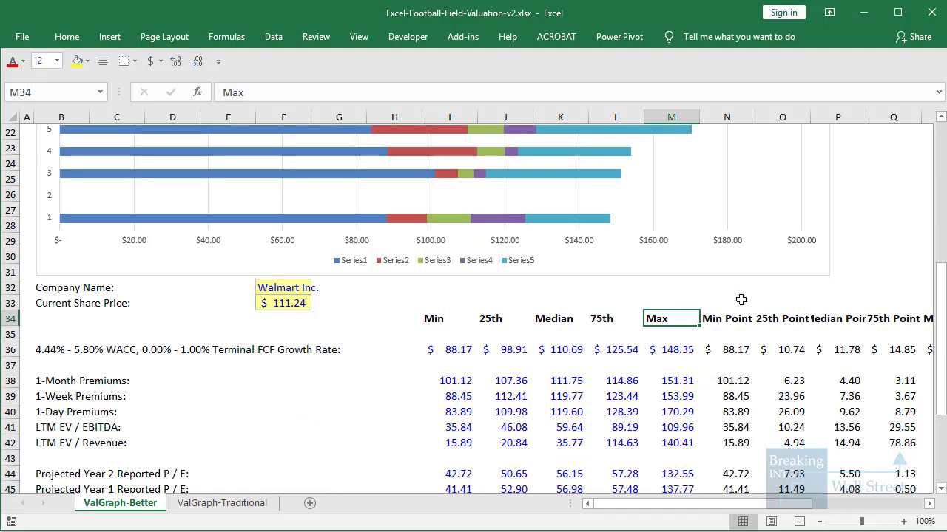
scroll(739, 298, "up", 5)
left_click(816, 200)
scroll(816, 200, "up", 2)
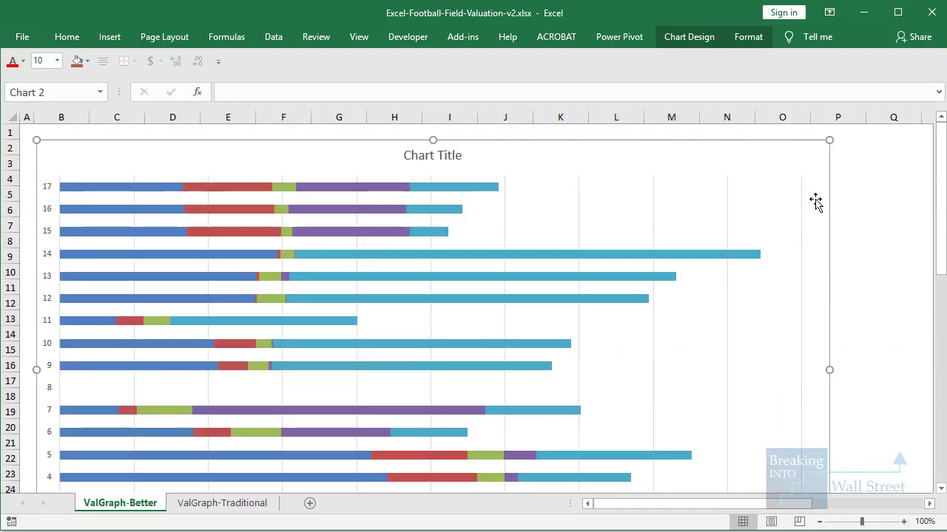
scroll(271, 243, "down", 3)
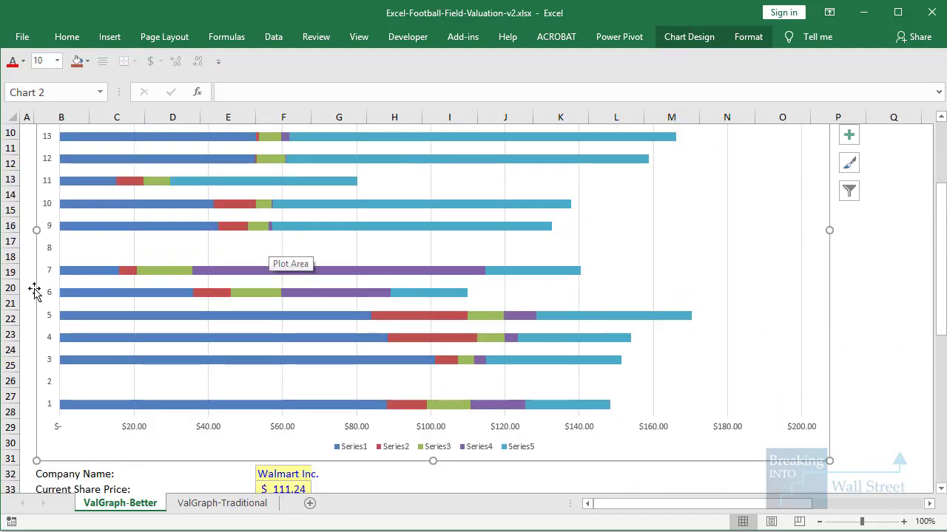
scroll(30, 304, "up", 3)
scroll(211, 298, "down", 3)
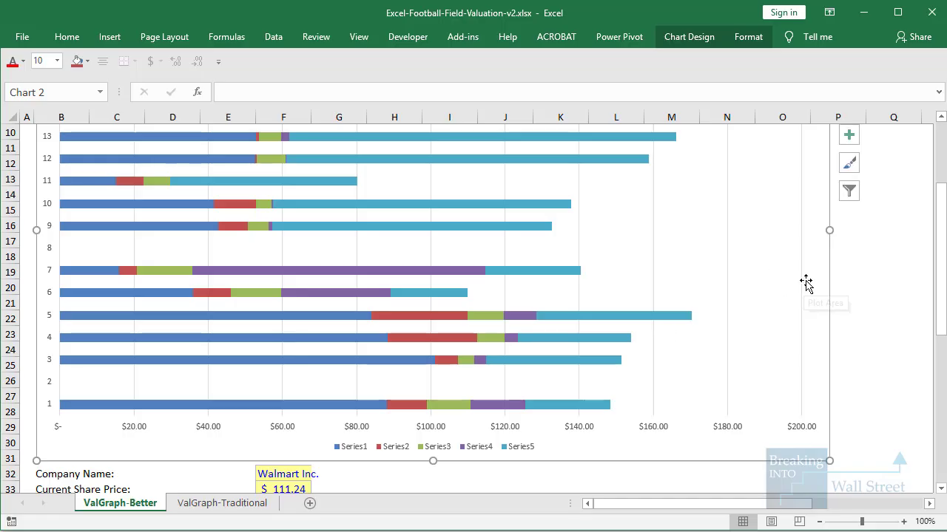
Step: Open the chart's data source settings and set the category axis label range to B35:B52 on ValGraph-Better
right_click(818, 276)
left_click(862, 430)
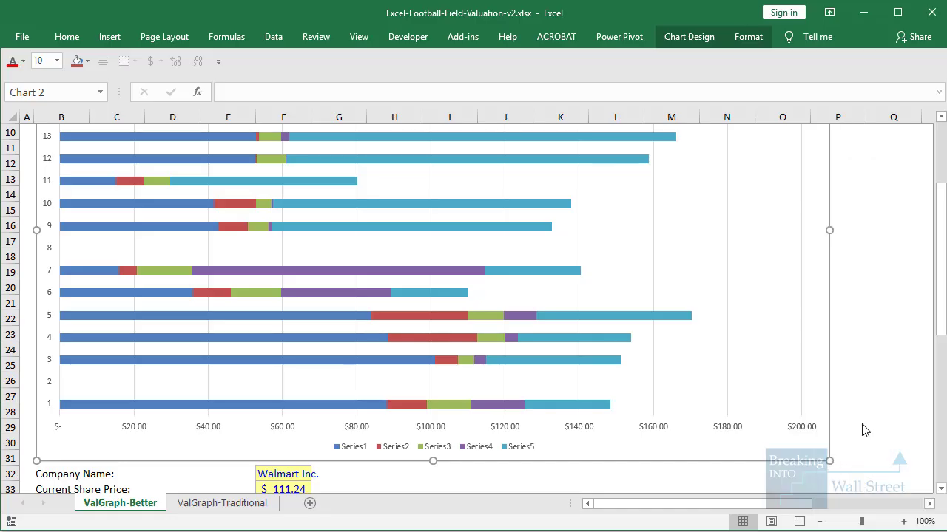
left_click_drag(660, 323, 576, 207)
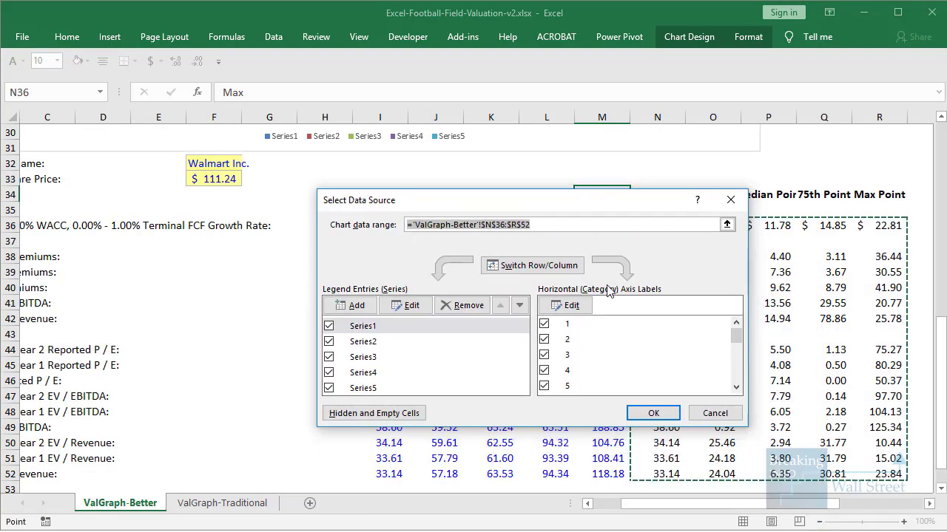
left_click_drag(527, 274, 693, 324)
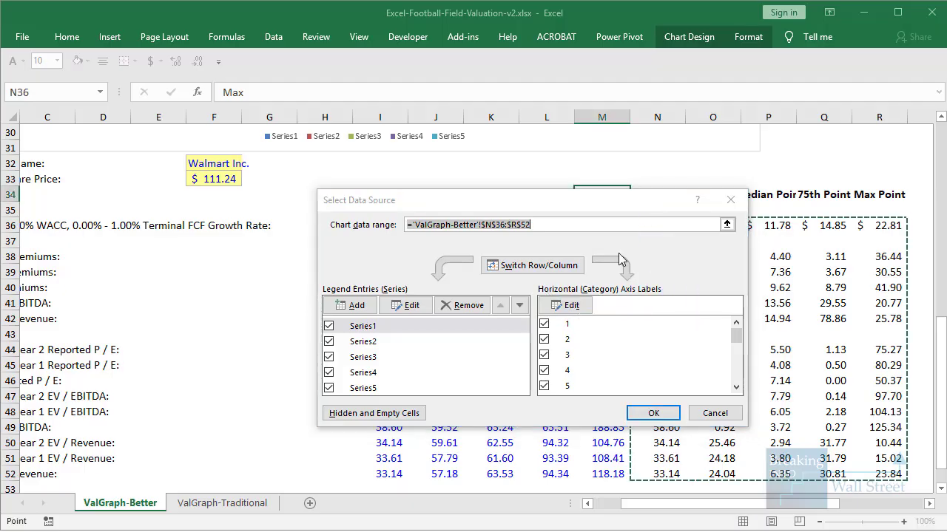
left_click(566, 305)
scroll(596, 504, "left", 2)
left_click_drag(50, 213, 78, 447)
key("Return")
key("Return")
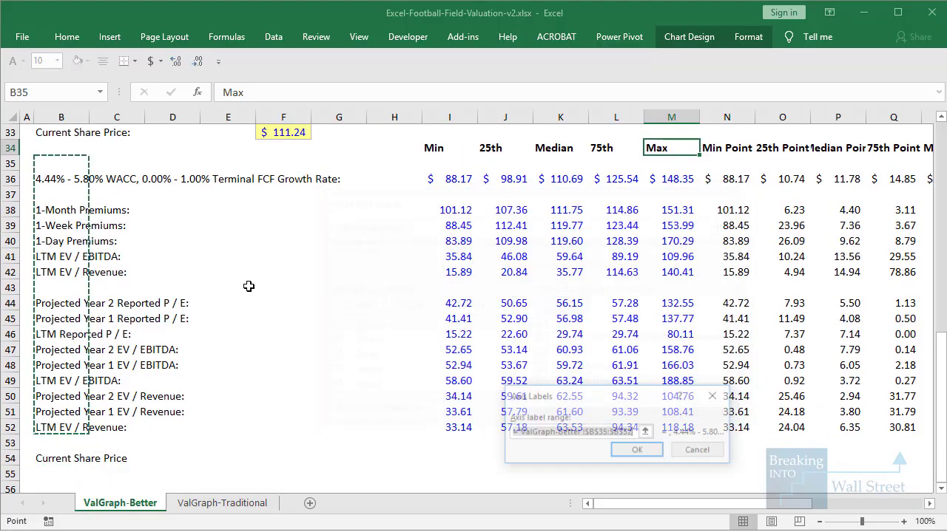
scroll(249, 289, "up", 5)
left_click(637, 451)
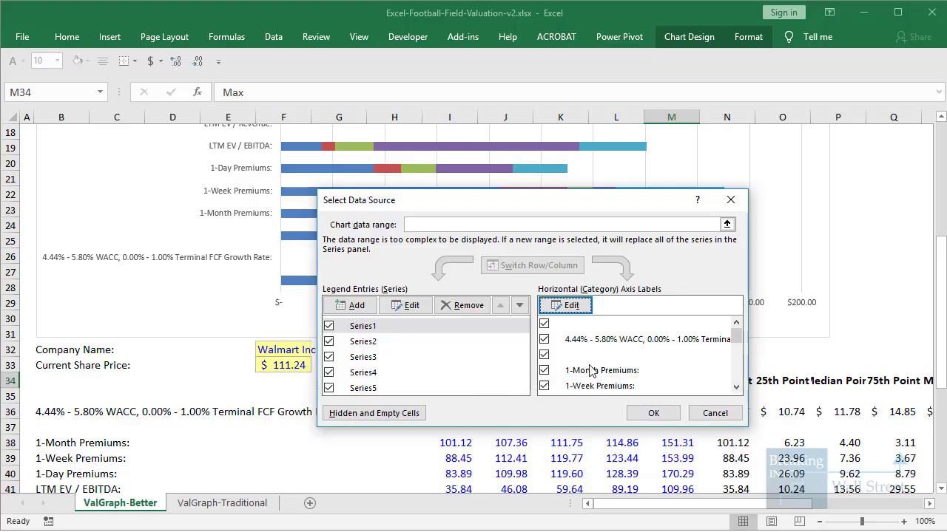
Step: Correct the category axis label range to B36:B52, apply the data source changes and check the methodology labels on the chart
left_click(575, 307)
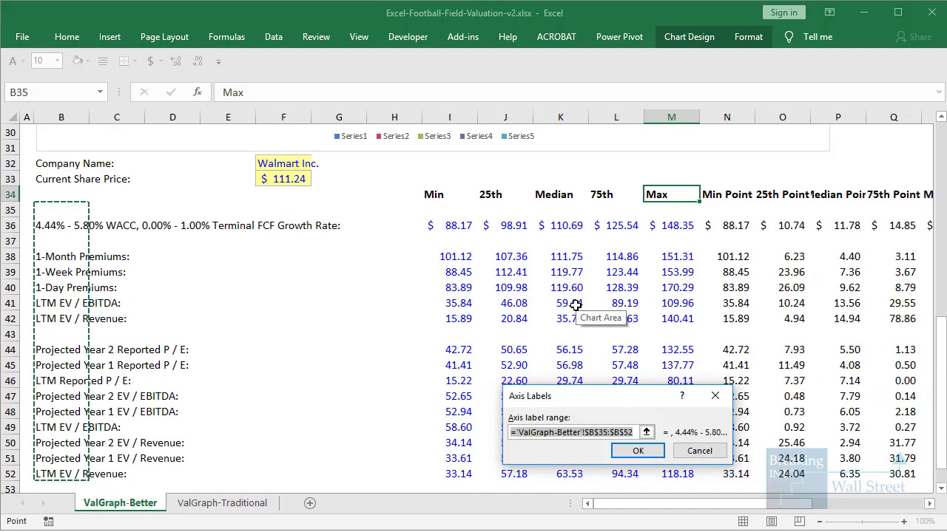
left_click(604, 432)
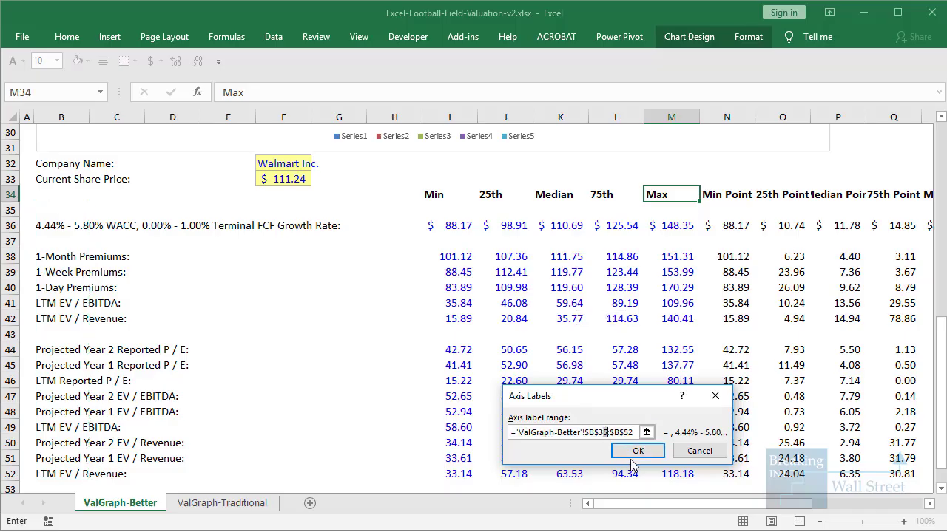
left_click(634, 455)
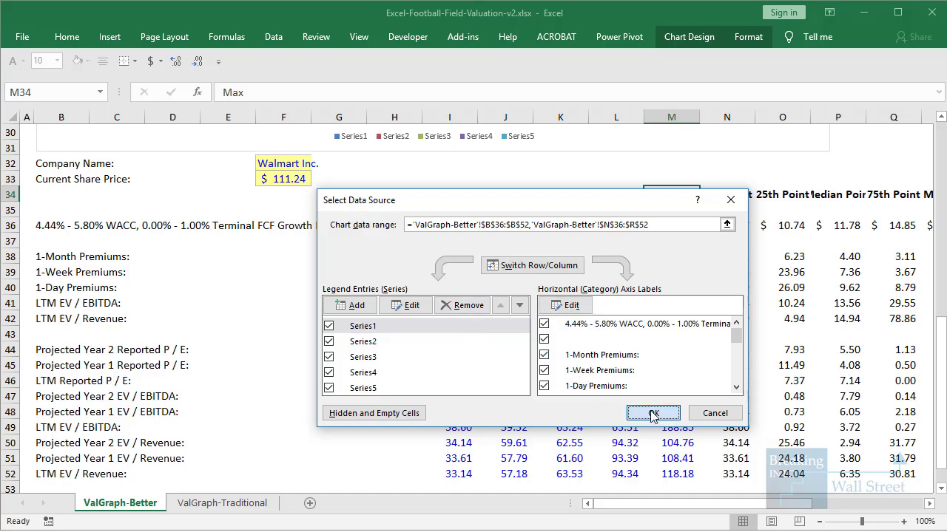
left_click(657, 472)
left_click(559, 412)
scroll(310, 304, "up", 5)
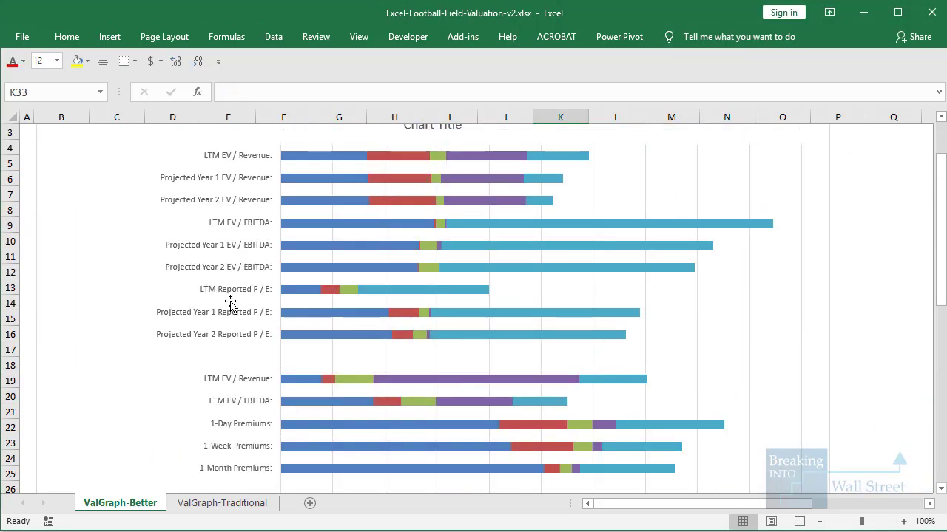
scroll(318, 265, "down", 3)
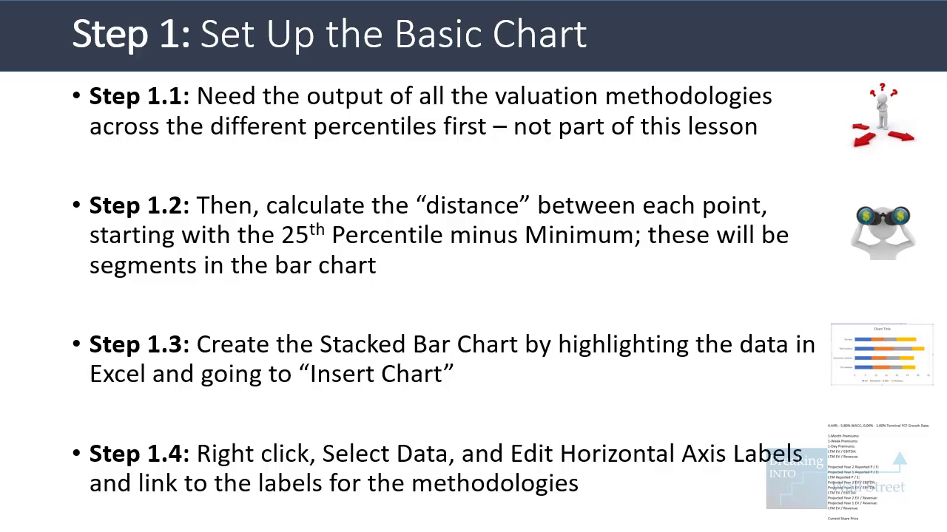
Step: Examine the chart's layout and its first series, and compare the bar segments with the Min Point through Max Point columns
key("Right")
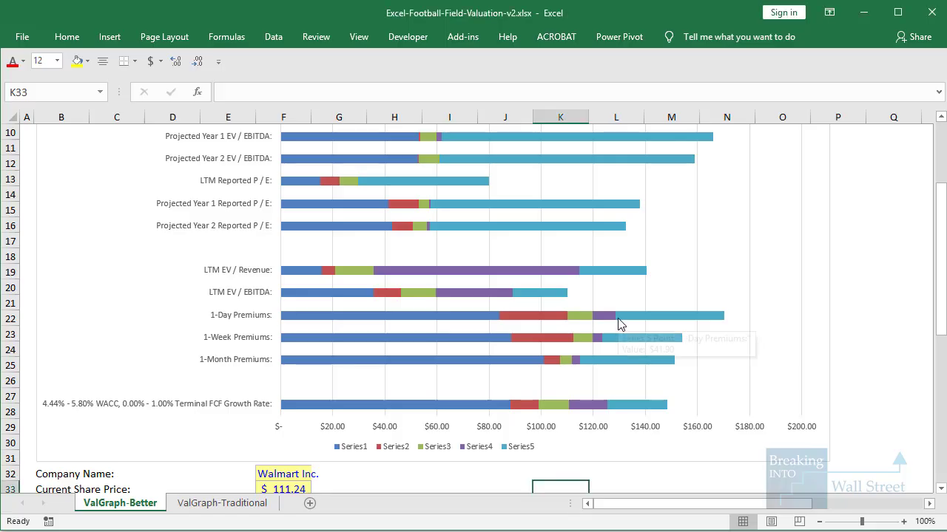
scroll(651, 325, "up", 3)
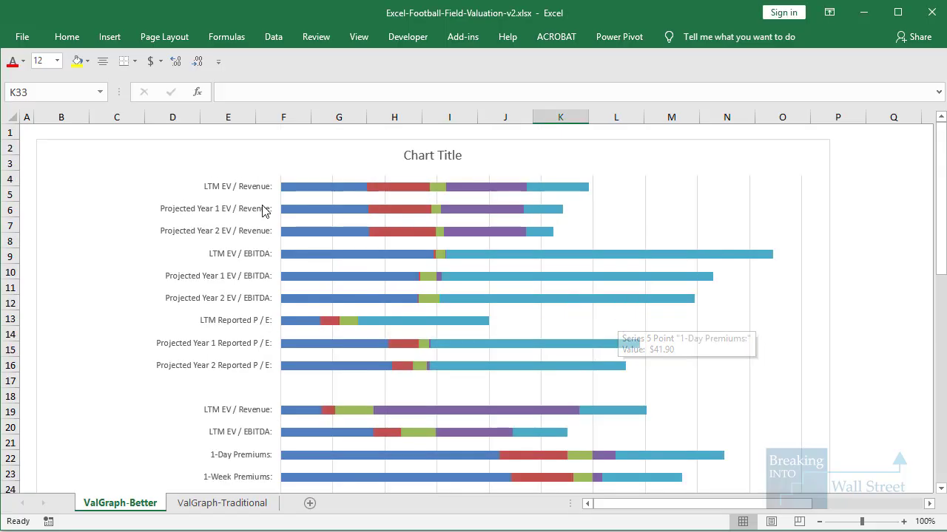
scroll(549, 161, "down", 4)
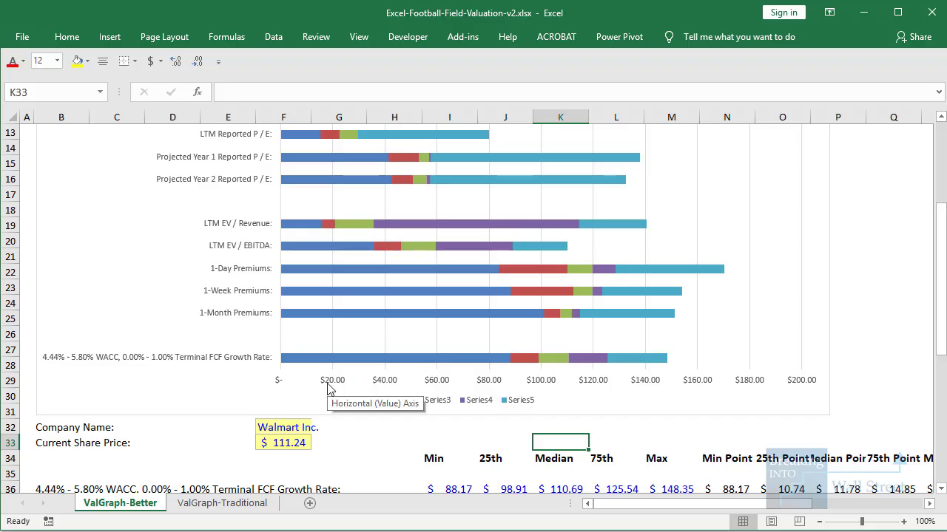
scroll(329, 389, "up", 4)
left_click(339, 191)
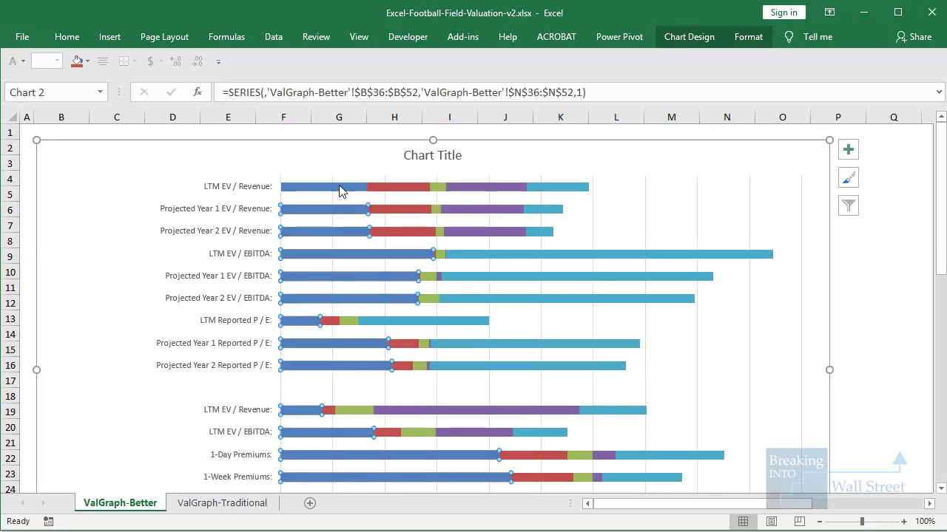
mouse_move(344, 214)
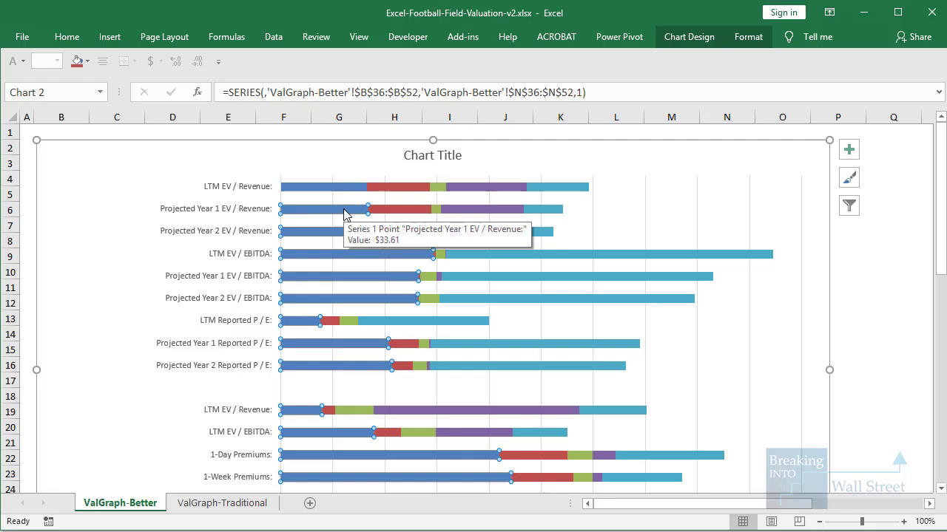
scroll(454, 212, "down", 3)
scroll(454, 211, "up", 3)
scroll(454, 210, "down", 8)
left_click(805, 293)
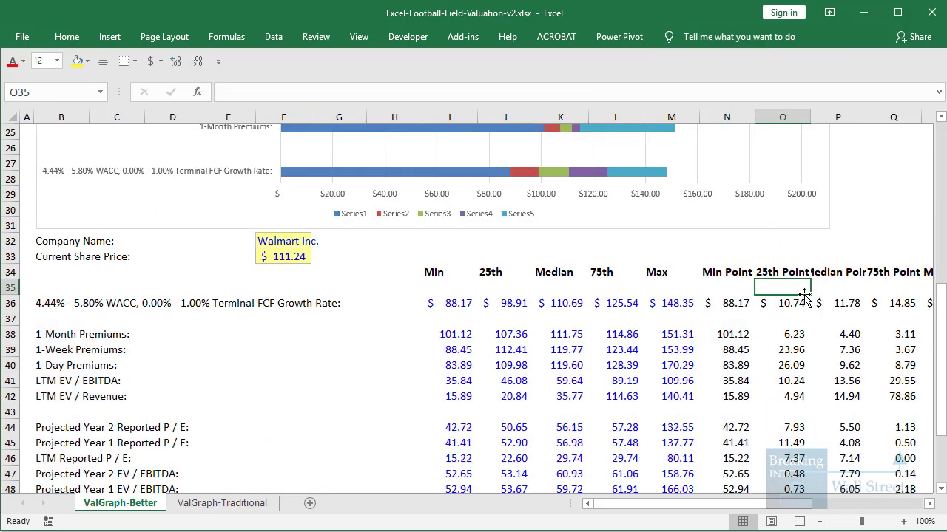
left_click_drag(841, 305, 828, 303)
left_click(601, 241)
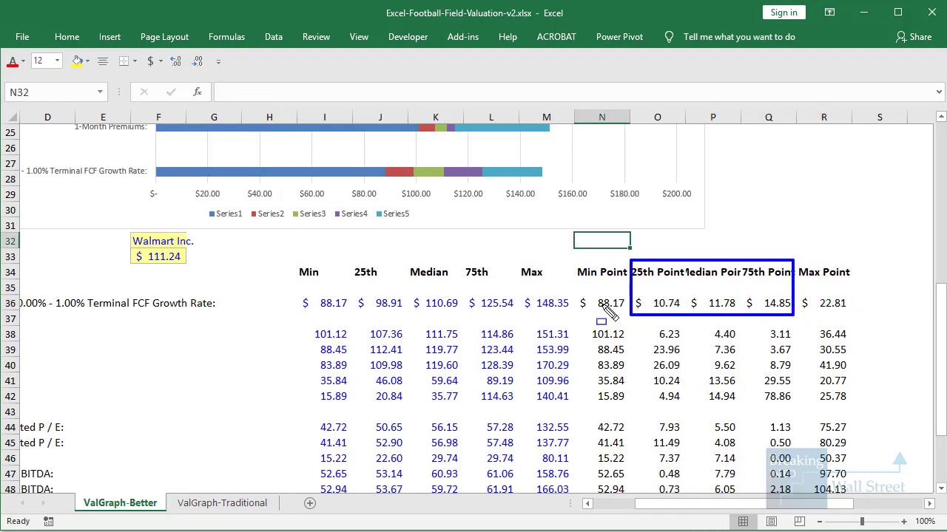
Step: Remove the fill from the chart's first series, the Min Point bar segments
scroll(545, 308, "up", 8)
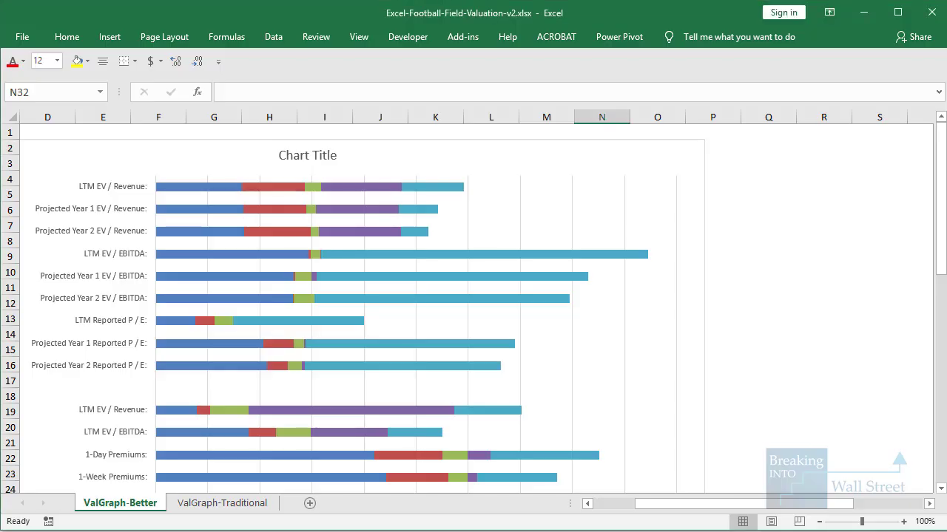
left_click(851, 282)
scroll(689, 490, "left", 3)
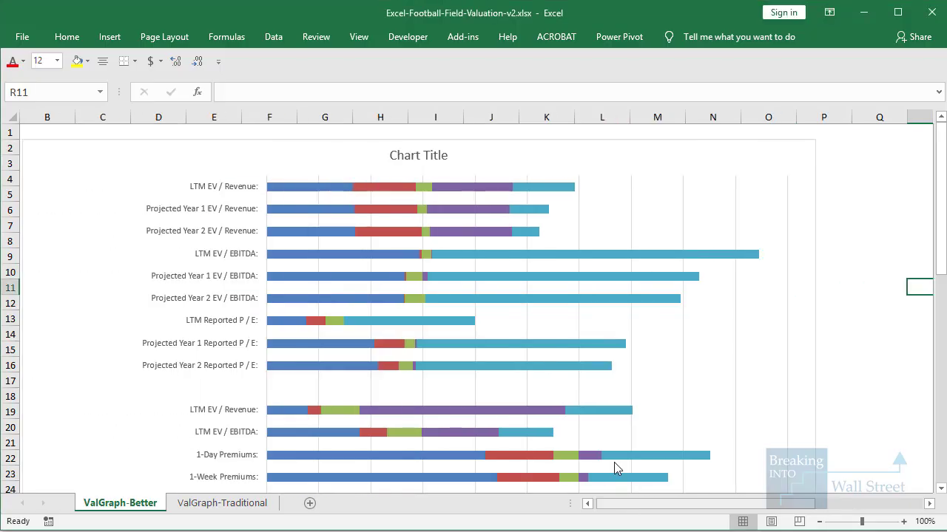
left_click(326, 187)
right_click(324, 211)
left_click(392, 342)
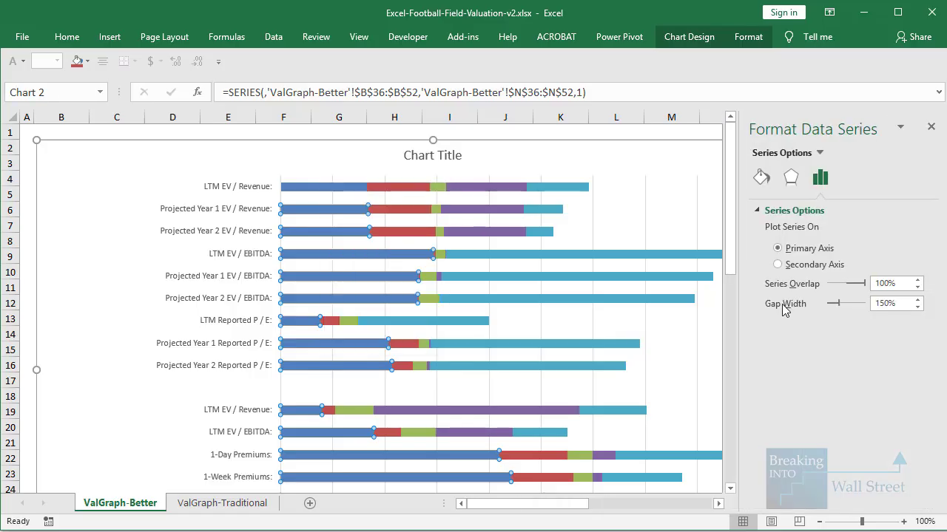
left_click(760, 178)
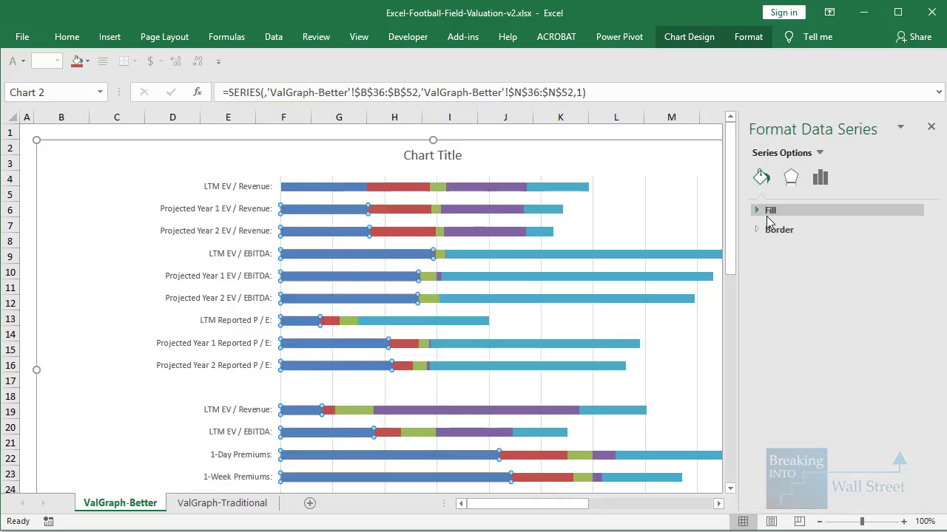
left_click(758, 213)
left_click(770, 232)
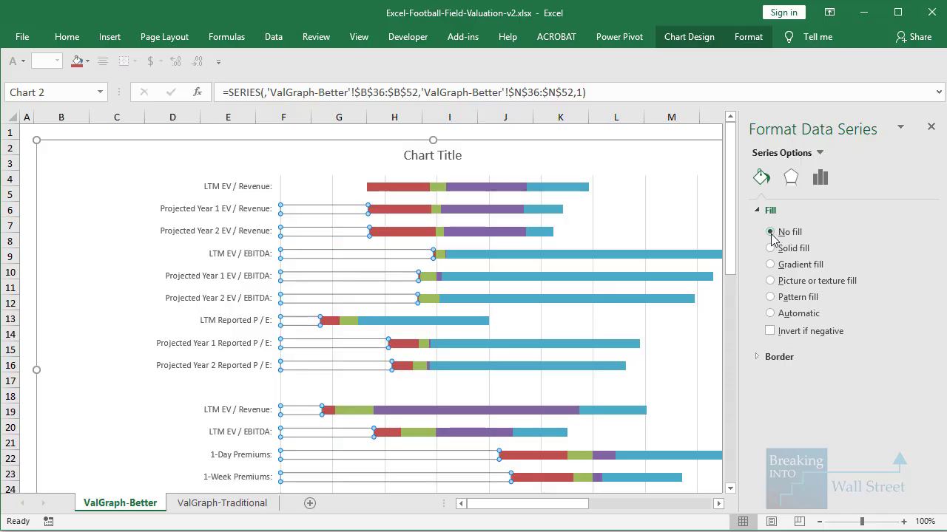
Step: Remove the fill from the chart's fifth series, the Max Point bar segments
scroll(632, 231, "down", 1)
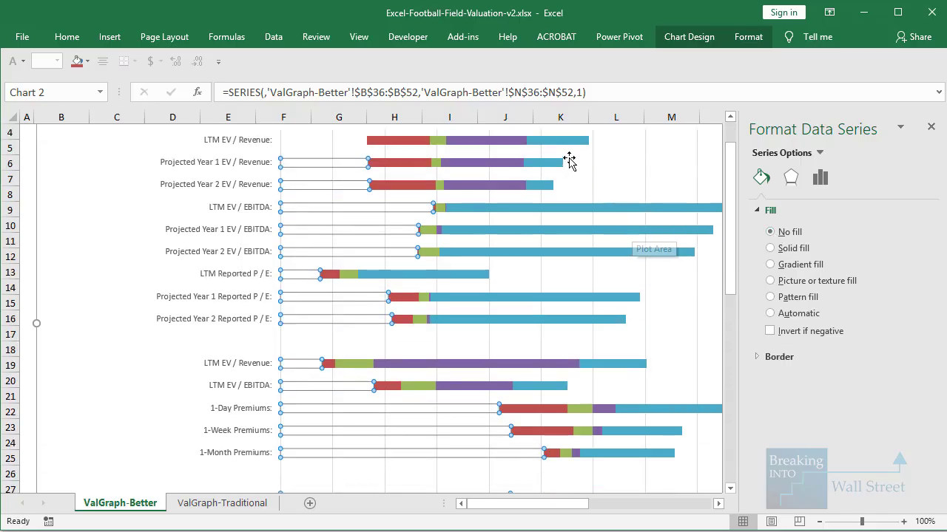
left_click(577, 211)
scroll(577, 211, "down", 8)
left_click_drag(584, 504, 460, 507)
scroll(499, 302, "up", 4)
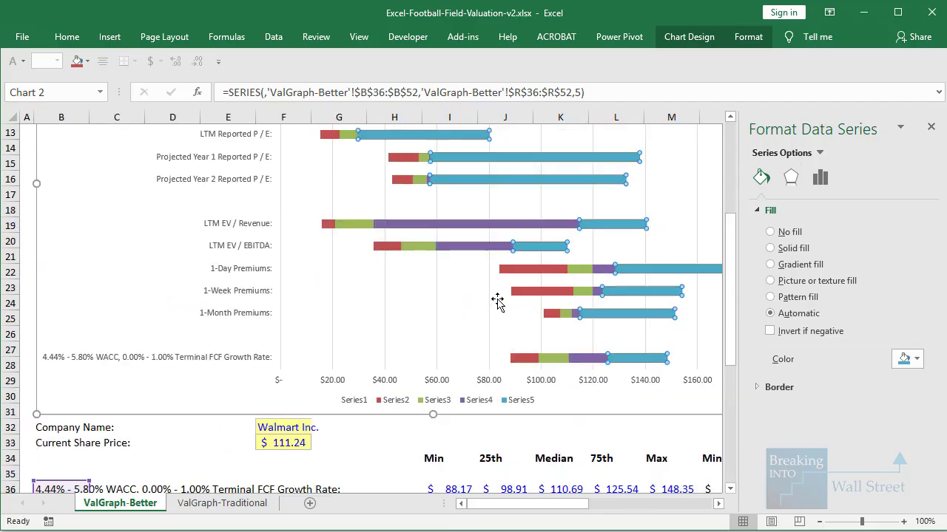
key("alt+n")
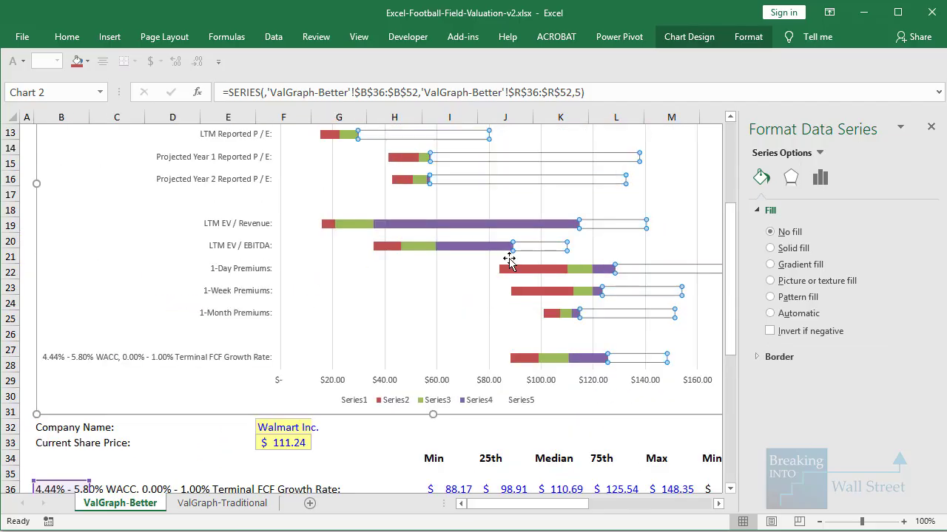
Step: Check the 25th Point series against the data table columns and remove the fill from its bar segments
scroll(507, 264, "up", 3)
scroll(481, 254, "up", 1)
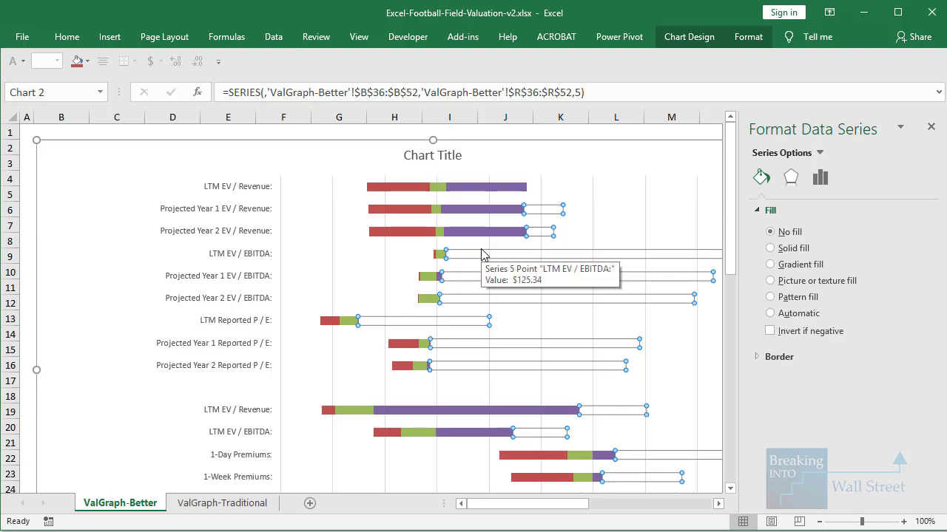
scroll(488, 251, "down", 3)
scroll(488, 252, "up", 3)
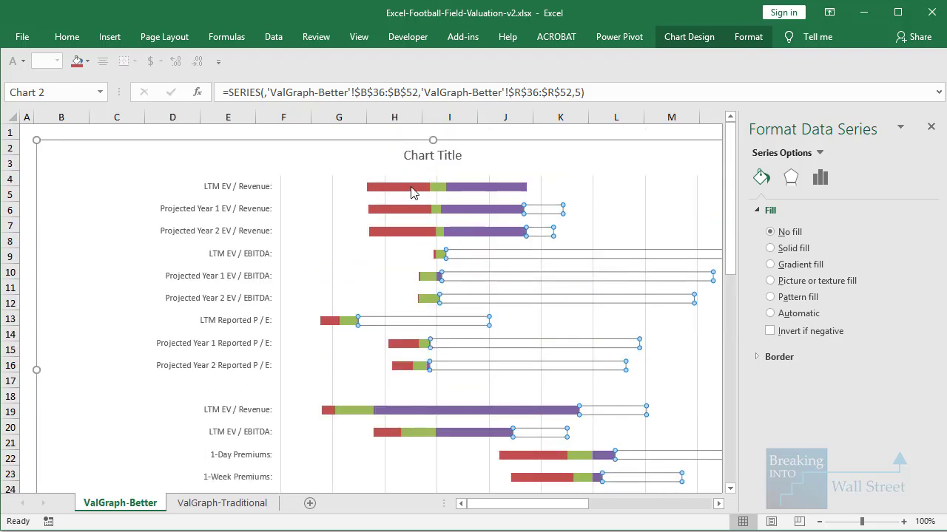
left_click(412, 192)
scroll(556, 391, "down", 9)
left_click_drag(531, 507, 578, 508)
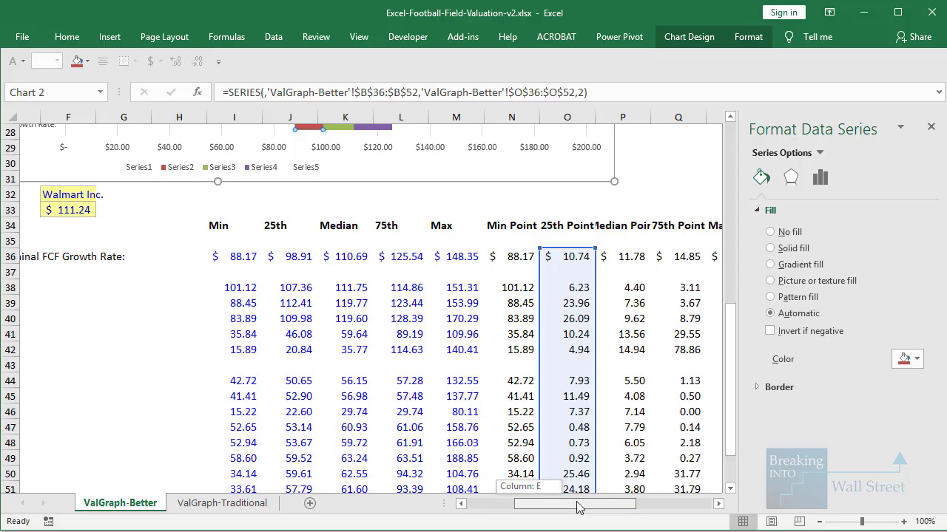
left_click_drag(578, 507, 582, 507)
mouse_move(459, 211)
left_mouse_down()
mouse_move(482, 240)
mouse_move(524, 248)
mouse_move(578, 243)
left_mouse_up()
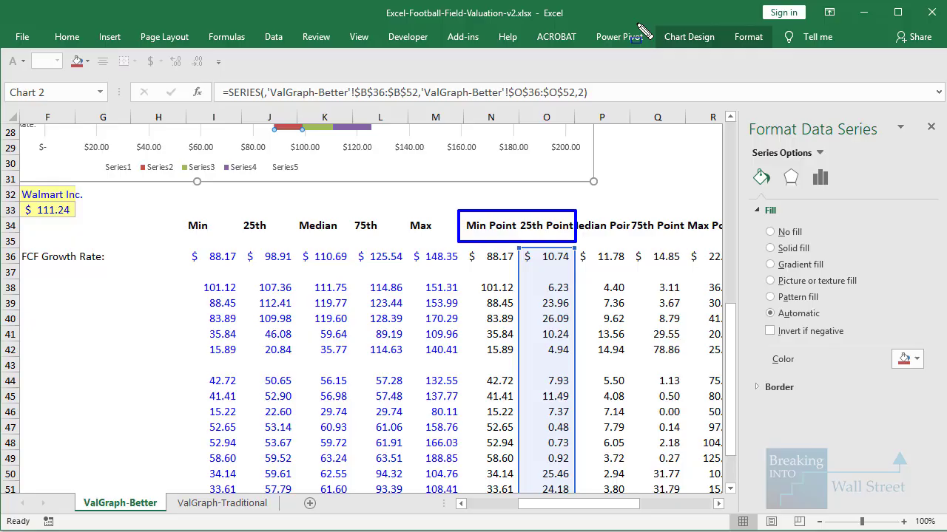
scroll(397, 334, "up", 9)
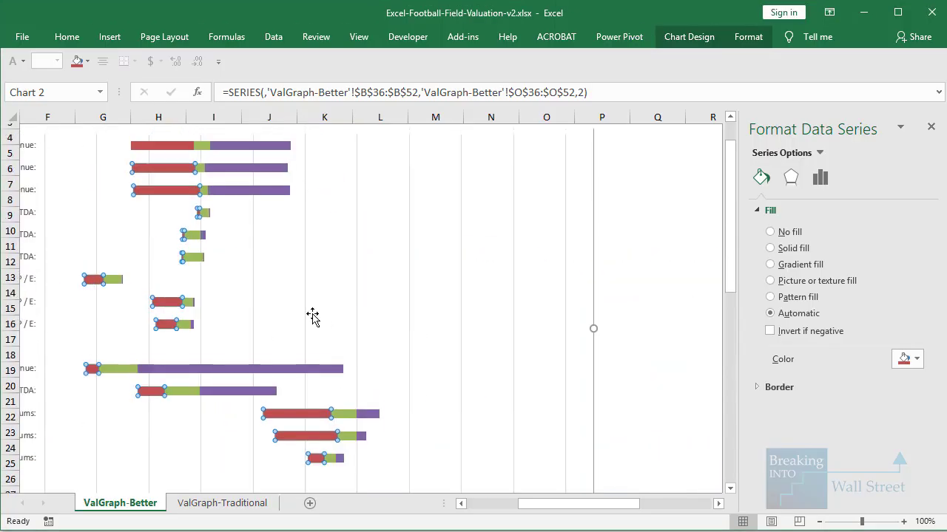
left_click(771, 232)
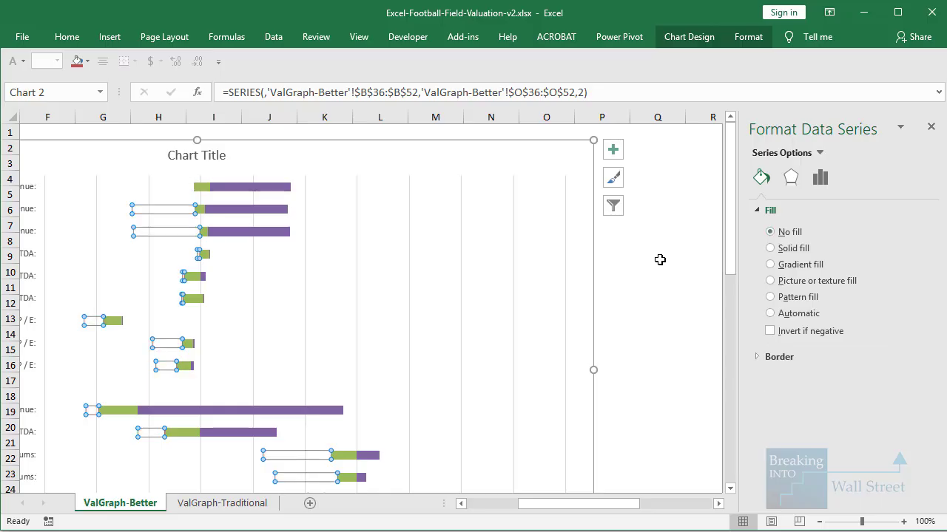
Step: Give the 75th Point series, the chart's fourth set of bar segments, a solid dark blue fill
left_click(670, 258)
left_click_drag(610, 510, 559, 510)
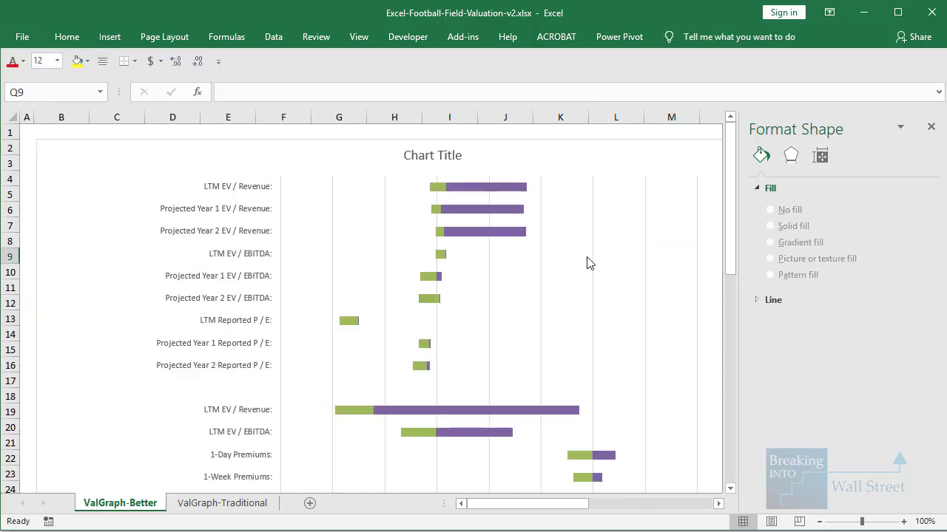
left_click(447, 191)
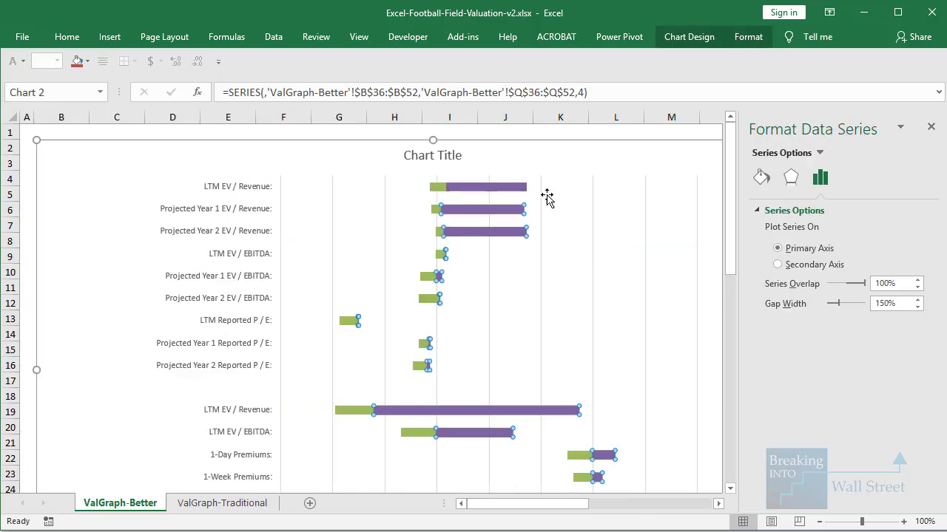
left_click(760, 179)
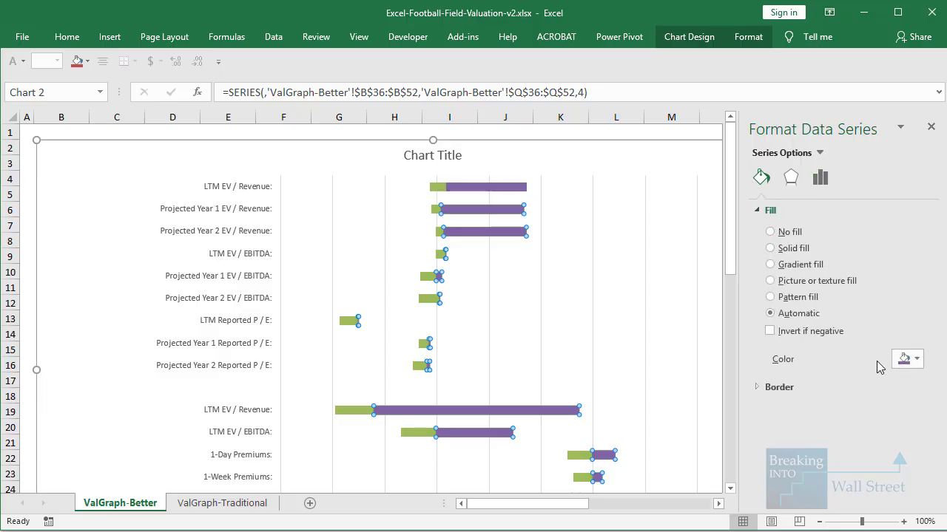
left_click(910, 361)
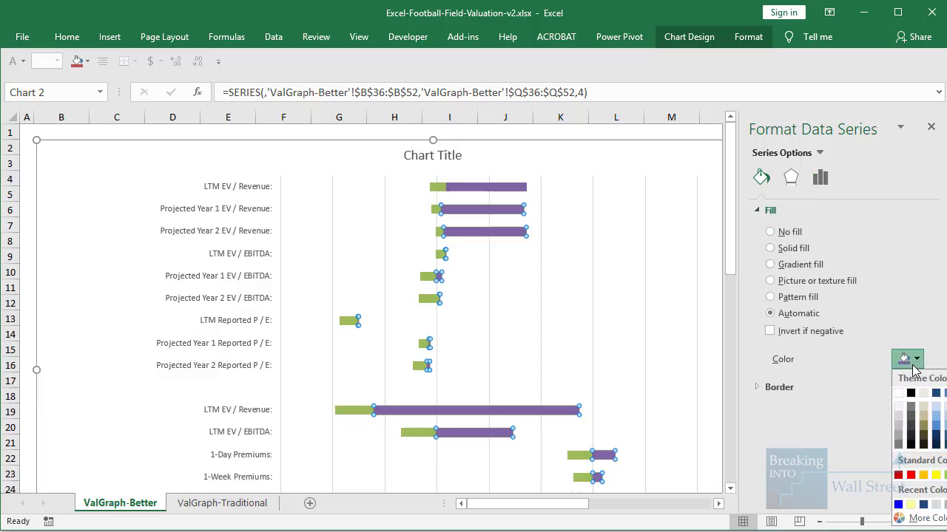
left_click(923, 505)
Step: Fill the Median Point series with a lighter blue and check the two-tone bars down to the price axis
left_click(442, 188)
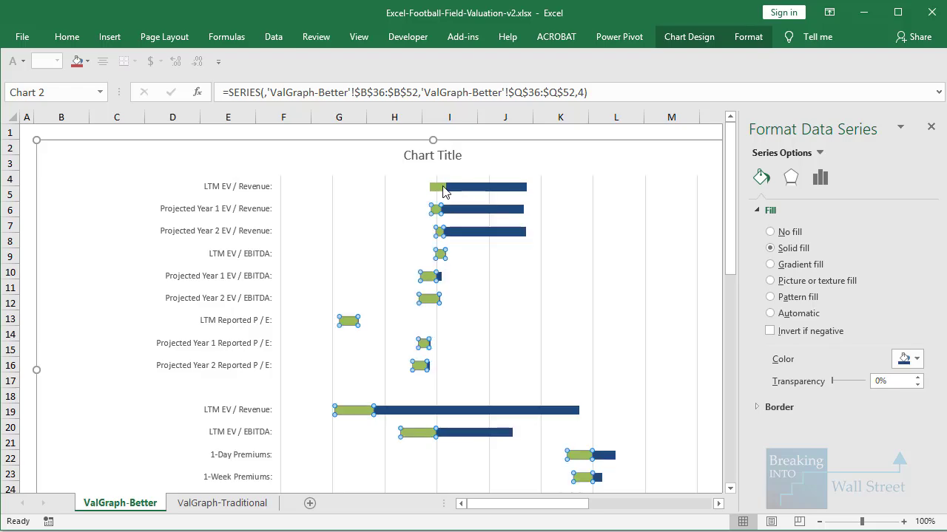
left_click(909, 361)
left_click(936, 393)
left_click(604, 170)
scroll(493, 250, "down", 3)
scroll(493, 249, "down", 4)
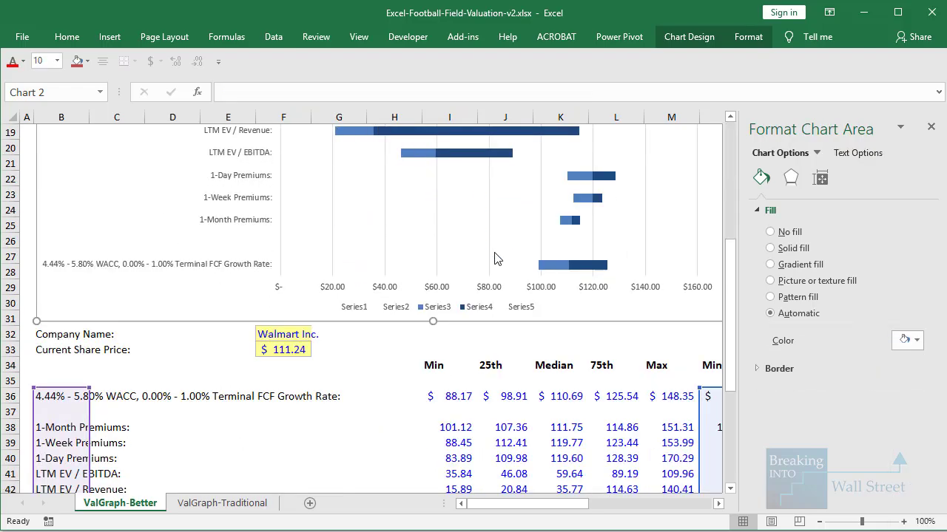
left_click(556, 352)
left_click(615, 317)
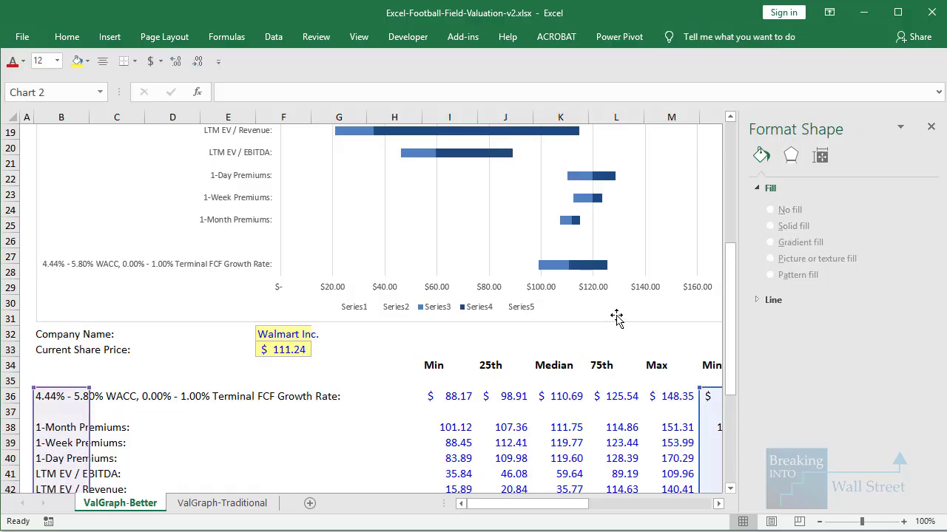
Step: Format the chart's methodology axis labels as 12-point black text
scroll(244, 264, "up", 6)
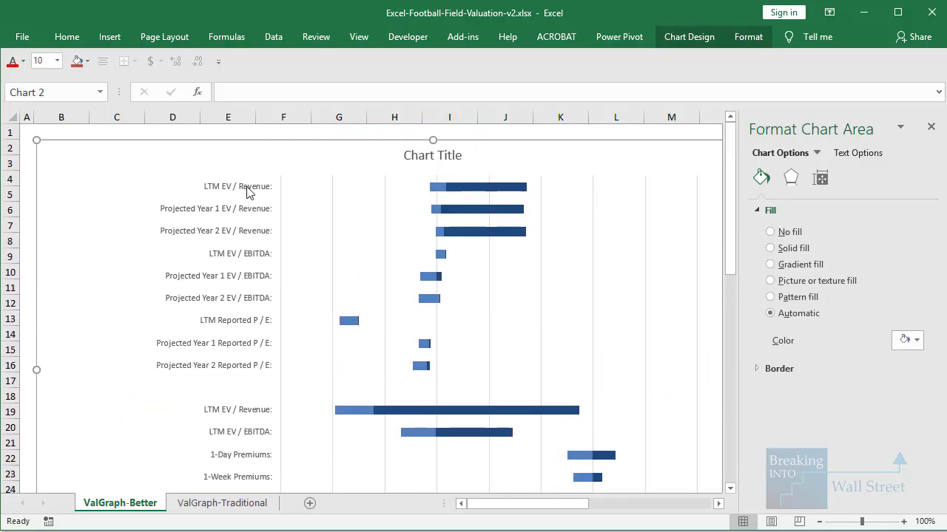
left_click(246, 192)
left_click(46, 62)
type("12")
key("Return")
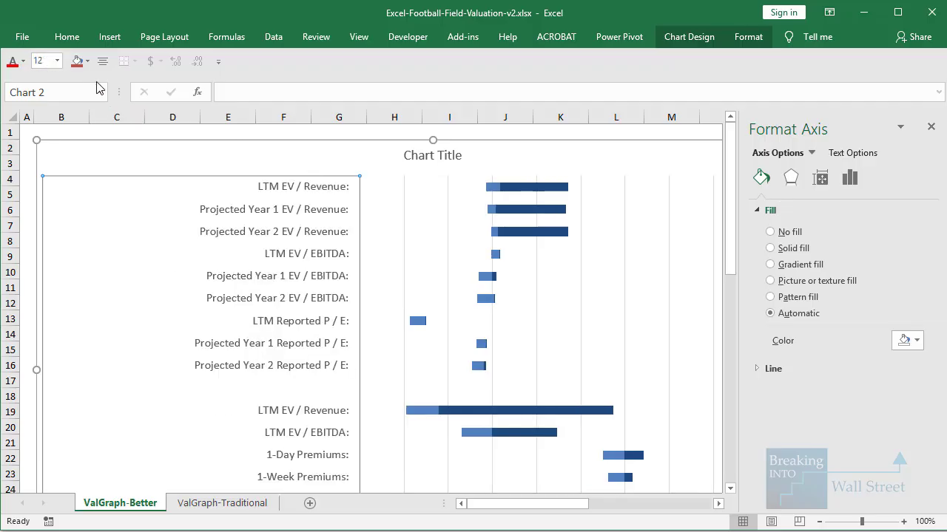
left_click(24, 62)
left_click(64, 82)
Step: Check the methodology labels down to the WACC row and set the chart title's font color to black
scroll(370, 138, "down", 4)
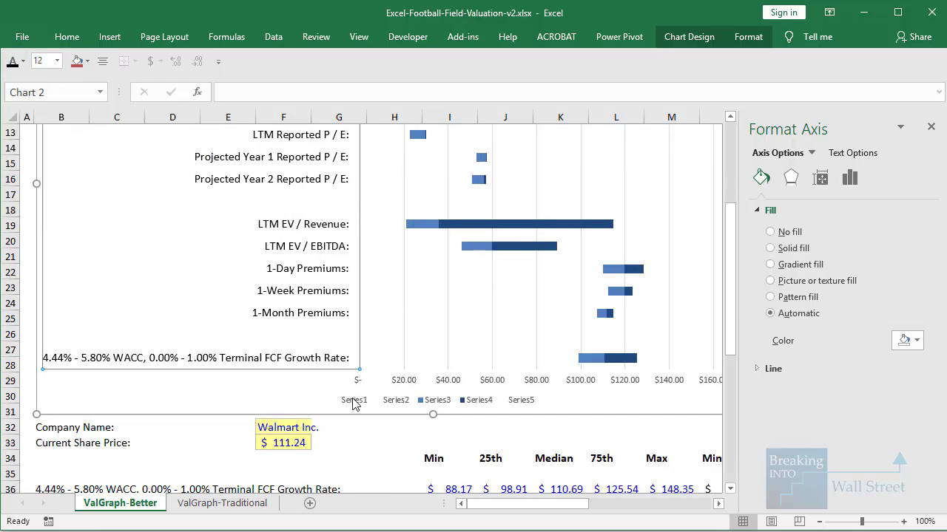
scroll(357, 337, "up", 4)
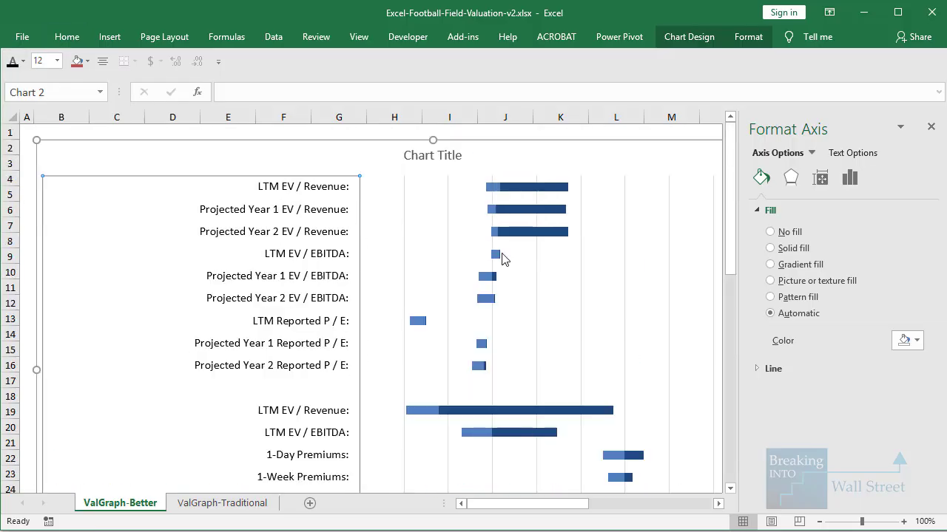
left_click(450, 157)
left_click(12, 62)
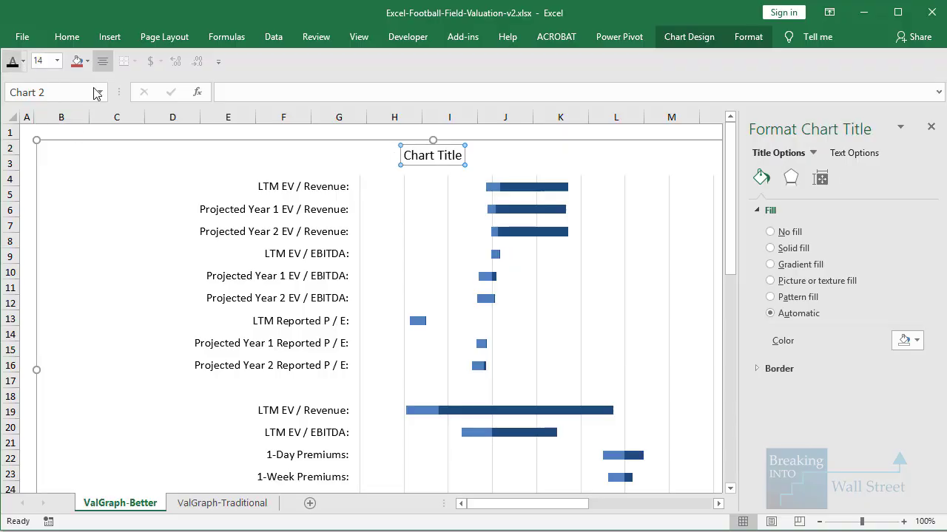
Step: Link the chart title to cell X2 on ValGraph-Better and check the title on the chart
left_click_drag(558, 509, 567, 292)
type("=")
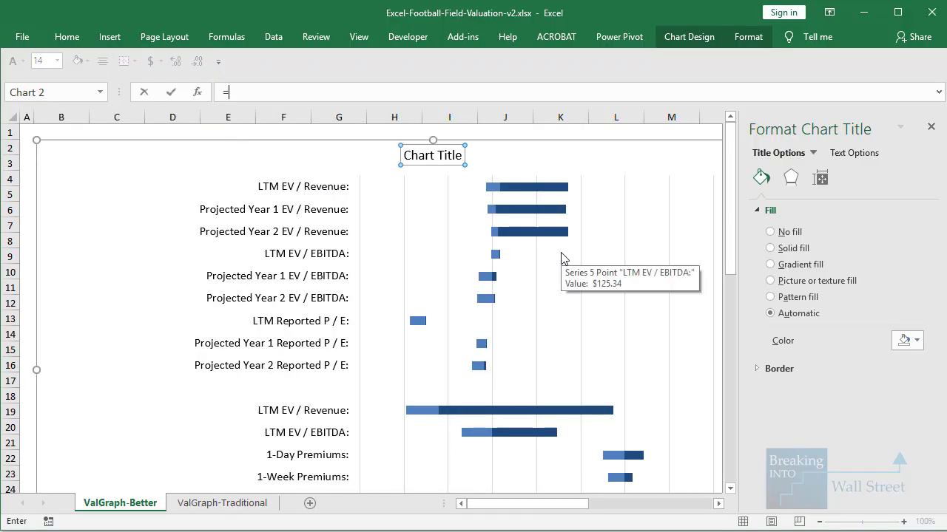
left_click_drag(501, 504, 665, 495)
left_click(676, 134)
key("Right")
key("Right")
key("Right")
key("Right")
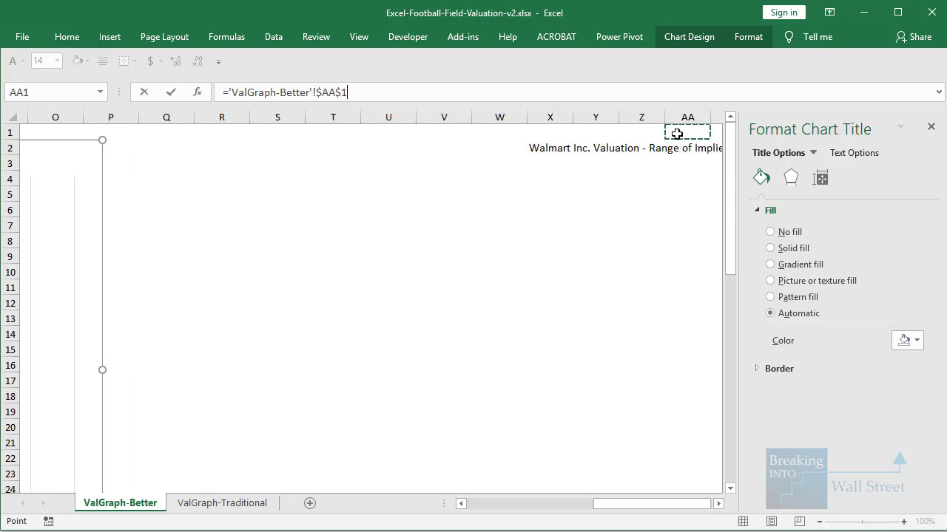
key("Left")
key("Left")
key("Left")
key("Left")
key("Left")
key("Down")
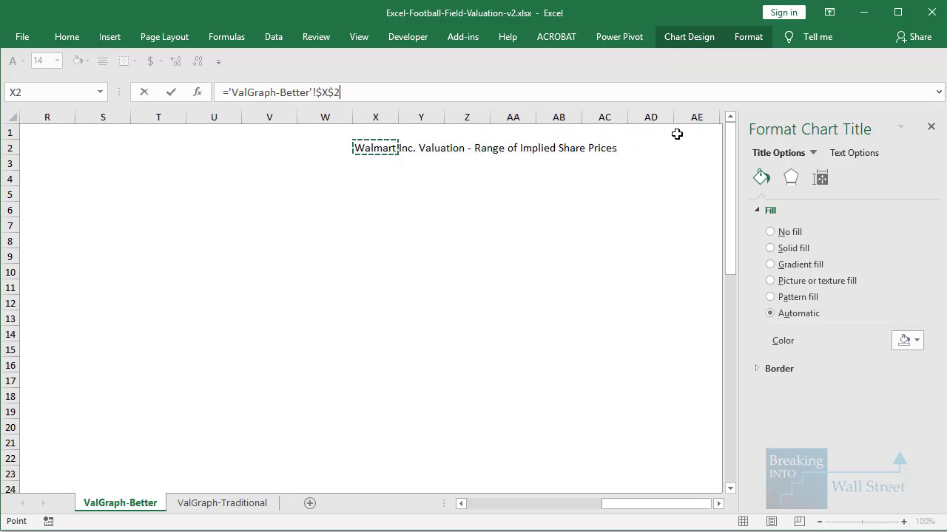
key("Return")
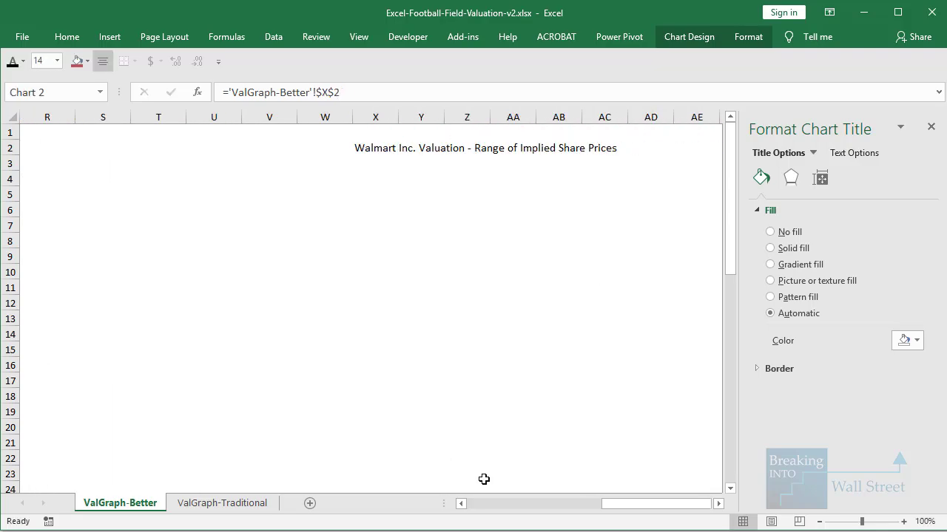
left_click(494, 507)
scroll(438, 339, "down", 2)
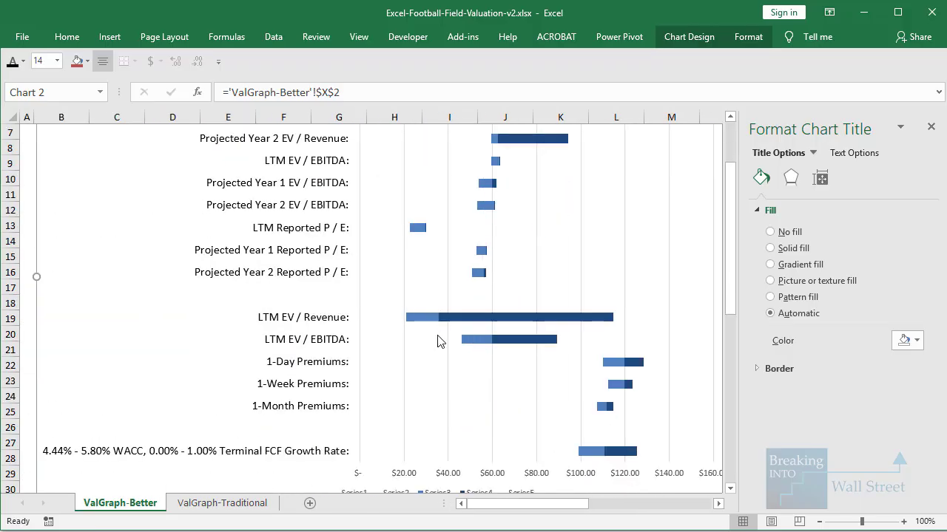
scroll(438, 339, "up", 2)
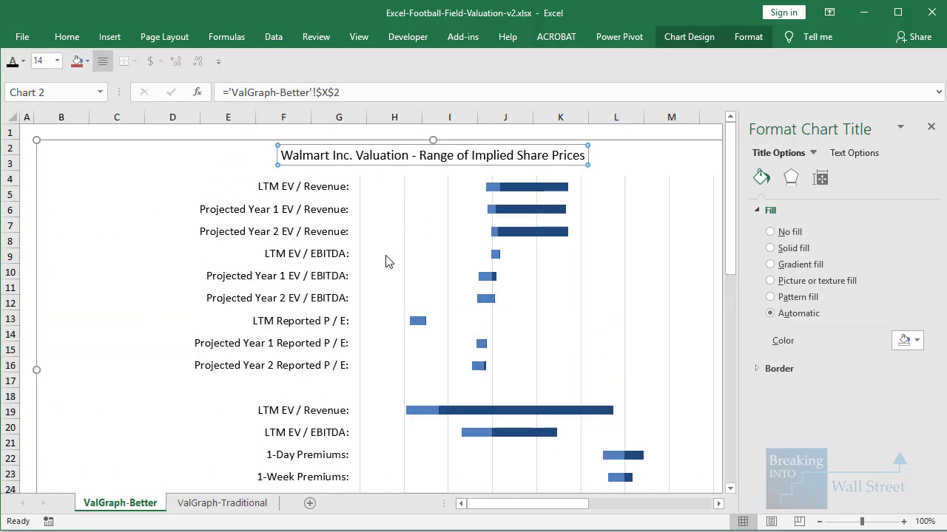
Step: Place the chart's legend on the right side of the chart
scroll(466, 363, "down", 4)
left_click_drag(528, 504, 559, 503)
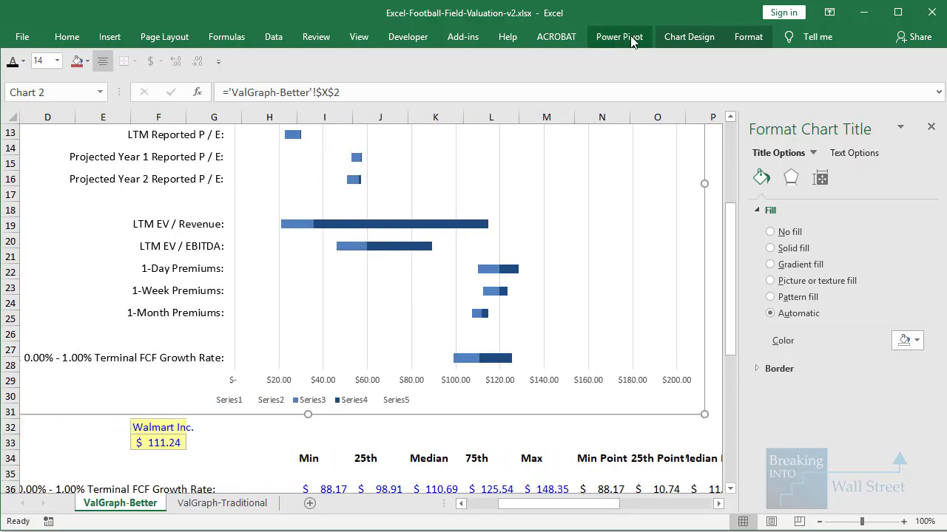
left_click(685, 37)
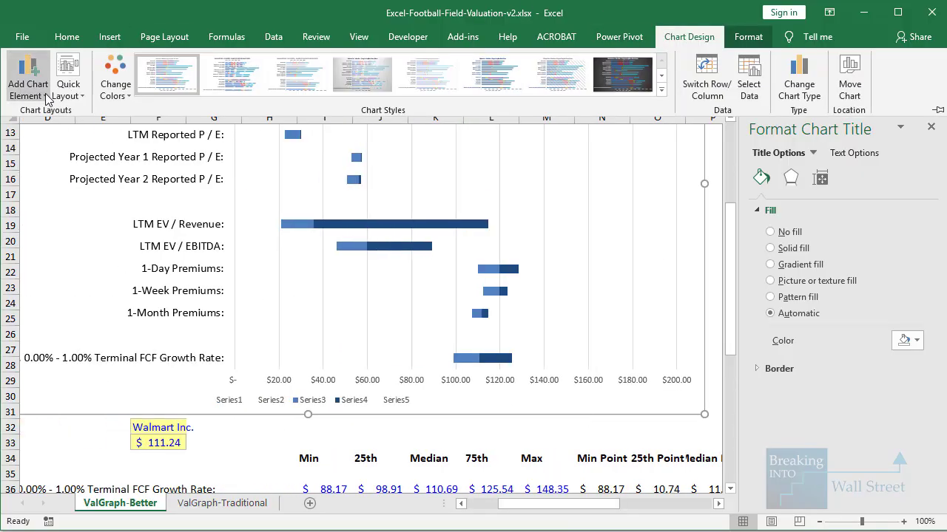
left_click(48, 98)
mouse_move(48, 236)
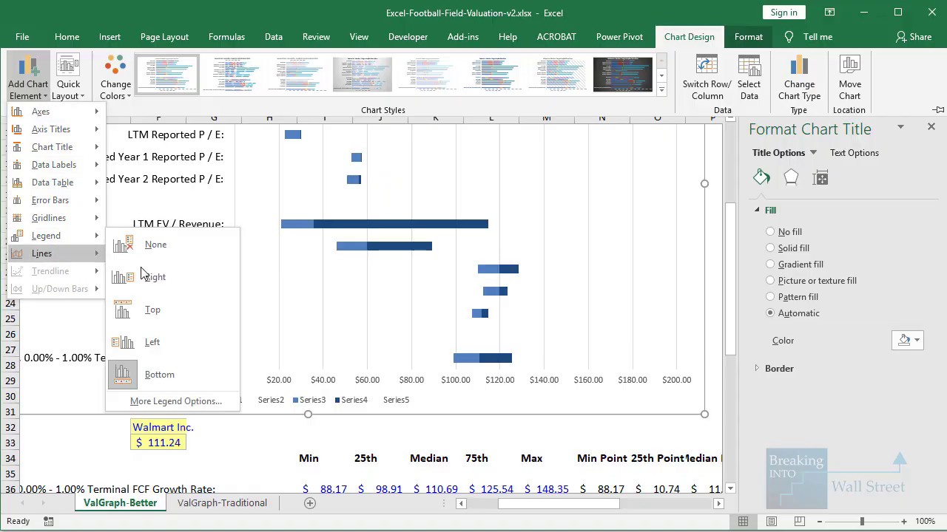
left_click(168, 278)
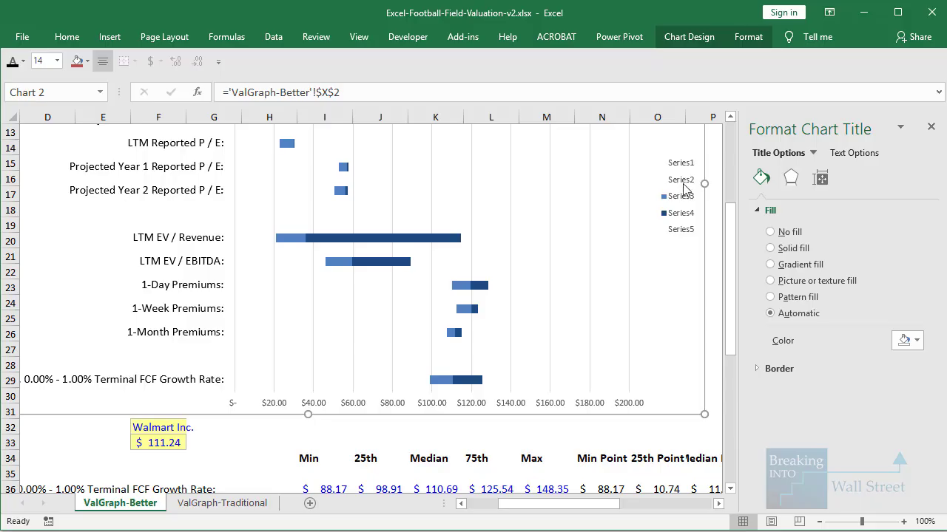
Step: Rename chart Series3 as "25th to Median" and Series4 as "Median to 75th" in the chart's data source
left_click(681, 316)
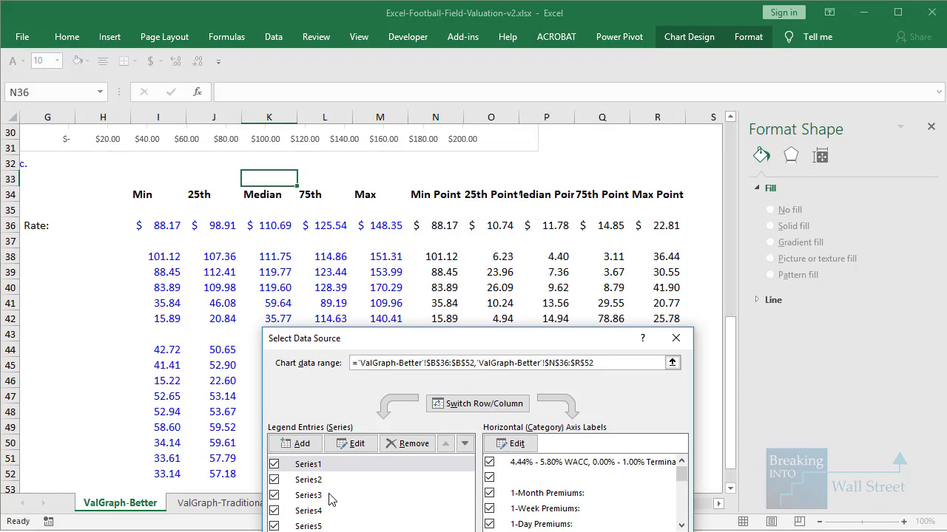
left_click(334, 495)
left_click(355, 444)
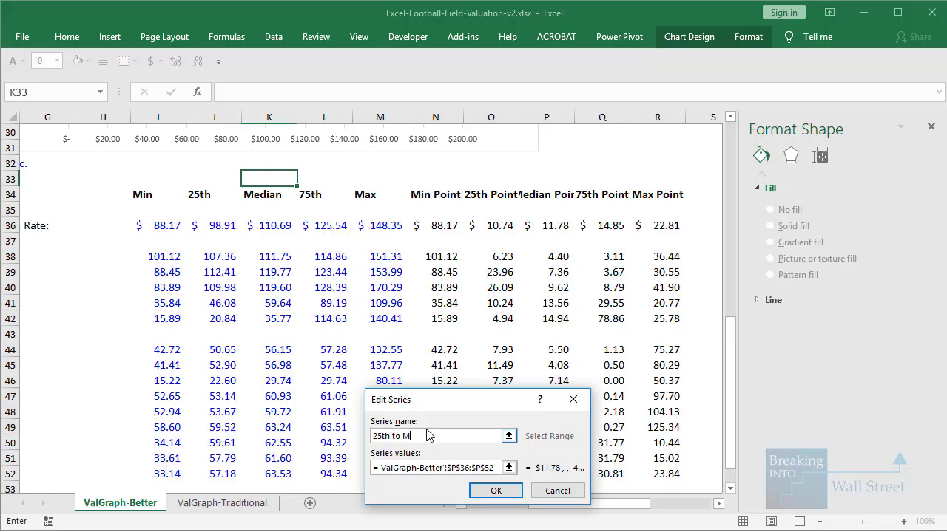
left_click(495, 491)
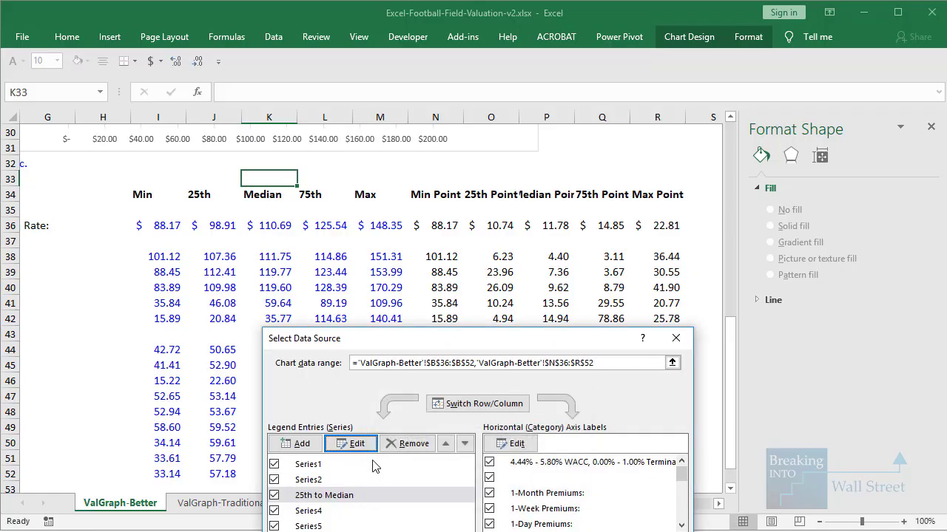
left_click(353, 511)
type("Median to 75th")
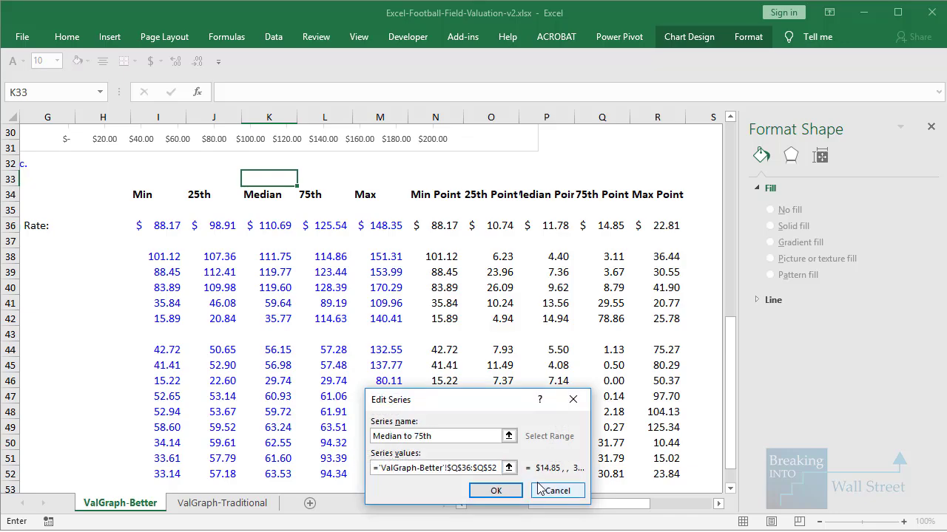
left_click(495, 490)
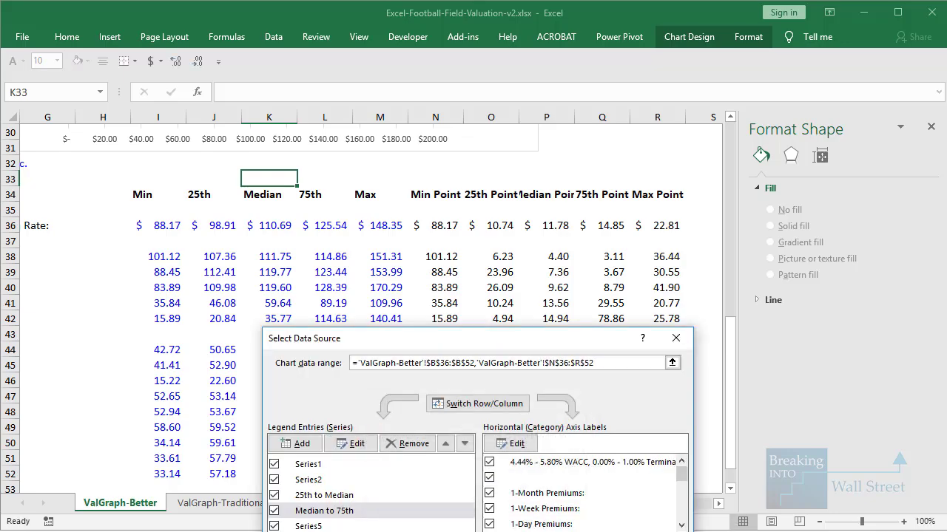
key("Return")
Step: Delete the Series1, Series2 and Series5 entries from the legend, keeping the two percentile range entries
left_click(494, 231)
left_click(494, 232)
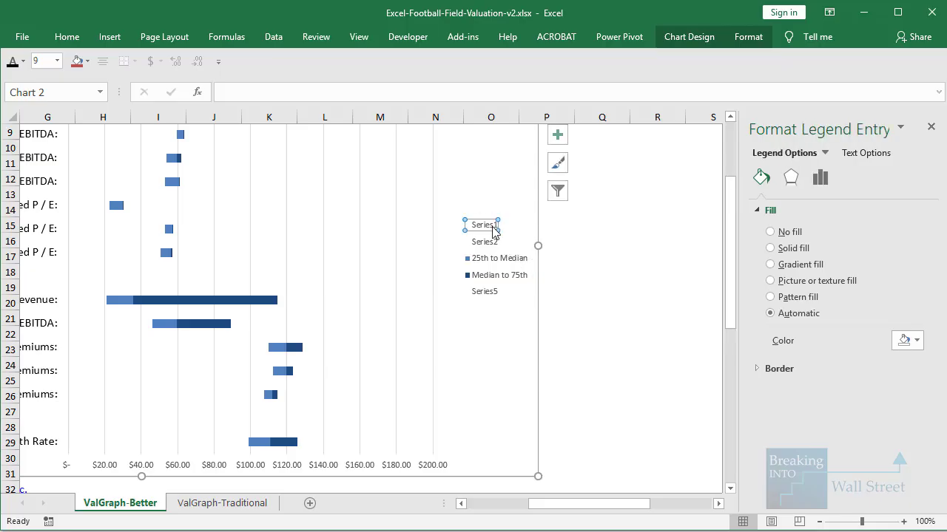
key("Delete")
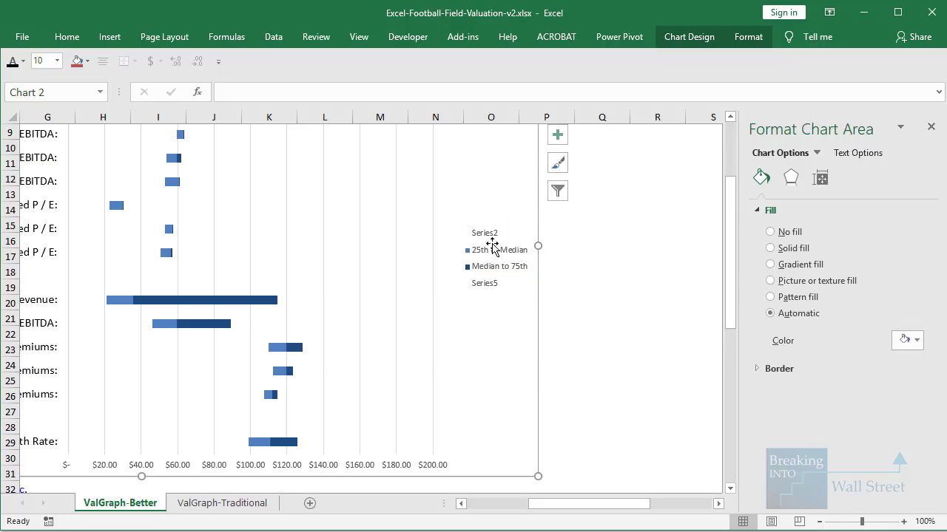
left_click(496, 236)
left_click(480, 235)
key("Delete")
left_click(490, 278)
key("Delete")
key("ctrl+z")
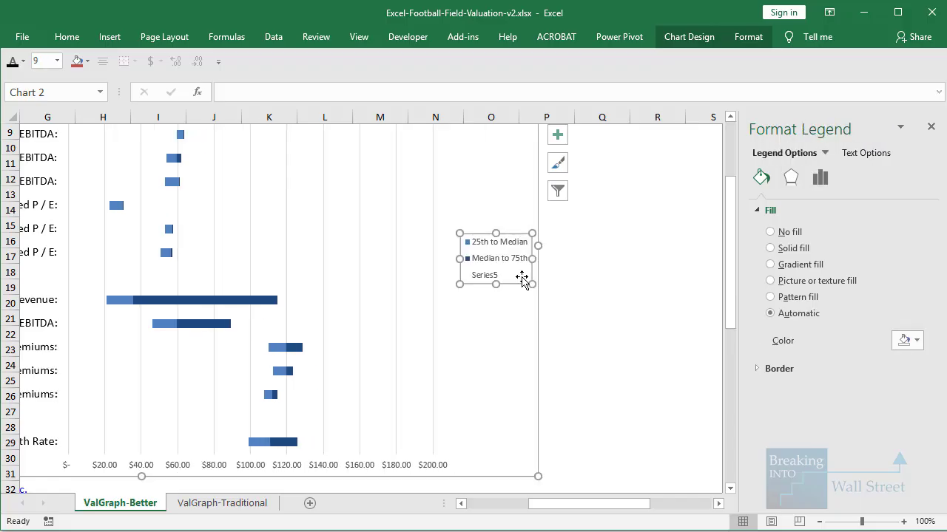
left_click(488, 279)
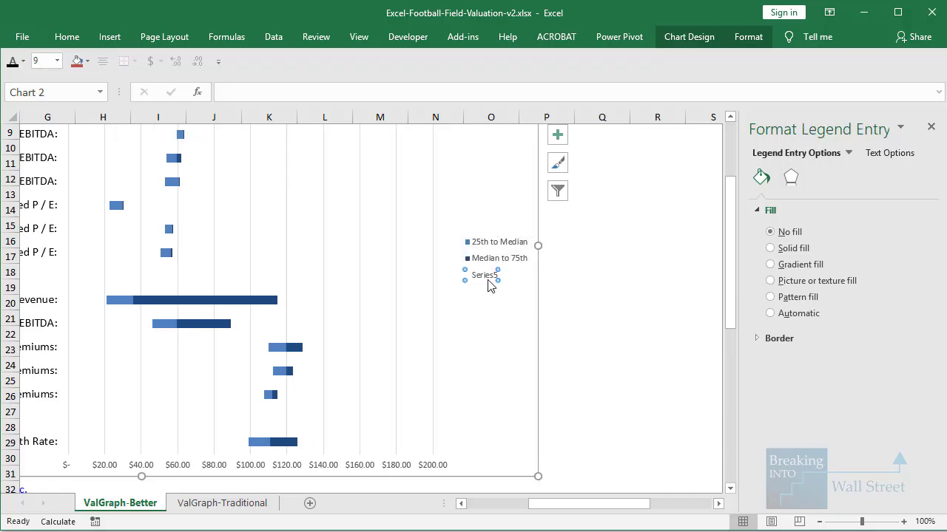
key("Delete")
Step: Close the formatting pane and widen the chart to the right edge of column R
left_click(584, 274)
left_click_drag(572, 513, 475, 507)
scroll(338, 355, "up", 3)
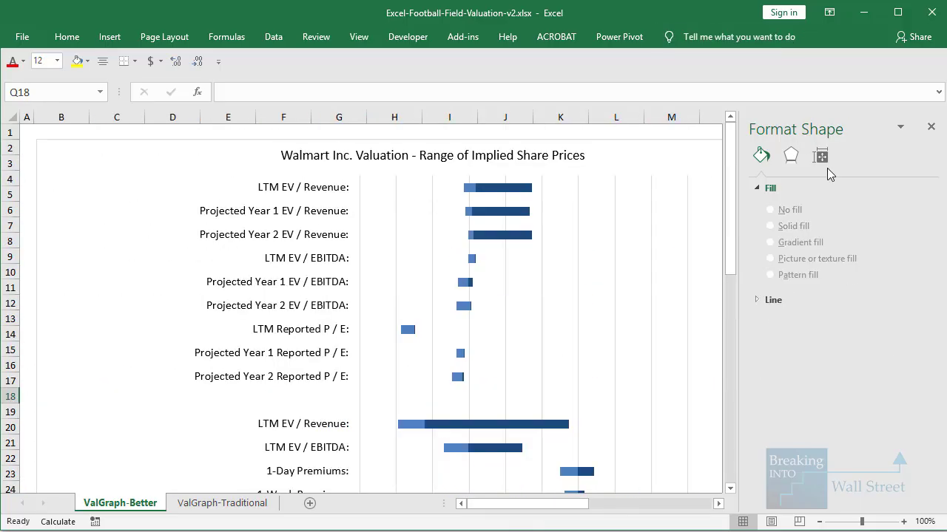
left_click(930, 127)
scroll(727, 341, "down", 1, "ctrl")
scroll(726, 341, "down", 1, "ctrl")
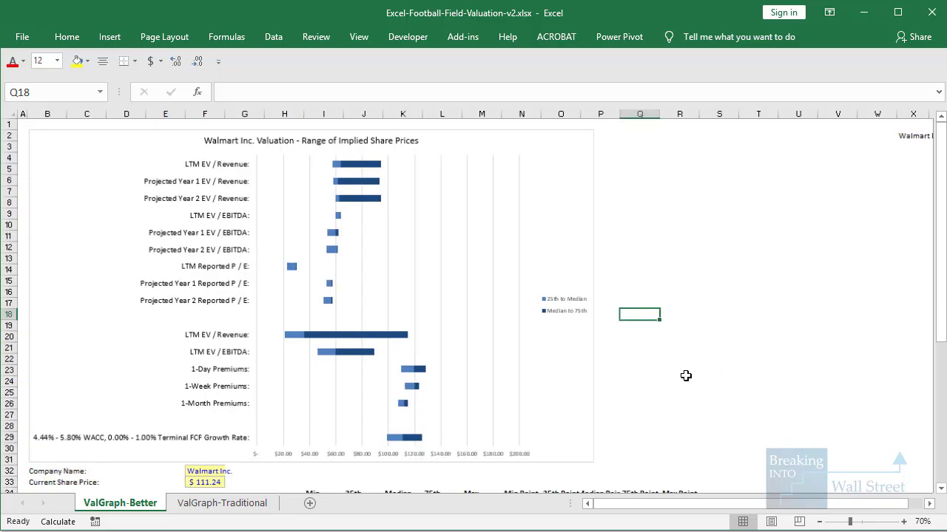
scroll(539, 308, "down", 3)
left_click(569, 333)
left_click_drag(599, 361, 691, 357)
left_click(744, 327)
scroll(704, 316, "up", 3)
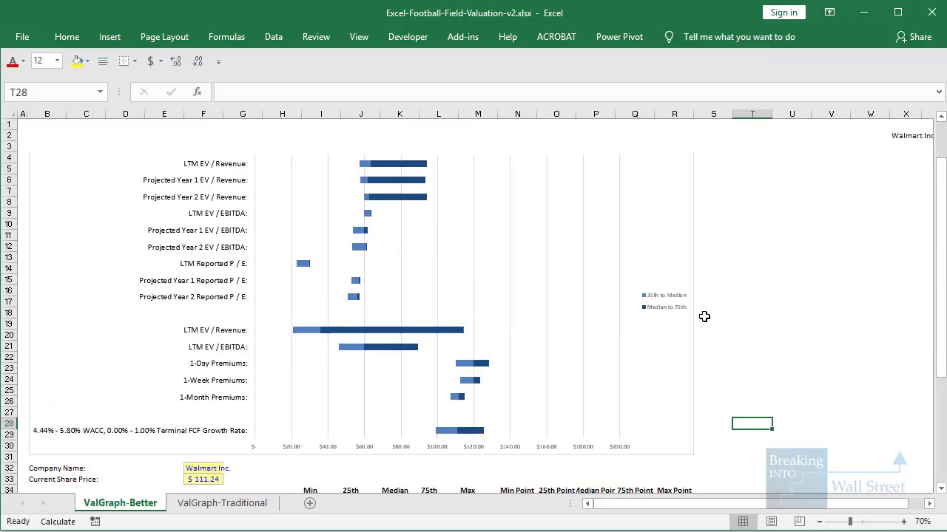
Step: Set the legend's font size to 12
scroll(704, 316, "up", 1, "ctrl")
left_click(687, 299)
left_click(50, 59)
type("12")
key("Return")
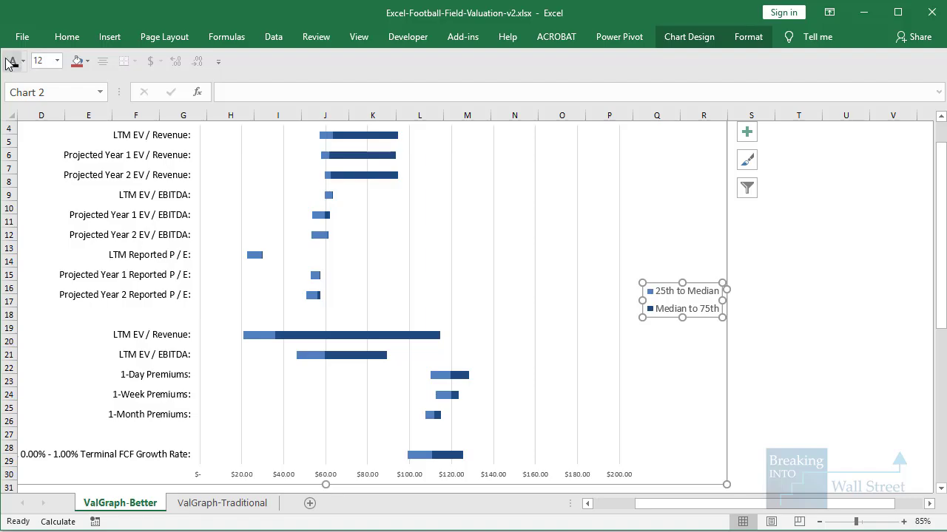
Step: Set the font size of the horizontal share price axis labels to 12
scroll(556, 447, "down", 3)
left_click(542, 358)
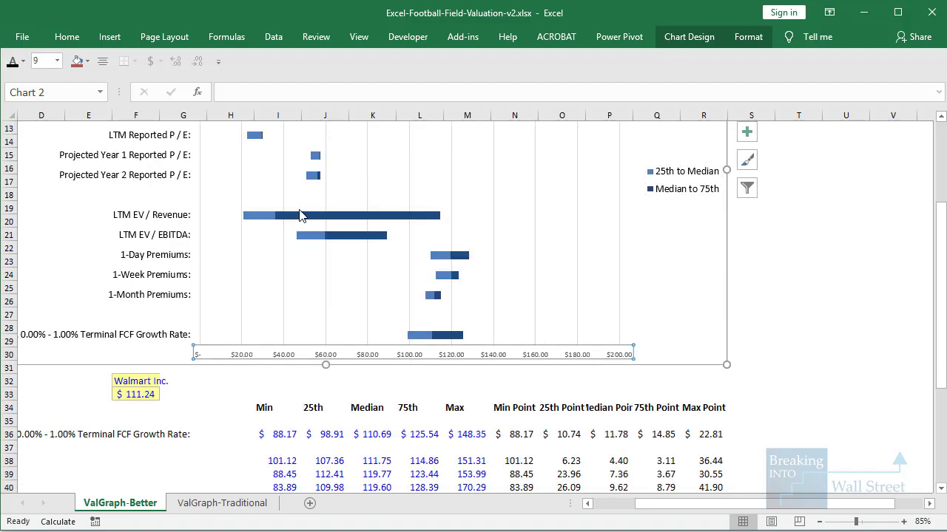
left_click(36, 61)
type("12")
key("Return")
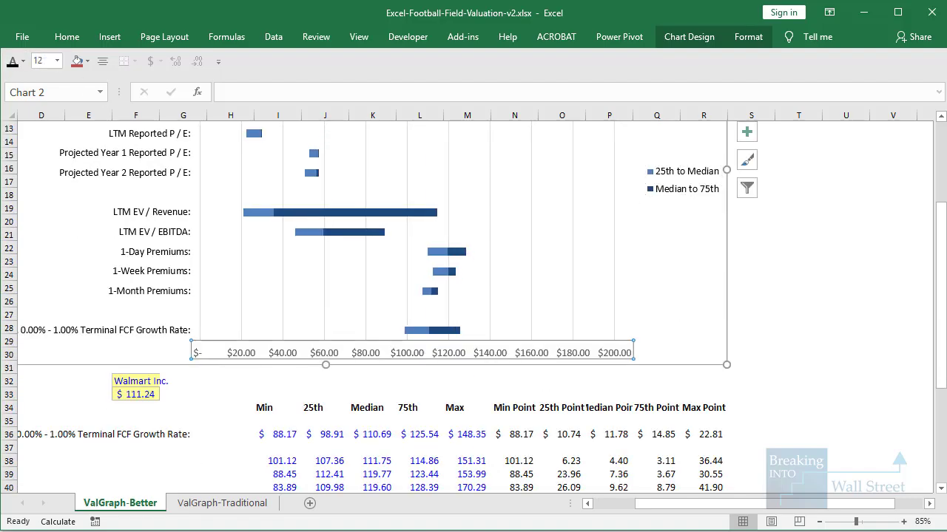
Step: Change the share price axis number format to Currency with two decimal places and the $ symbol
right_click(281, 359)
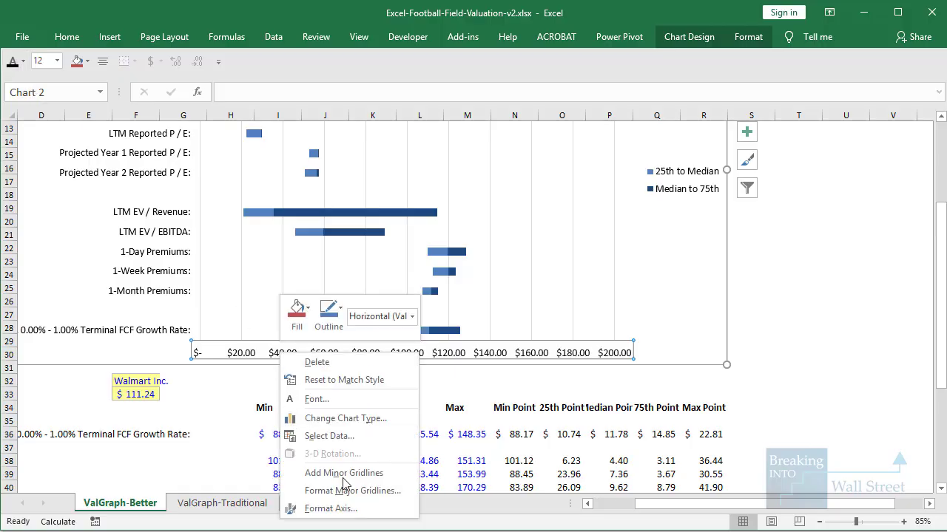
left_click(326, 507)
scroll(820, 443, "down", 2)
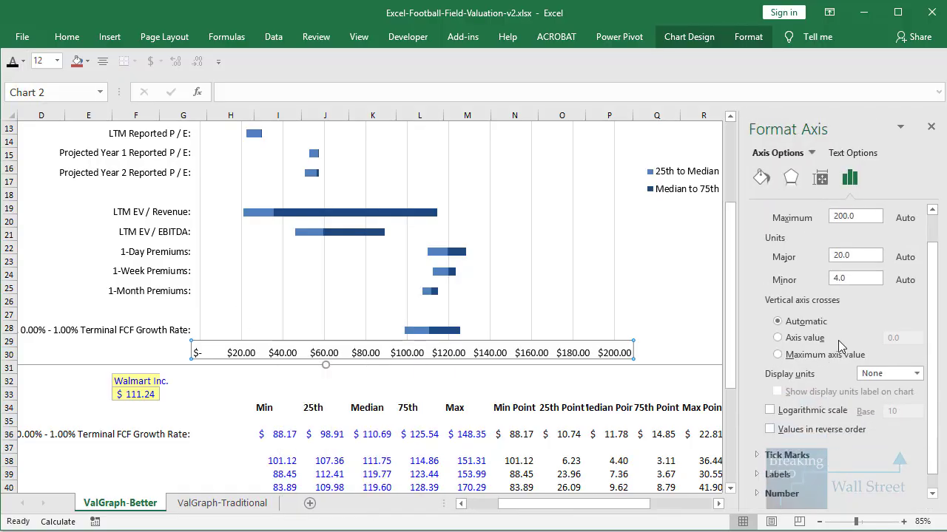
left_click(780, 494)
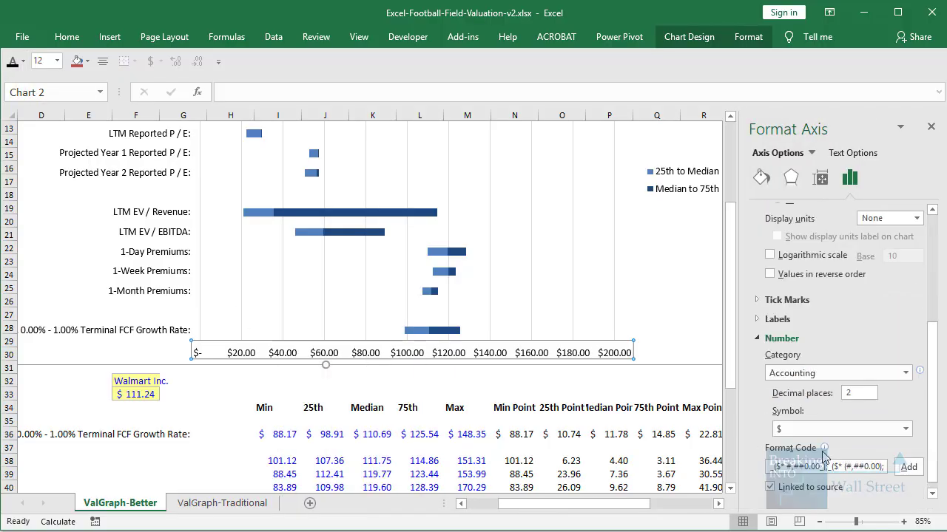
left_click(905, 372)
left_click(858, 418)
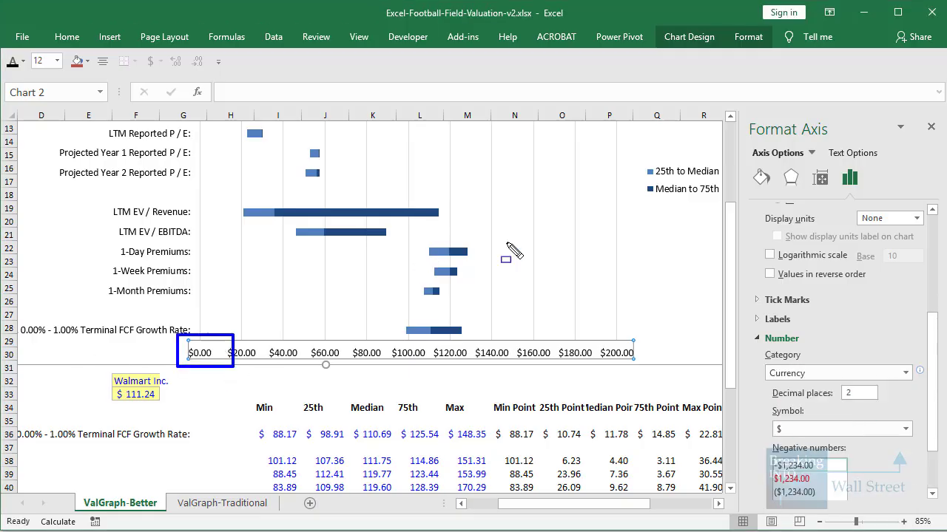
left_click(932, 127)
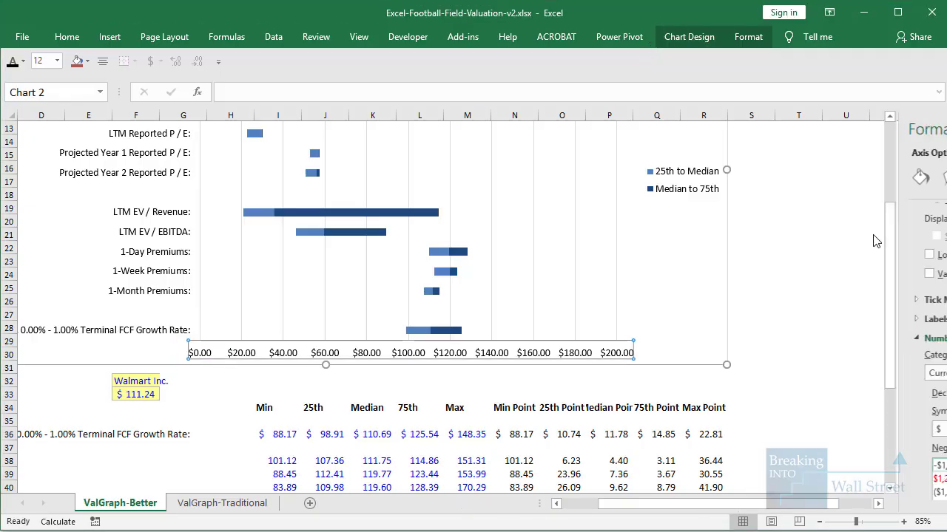
Step: Check the chart's layout from the title down to the price axis and the source data below
scroll(806, 231, "up", 3)
left_click(807, 225)
scroll(795, 222, "up", 2)
left_click(784, 209)
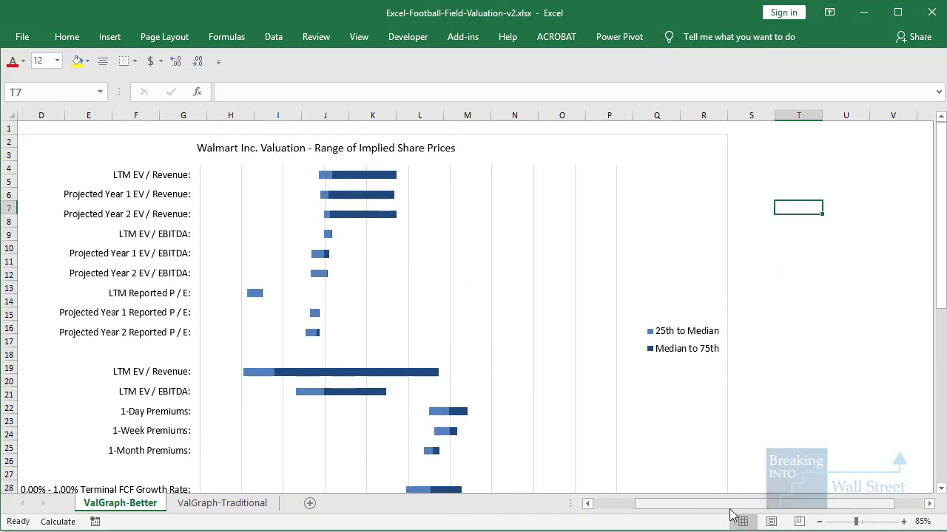
left_click_drag(729, 515, 524, 488)
left_click(217, 145)
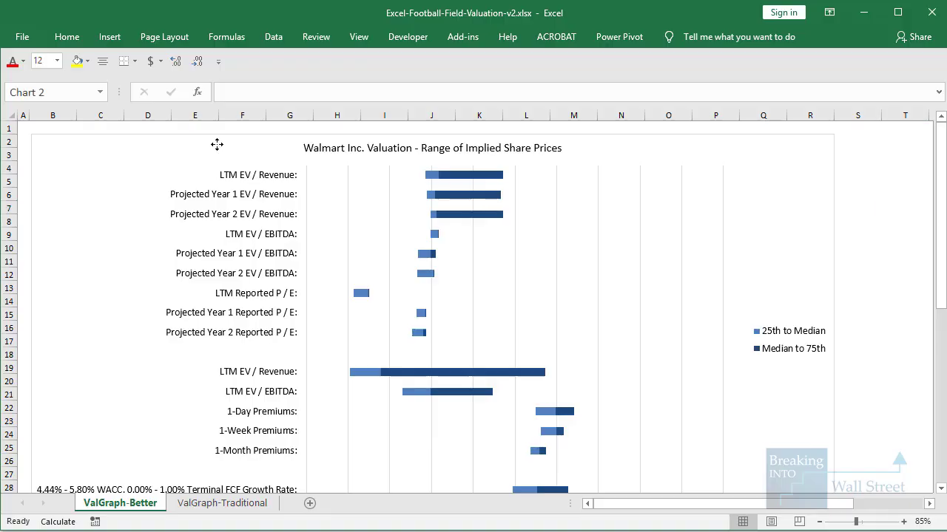
scroll(177, 148, "down", 4)
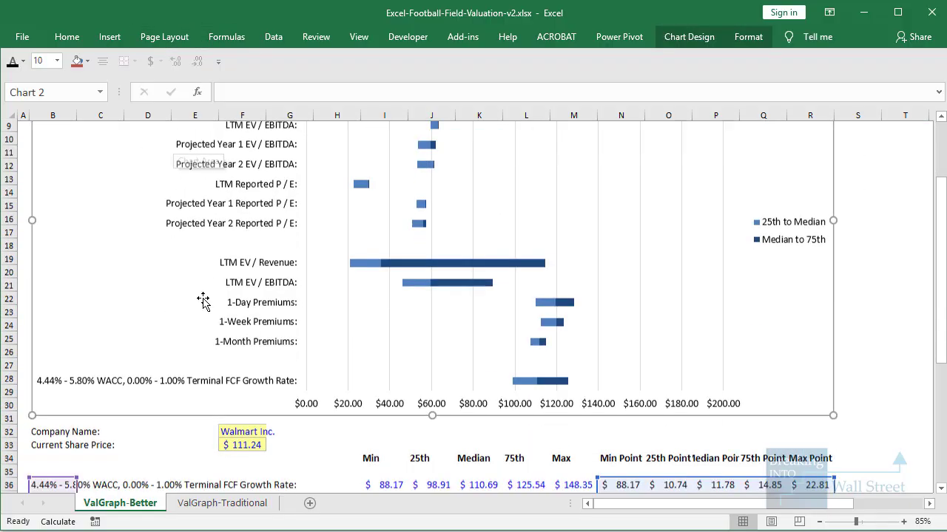
scroll(169, 233, "up", 4)
key("Escape")
Step: Insert a text box reading "Comparable Public Companies" in the chart, above the first LTM EV / Revenue label
left_click(182, 148)
key("alt+n")
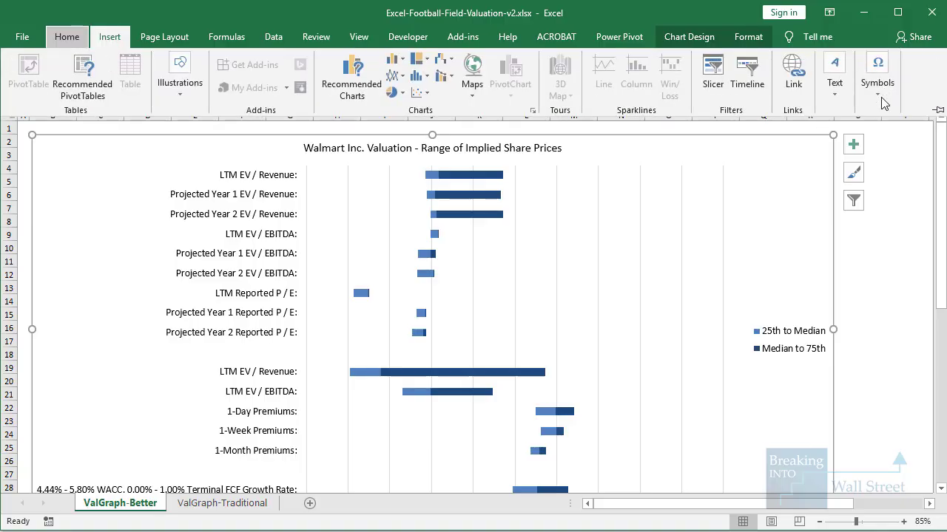
left_click(846, 97)
left_click(835, 147)
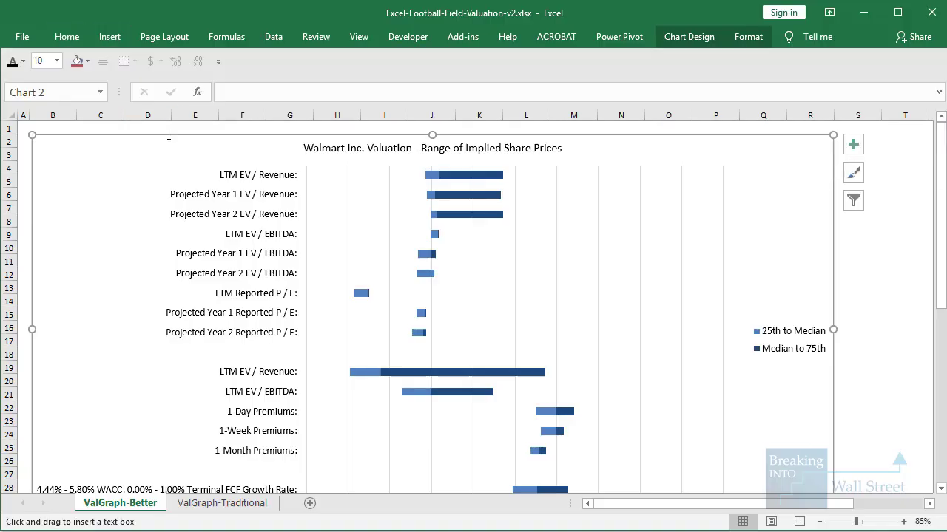
left_click_drag(150, 152, 290, 168)
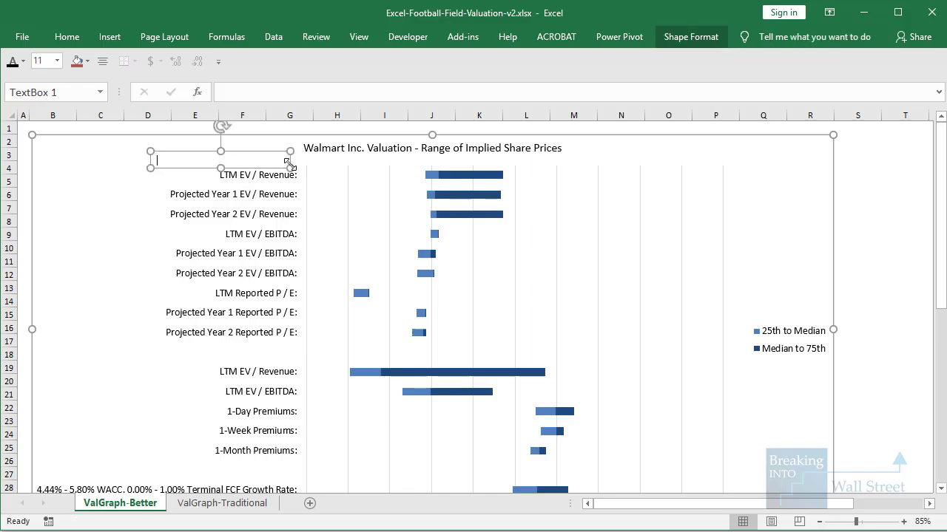
type("Comparable Public Companies")
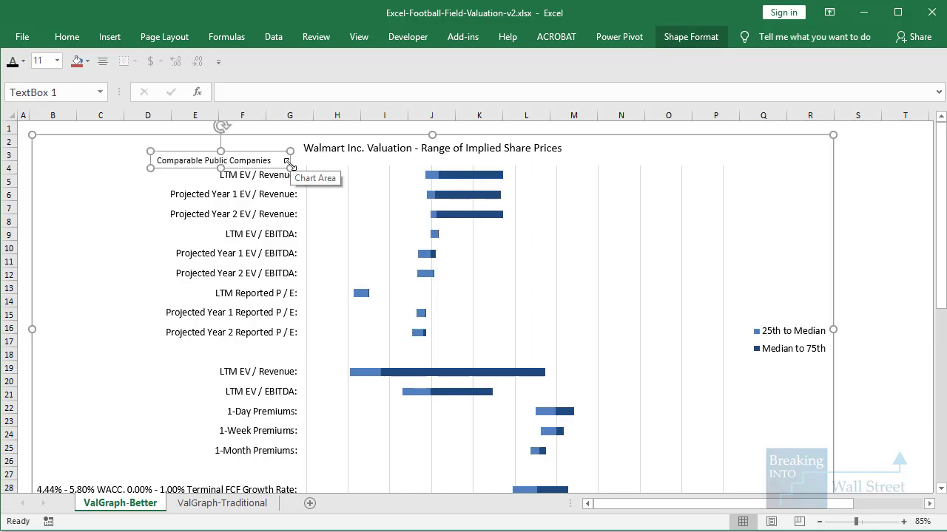
Step: Format the "Comparable Public Companies" text as bold, 12-point and blue
key("ctrl+a")
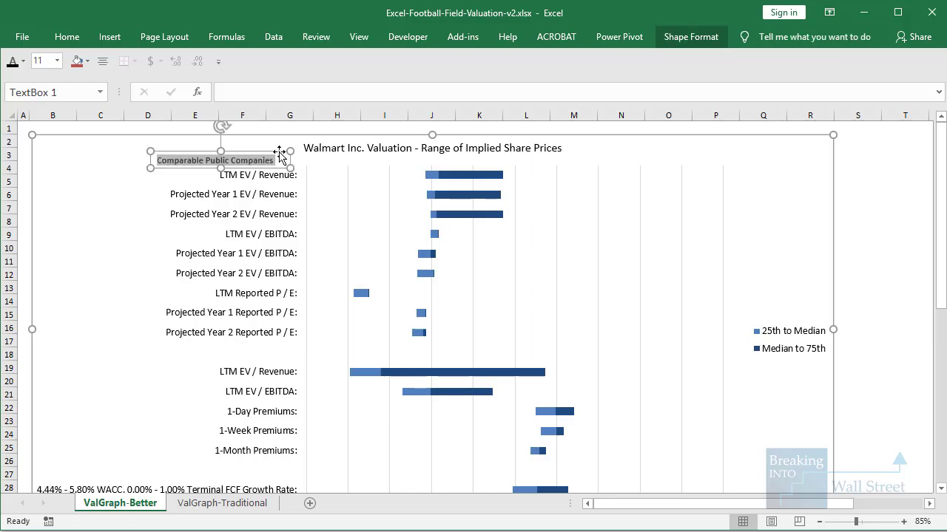
left_click(58, 62)
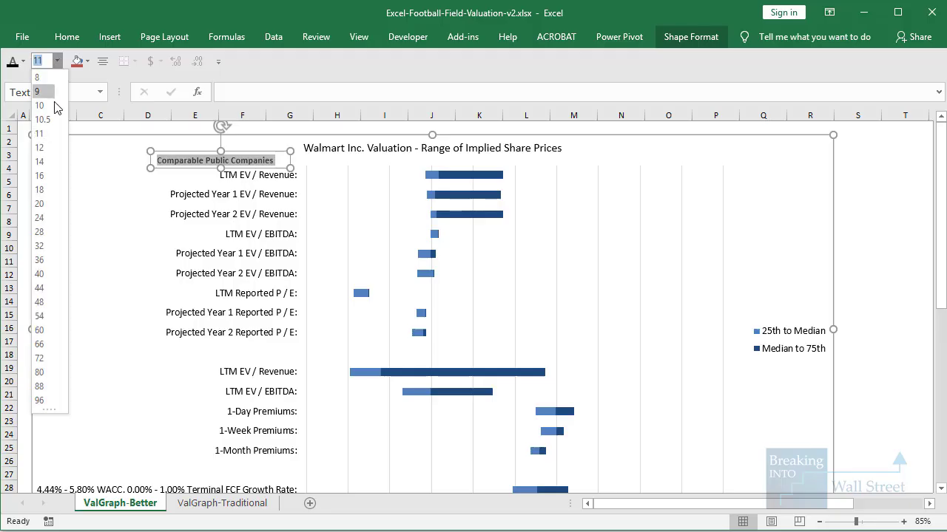
left_click(42, 152)
left_click(88, 61)
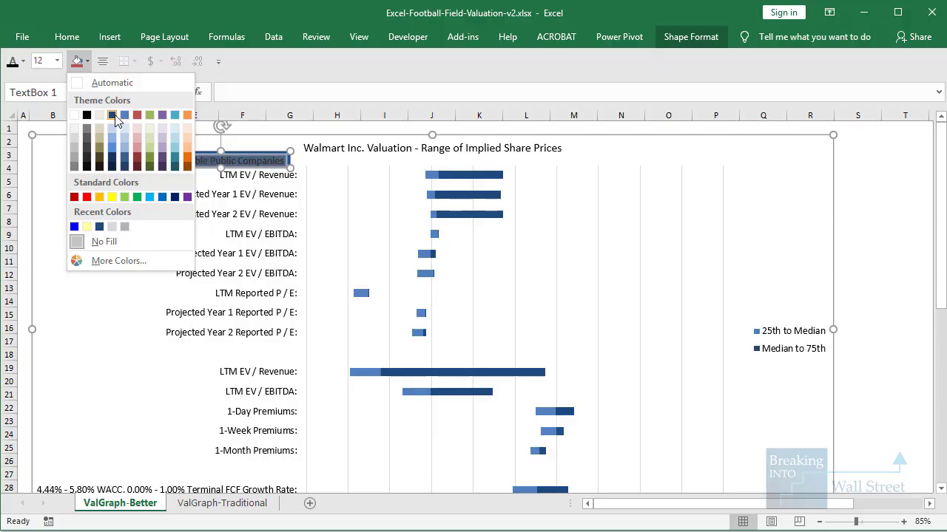
key("Escape")
left_click(23, 62)
key("Escape")
left_click(267, 131)
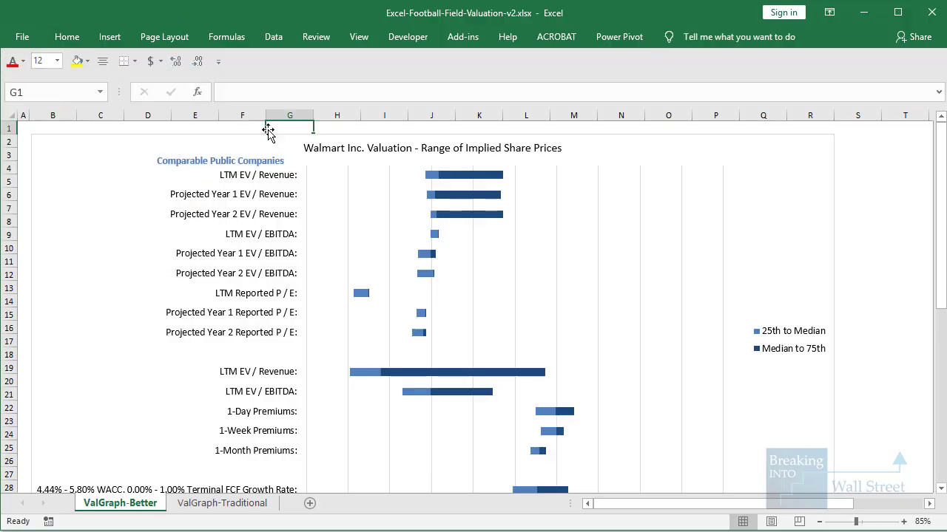
Step: Add a colon to the "Comparable Public Companies" heading and shift it to align with the end of the category labels below
left_click(241, 160)
left_click_drag(250, 154, 263, 153)
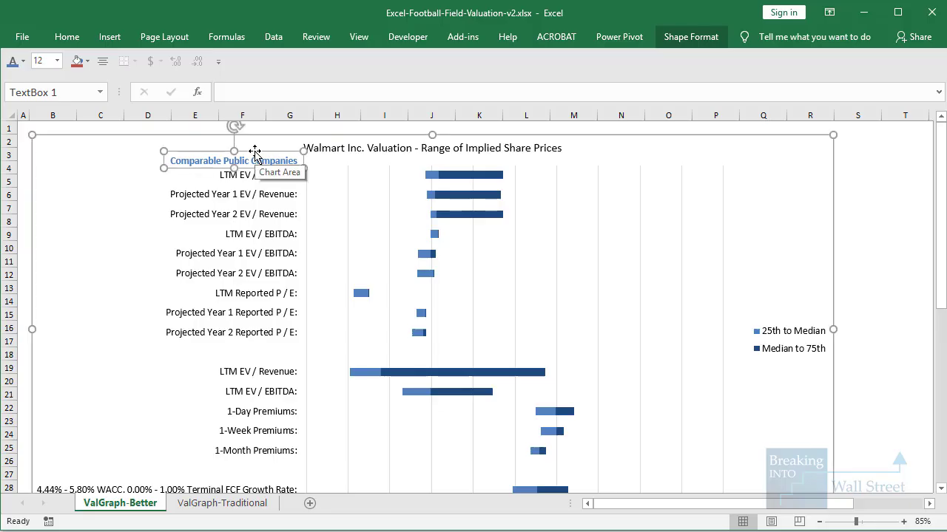
left_click_drag(258, 158, 292, 162)
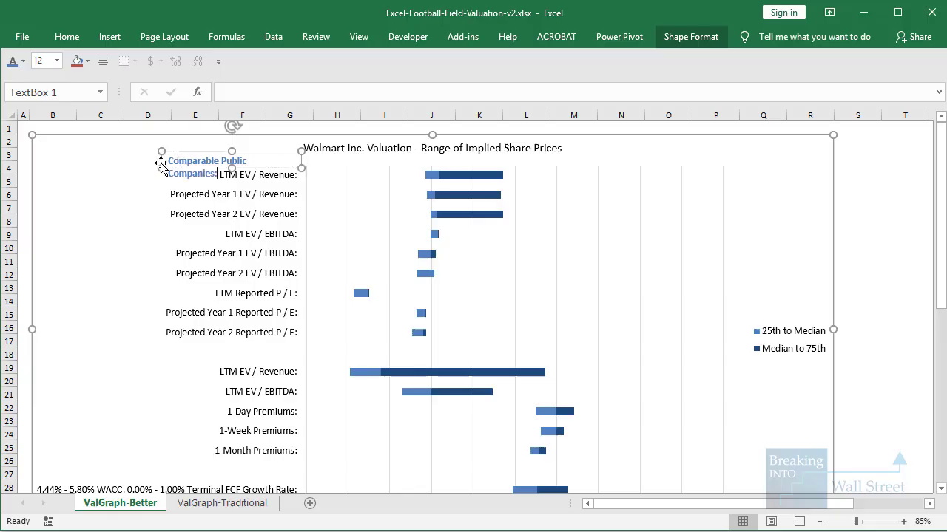
scroll(161, 163, "up", 1)
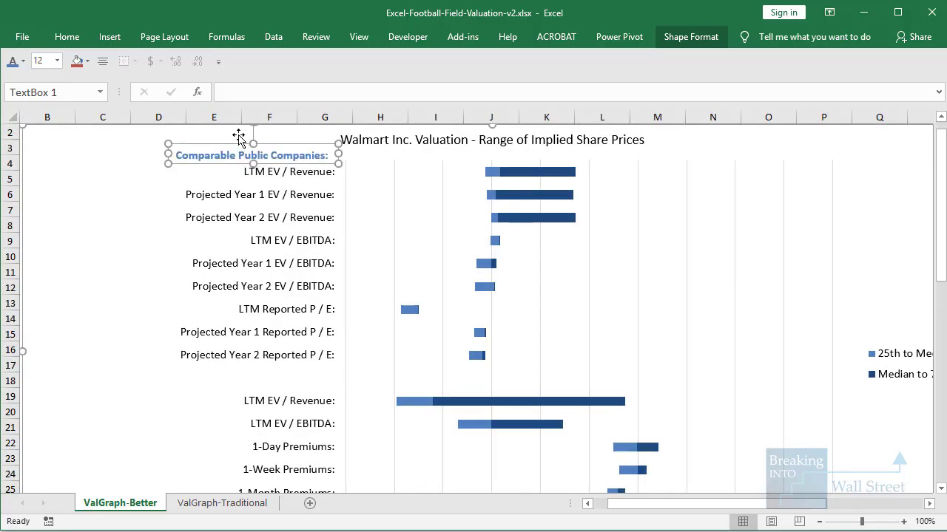
scroll(239, 134, "up", 1)
left_click(243, 163)
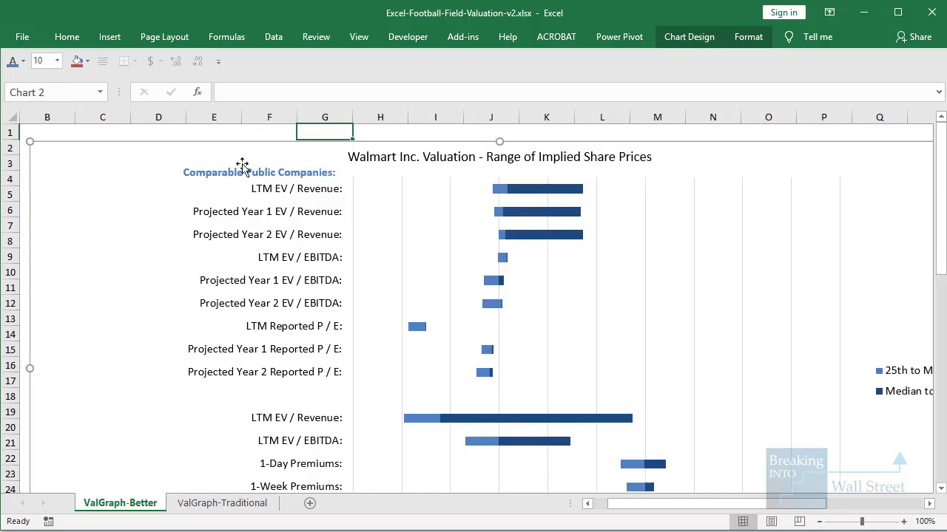
left_click(266, 130)
scroll(661, 338, "down", 6)
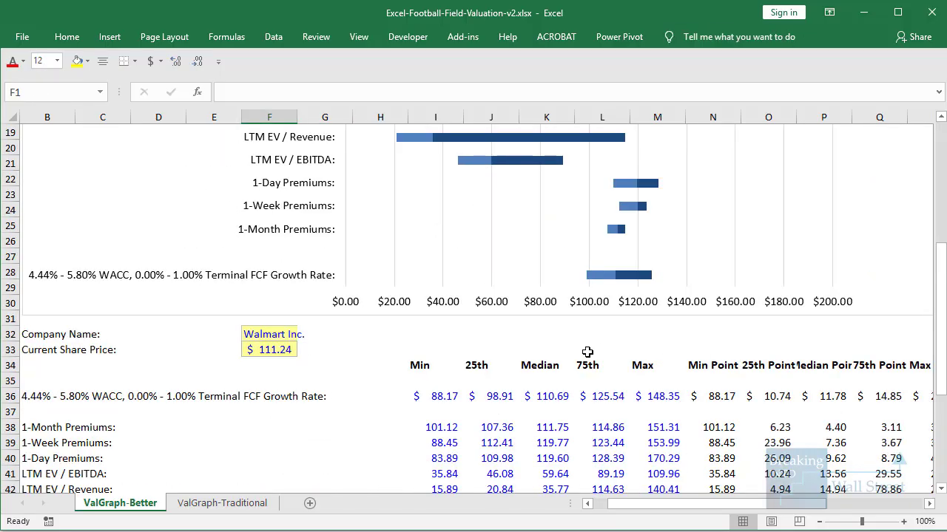
scroll(588, 352, "up", 6)
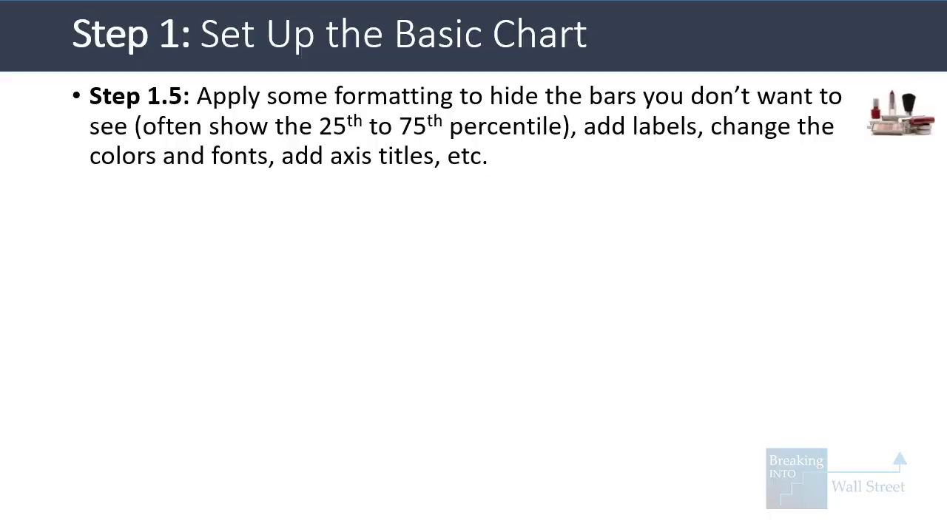
key("Right")
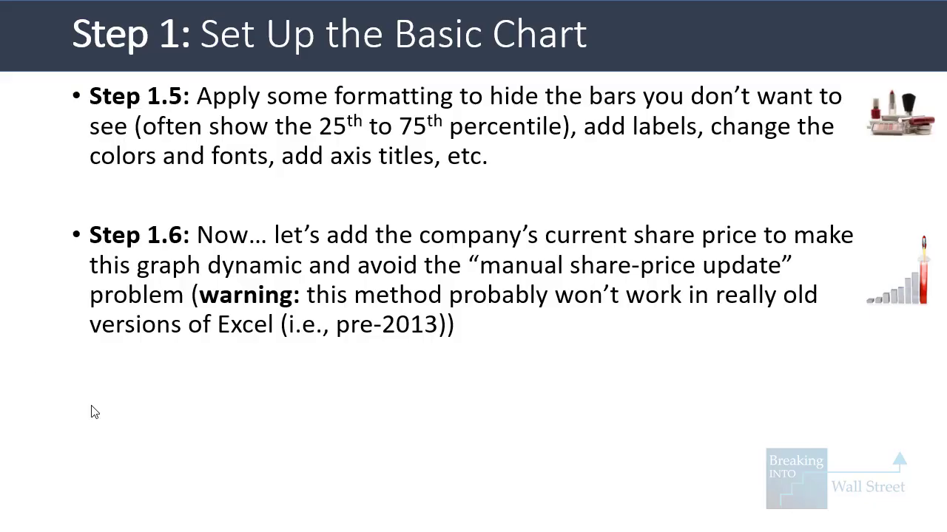
left_click_drag(63, 307, 491, 357)
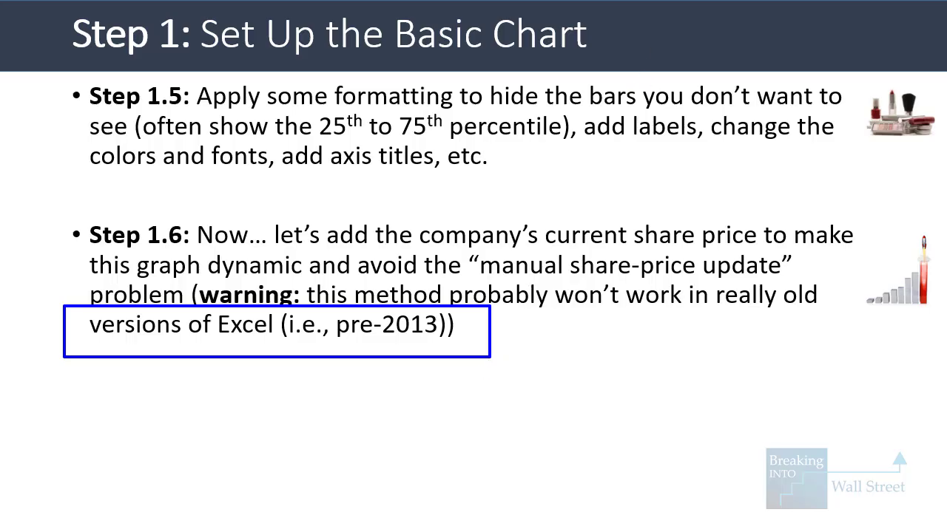
key("Escape")
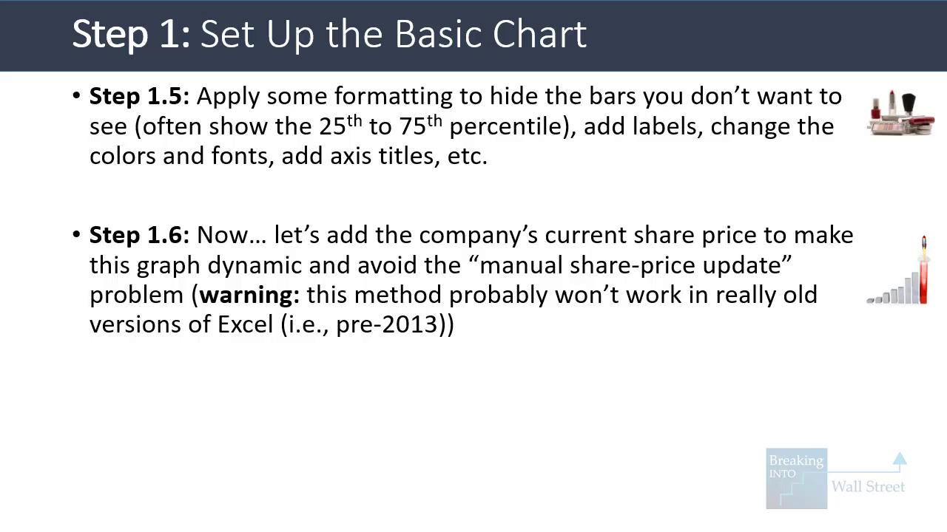
key("Right")
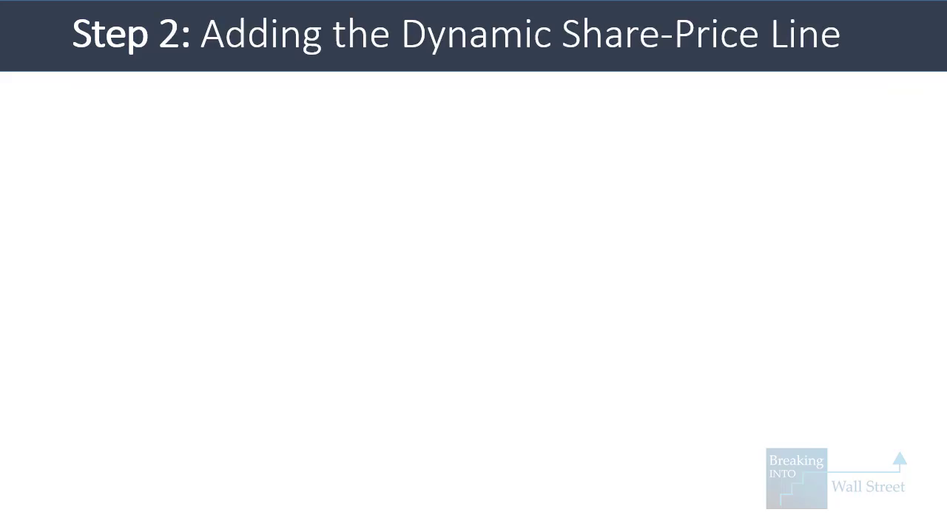
key("Right")
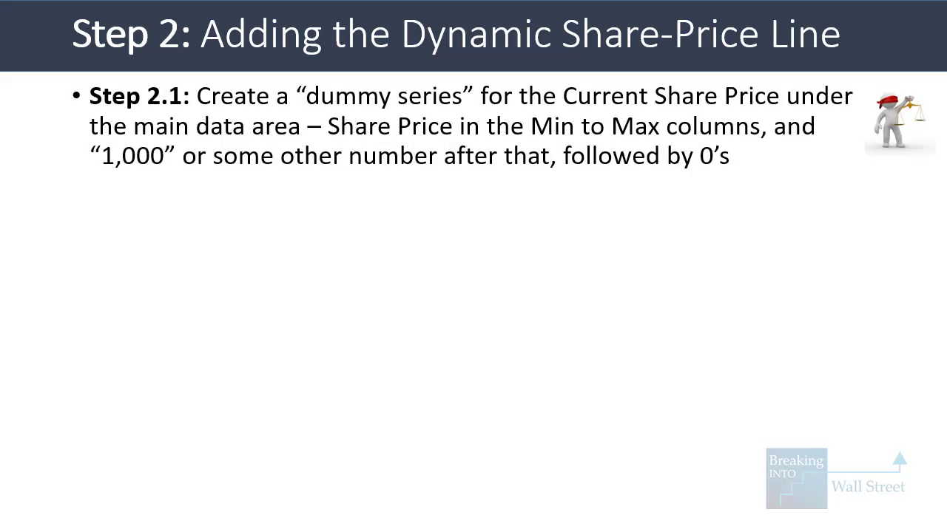
mouse_move(77, 66)
left_mouse_down()
mouse_move(624, 182)
mouse_move(853, 182)
left_mouse_up()
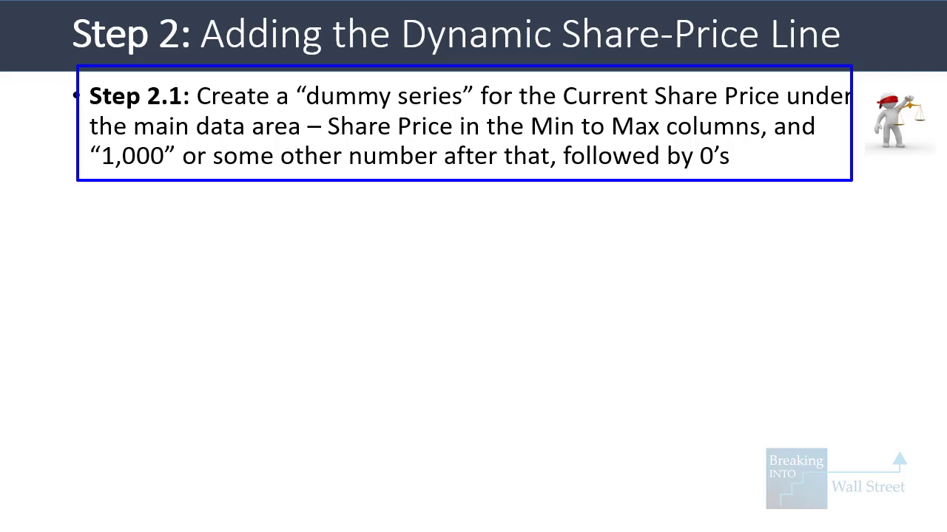
mouse_move(531, 109)
left_mouse_down()
mouse_move(698, 154)
mouse_move(761, 150)
left_mouse_up()
mouse_move(87, 139)
left_mouse_down()
mouse_move(199, 184)
mouse_move(737, 188)
mouse_move(734, 179)
left_mouse_up()
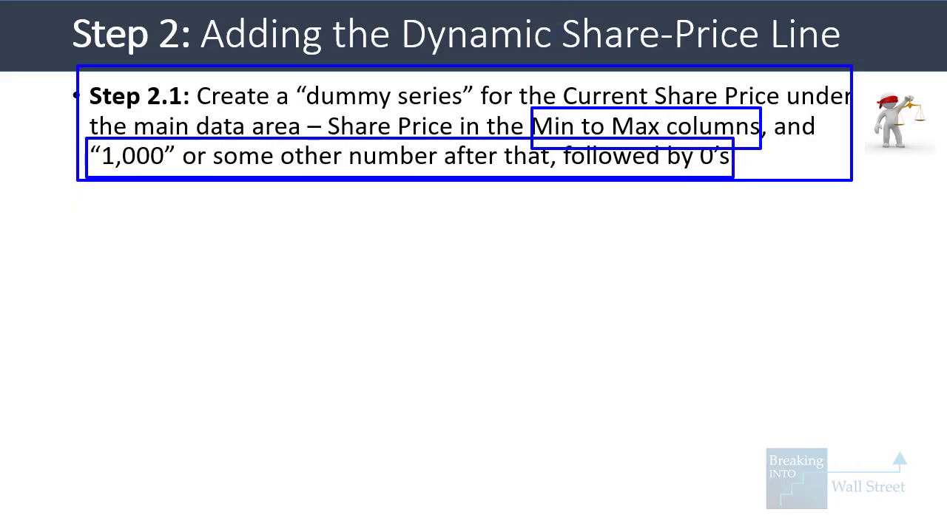
key("Escape")
Step: Switch to the Excel workbook and link the Min cell I54 of the Current Share Price row to the share price in F33
key("alt+Tab")
scroll(383, 404, "down", 11)
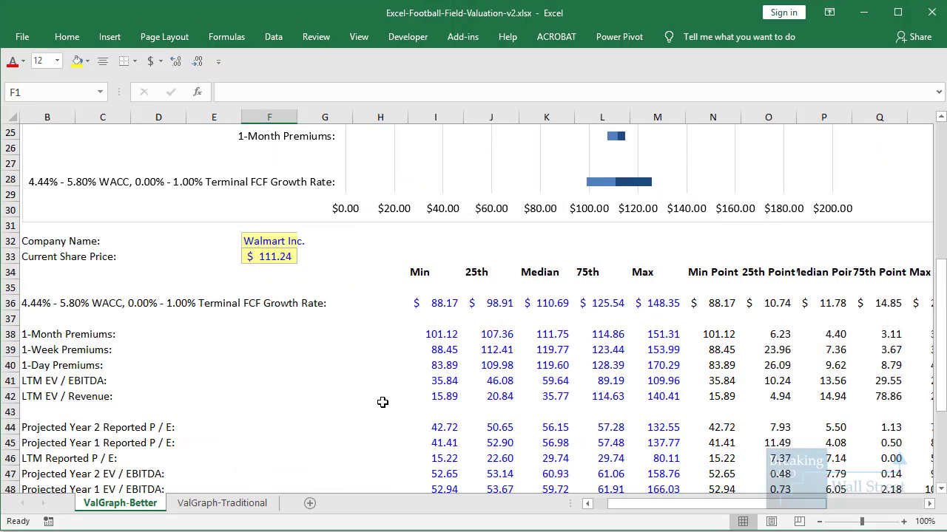
left_click(448, 390)
type("=")
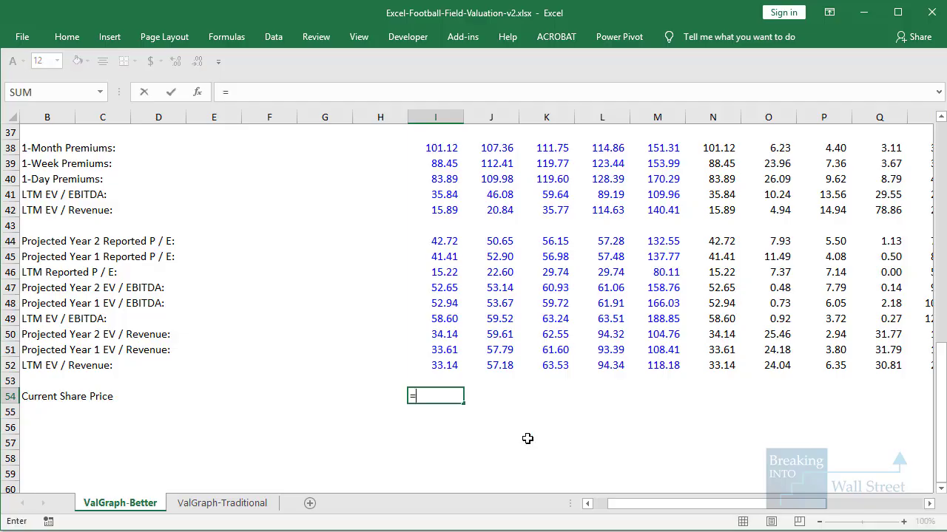
scroll(303, 324, "up", 4)
left_click(274, 244)
scroll(276, 254, "down", 3)
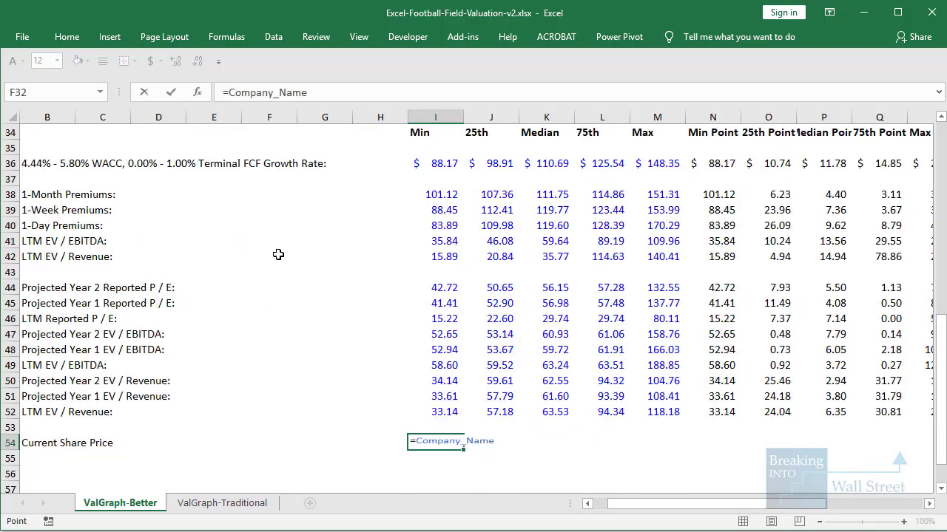
key("ctrl+Return")
type("=")
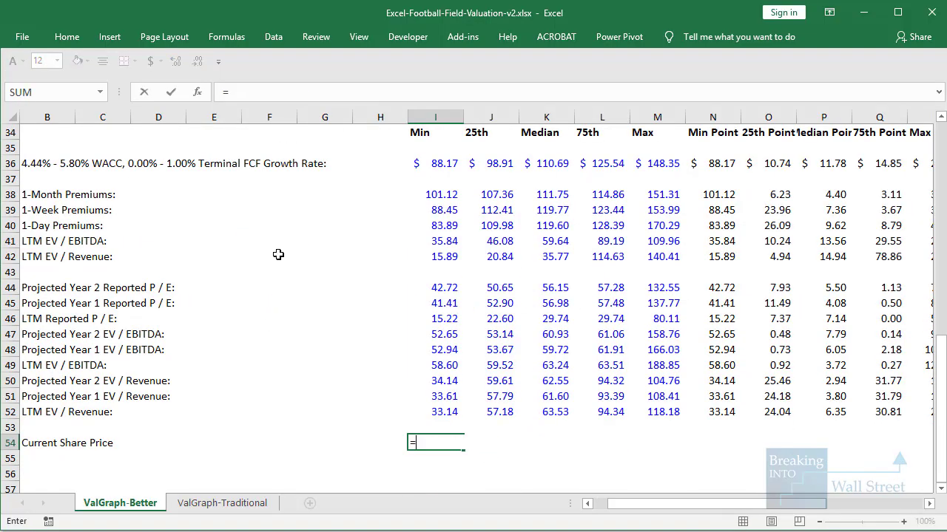
scroll(279, 244, "up", 2)
left_click(281, 209)
scroll(401, 275, "down", 1)
scroll(401, 275, "down", 1)
key("ctrl+Return")
Step: Copy the linked share price from I54 across the 25th to Max cells, J54:M54
key("ctrl+c")
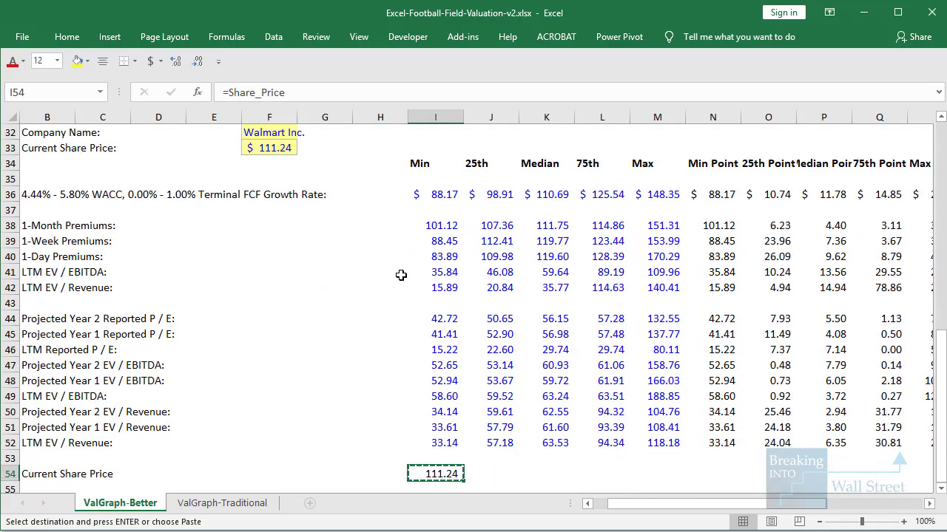
key("Right")
key("shift+Right")
key("shift+Right")
key("shift+Right")
key("ctrl+v")
key("ctrl+alt+v")
key("Escape")
key("Right")
key("Right")
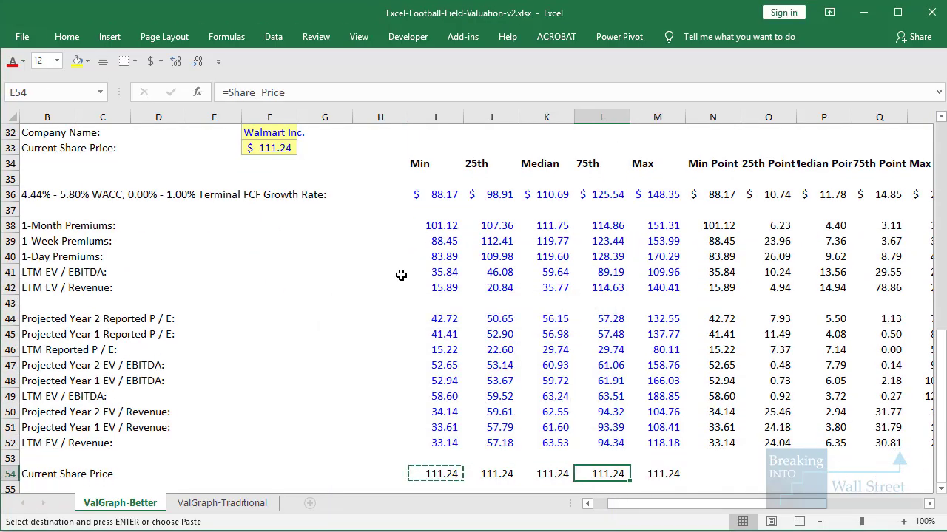
key("Escape")
Step: Enter 1,000 in the Min Point cell N54 of the Current Share Price row
key("Right")
key("Right")
key("Right")
key("Right")
key("Right")
key("Left")
key("Left")
key("Left")
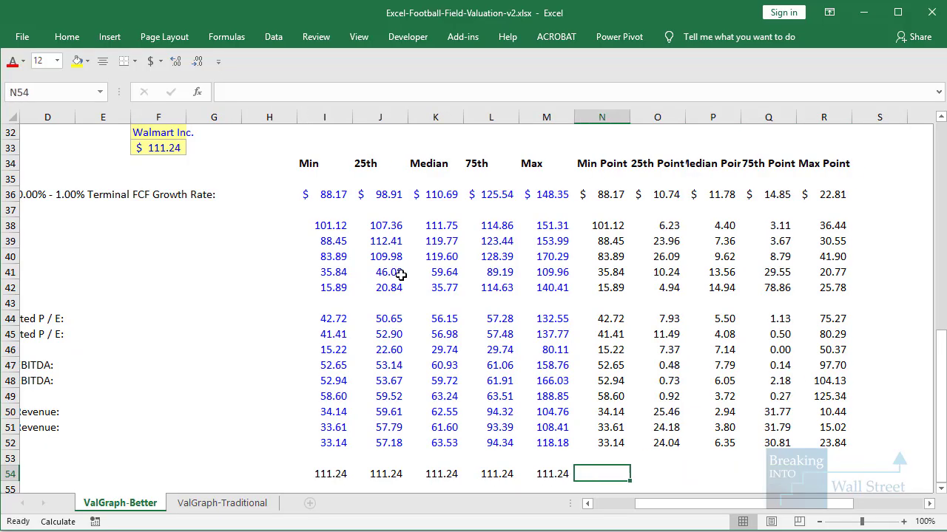
scroll(433, 254, "down", 3)
type("1,000")
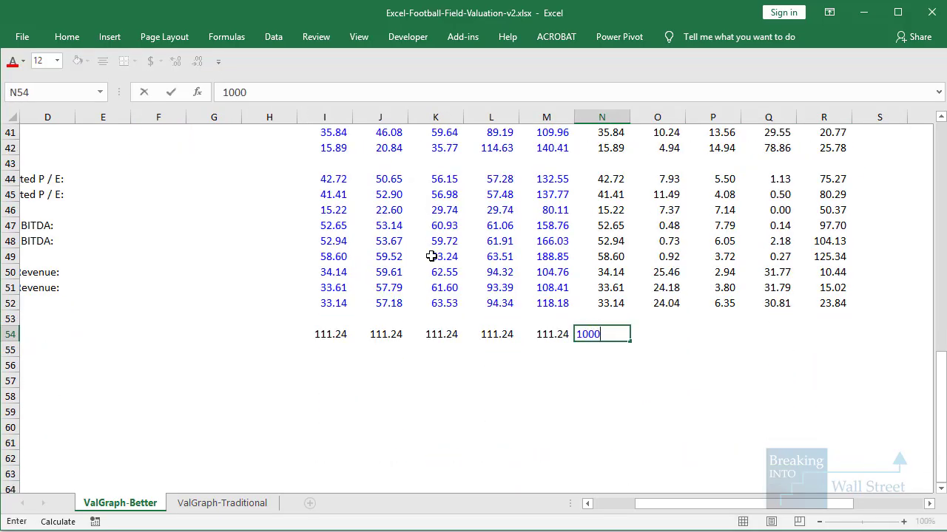
Step: Fill the 25th Point to Max Point cells of the Current Share Price row, O54:R54, with 0
key("Right")
type("0")
key("shift+Right")
key("shift+Right")
key("shift+Right")
key("ctrl+r")
scroll(431, 256, "up", 1)
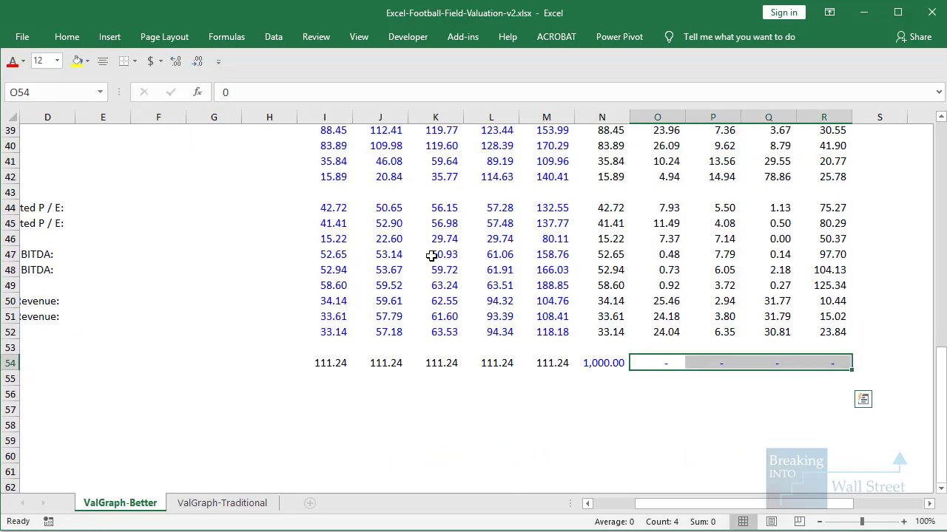
scroll(431, 256, "up", 3)
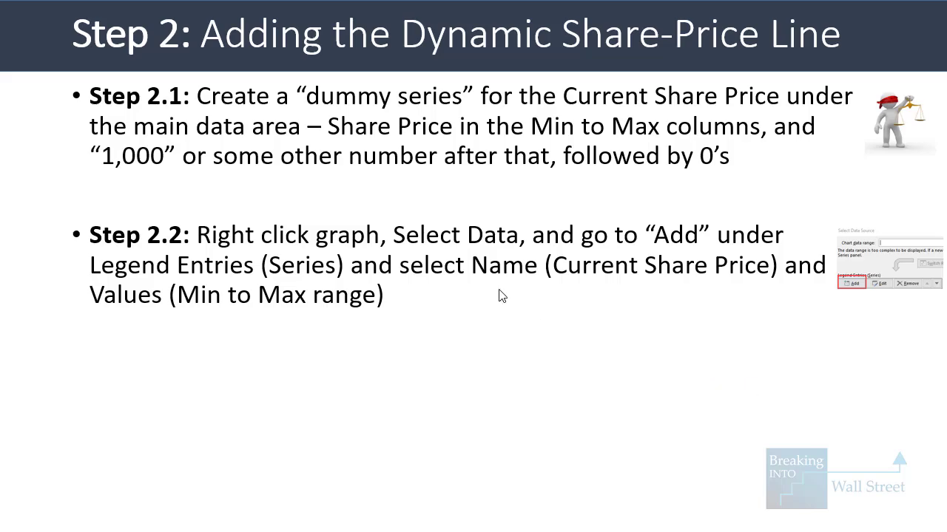
left_click_drag(412, 242, 805, 283)
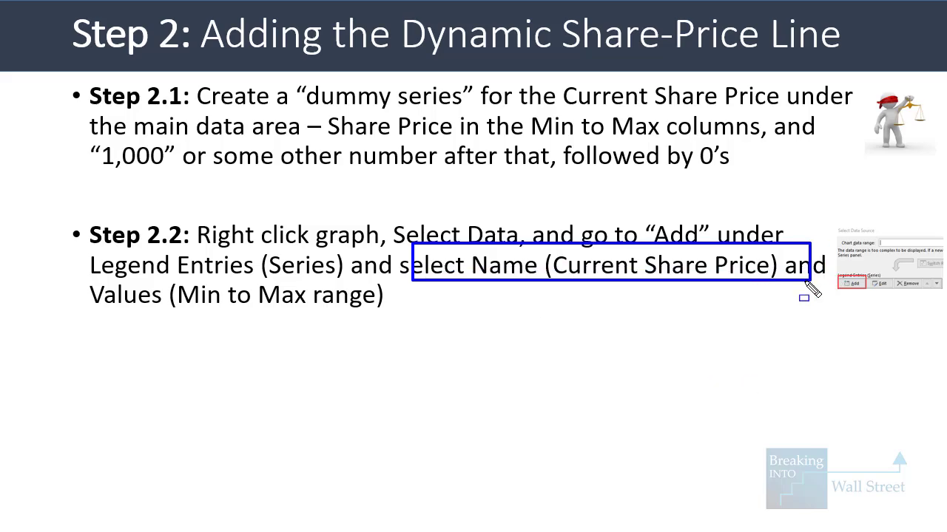
left_click_drag(80, 274, 523, 318)
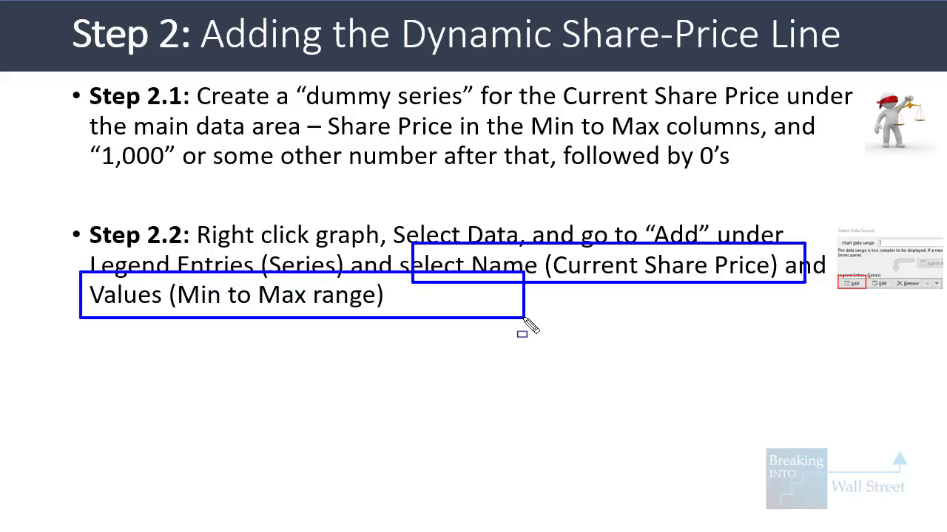
key("Escape")
Step: Switch to the workbook and add a series to the chart's data, taking its name from the Current Share Price label in B54
key("alt+Tab")
scroll(792, 309, "up", 4)
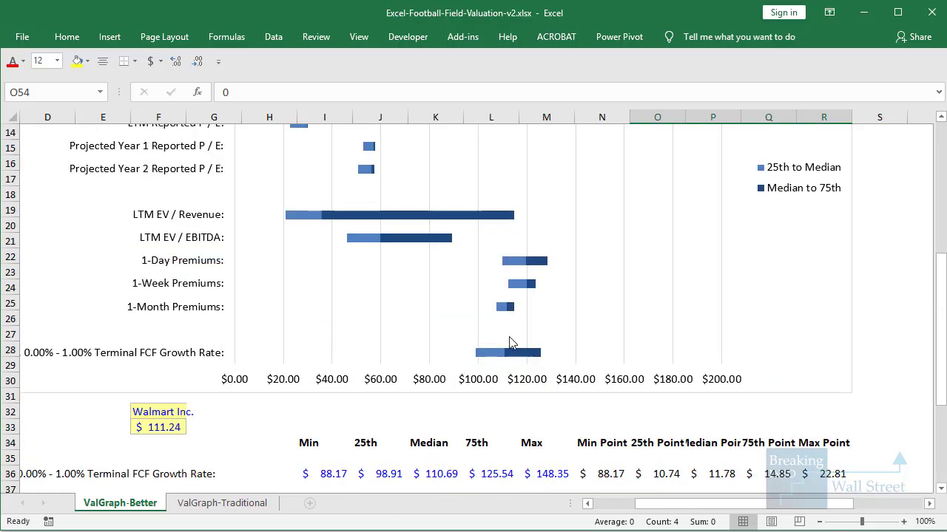
left_click(792, 309)
right_click(793, 309)
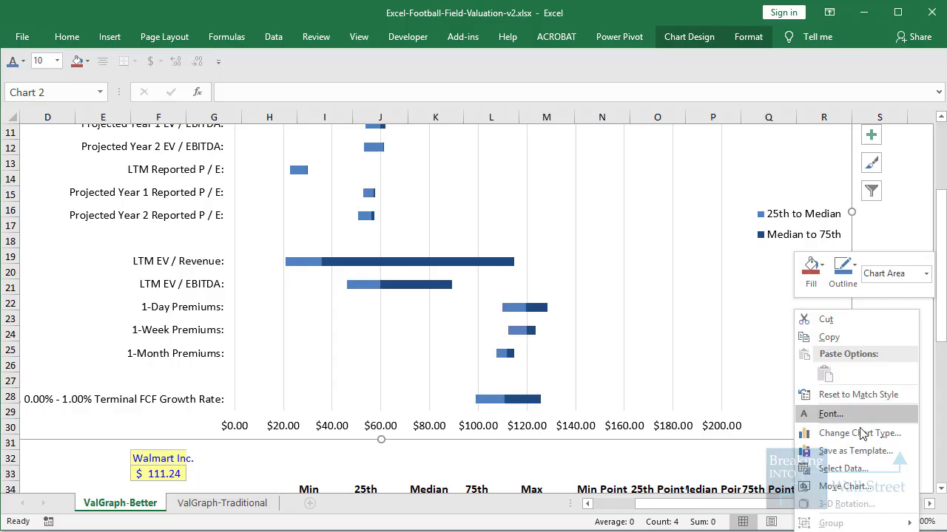
left_click(871, 191)
left_click(176, 230)
right_click(178, 228)
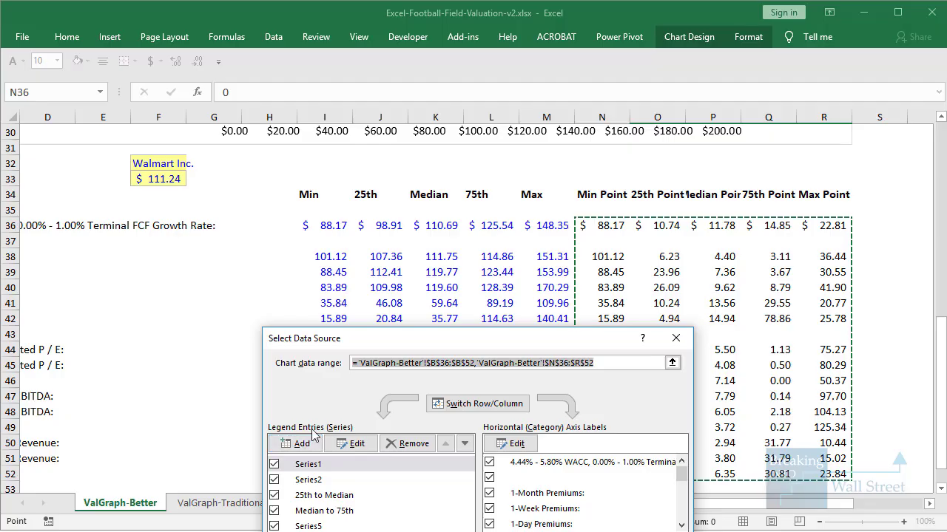
left_click(302, 444)
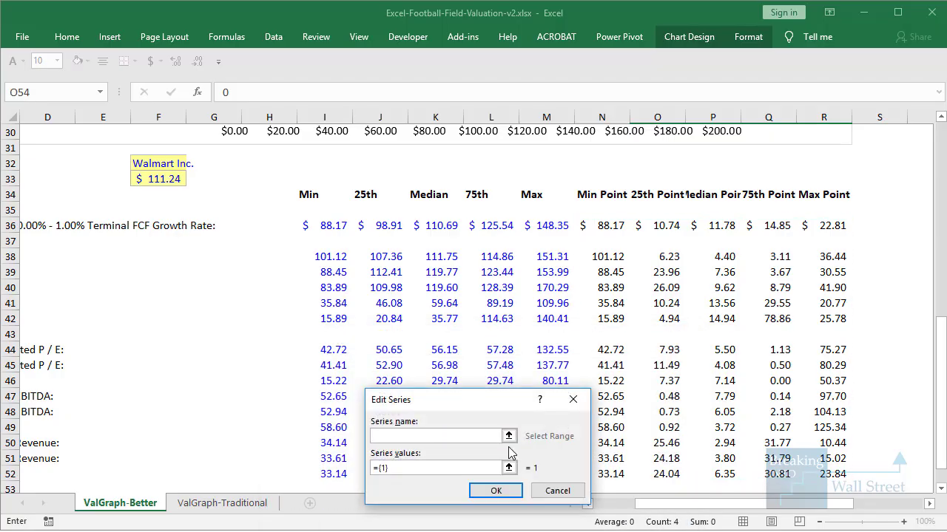
left_click(508, 416)
left_click(585, 502)
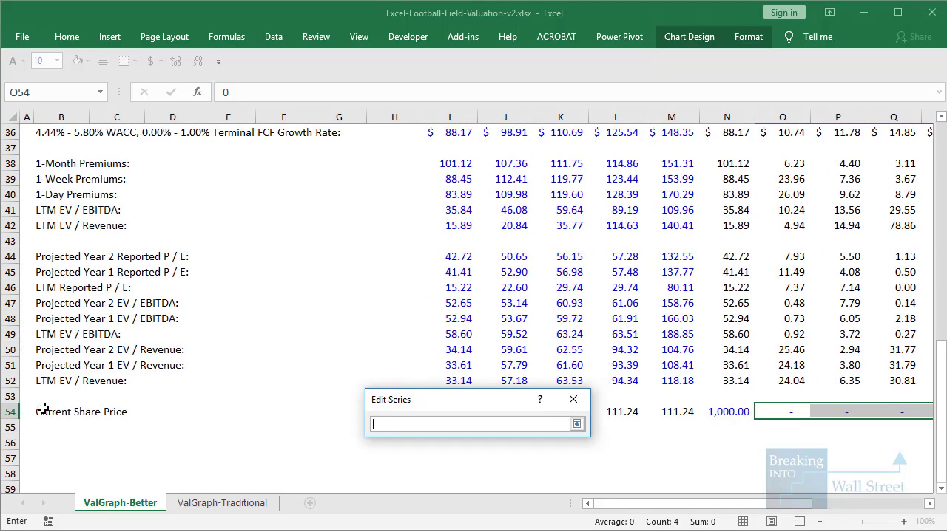
left_click(43, 408)
key("Return")
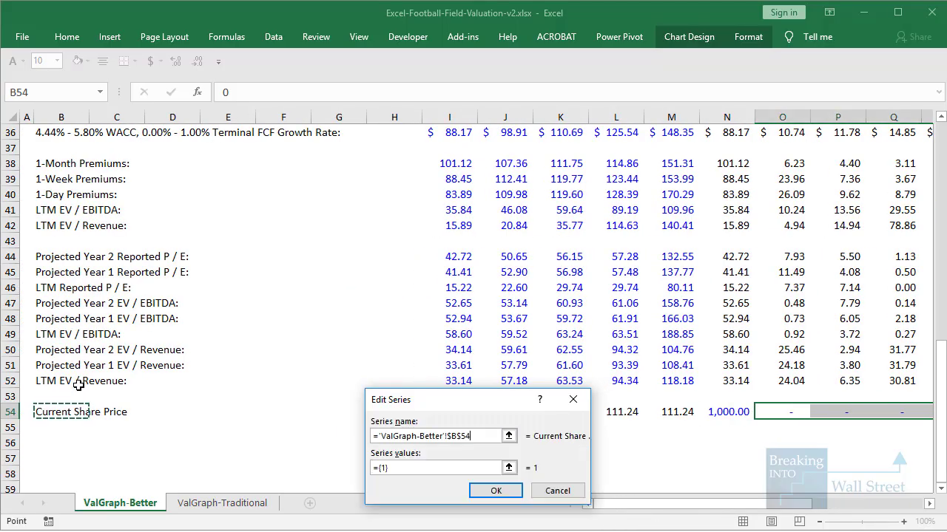
Step: Set the new series' values to the share prices in I54:M54 and apply the updated chart data
left_click(509, 469)
left_click_drag(506, 411, 429, 274)
left_click_drag(459, 414, 670, 415)
scroll(658, 348, "down", 1)
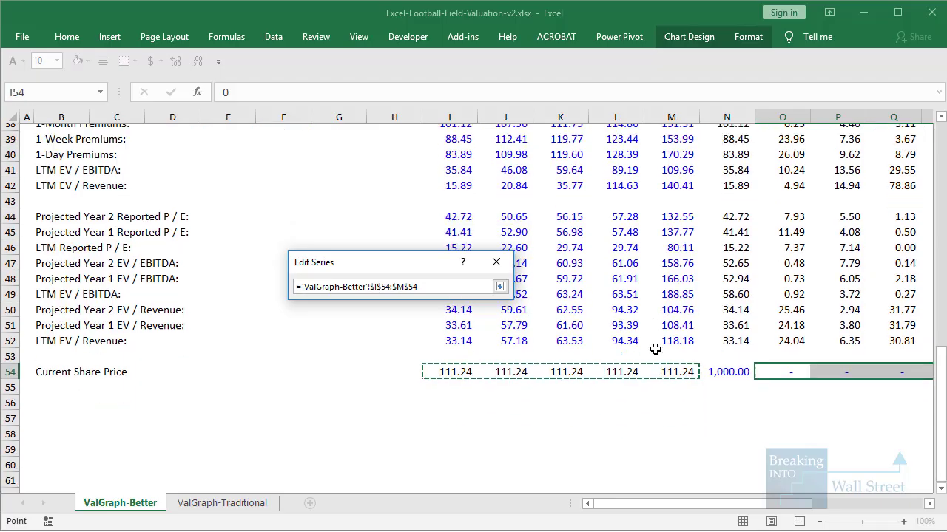
key("Return")
left_click(487, 353)
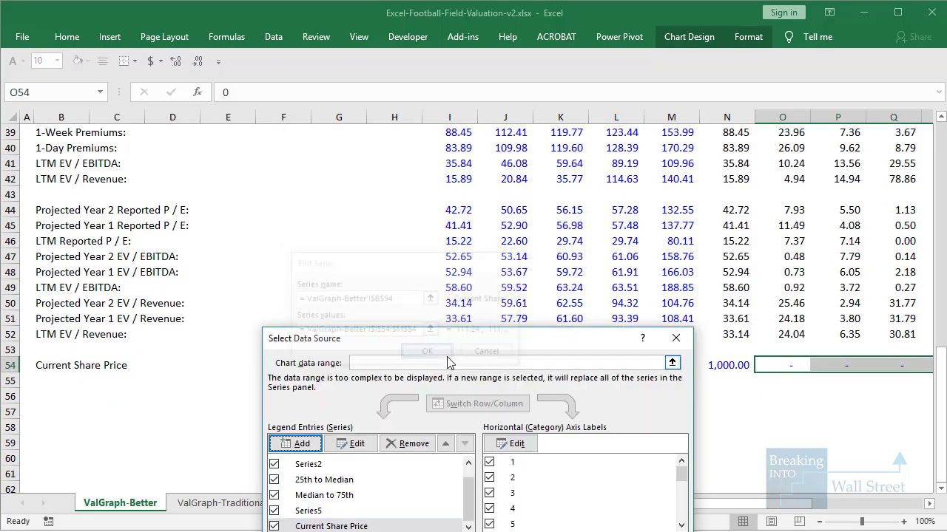
key("Return")
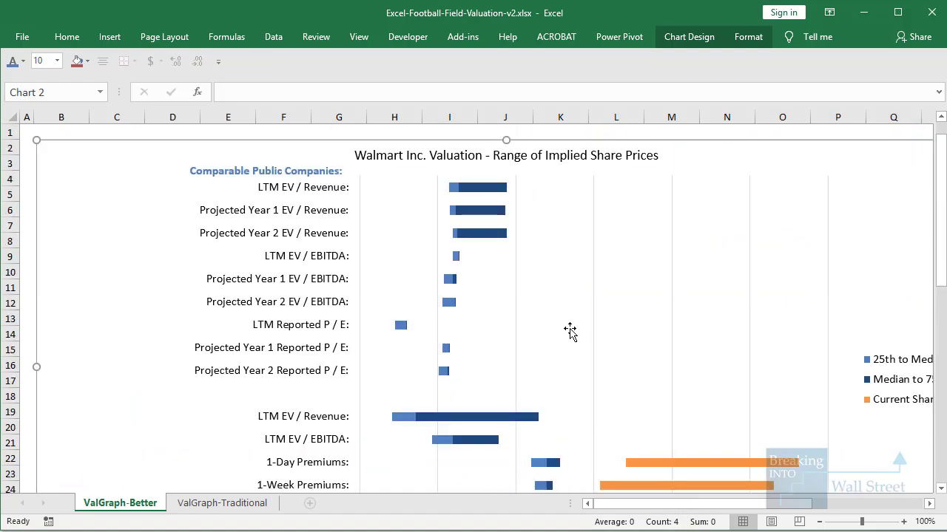
scroll(562, 244, "down", 3)
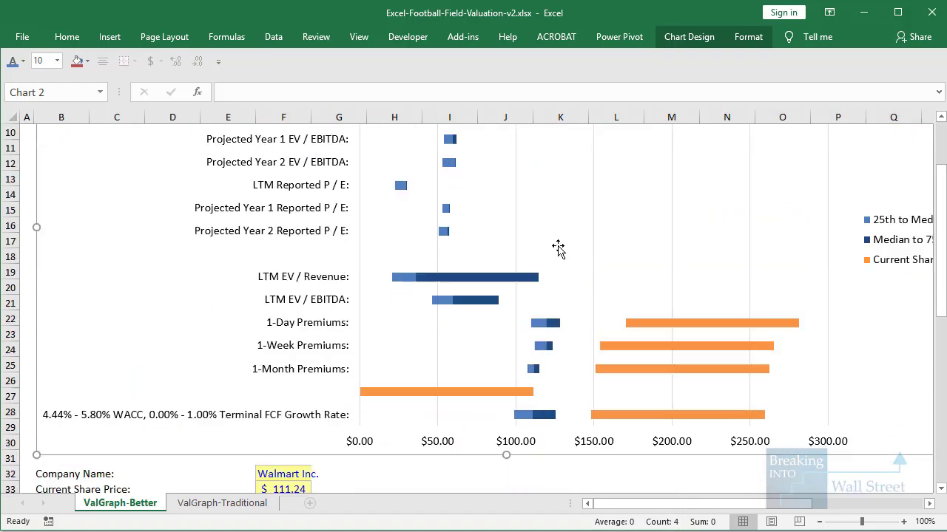
Step: Select the Current Share Price series in the chart and examine its SERIES formula against the source cells in row 54
left_click(453, 391)
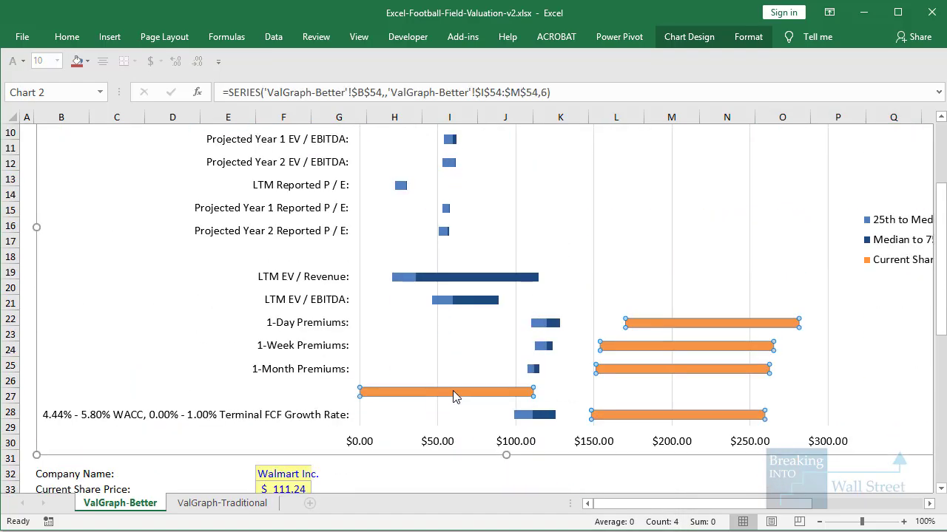
scroll(453, 391, "down", 9)
scroll(452, 392, "up", 3)
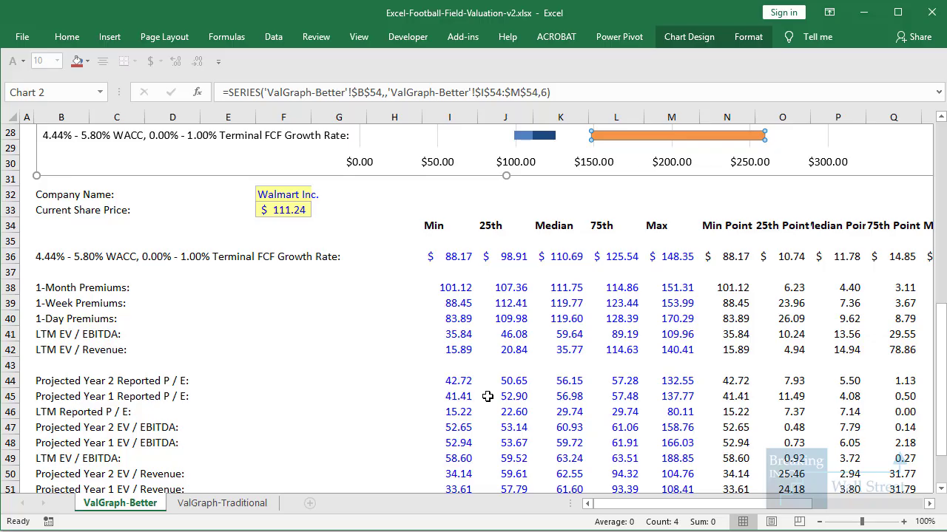
scroll(466, 355, "up", 5)
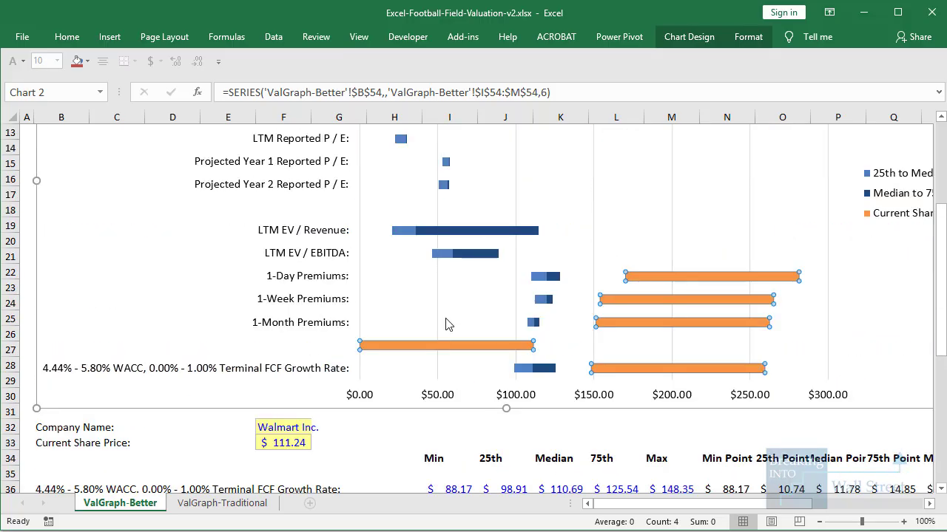
scroll(403, 155, "down", 4)
scroll(401, 150, "down", 3)
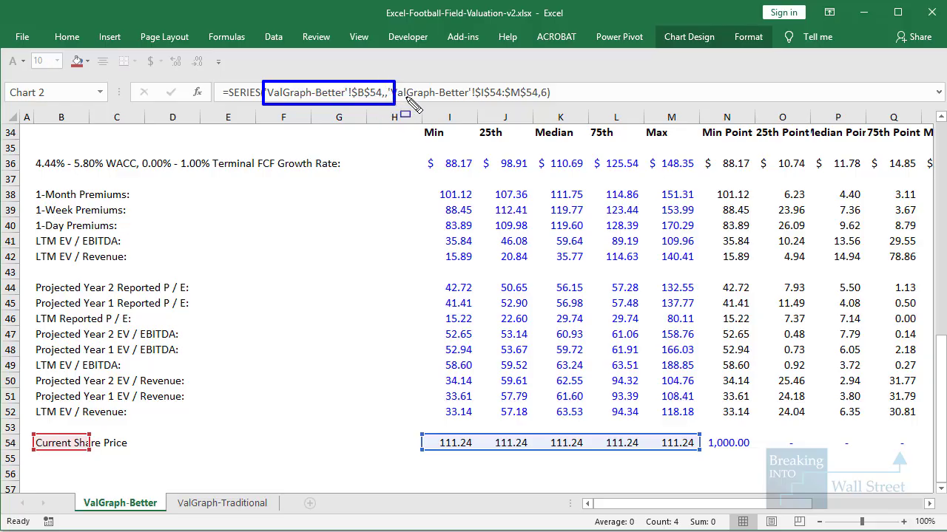
left_click_drag(394, 82, 539, 104)
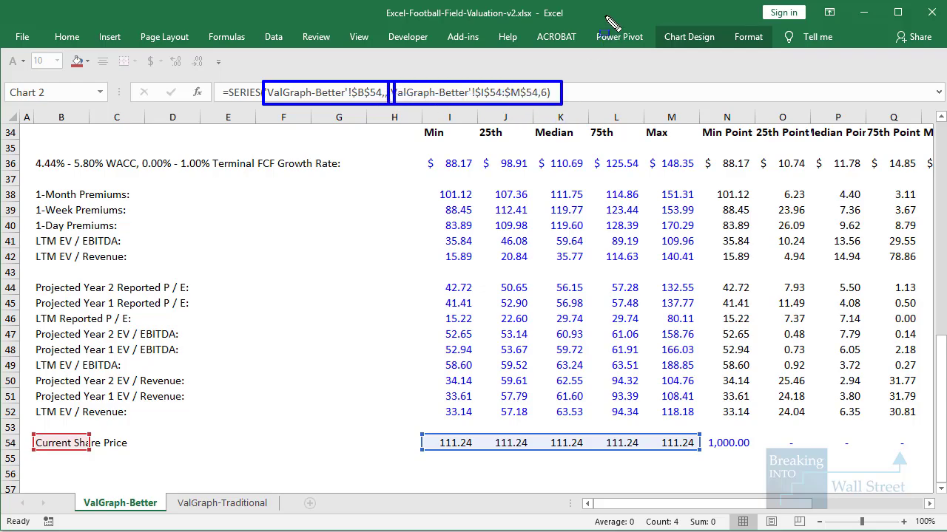
key("Escape")
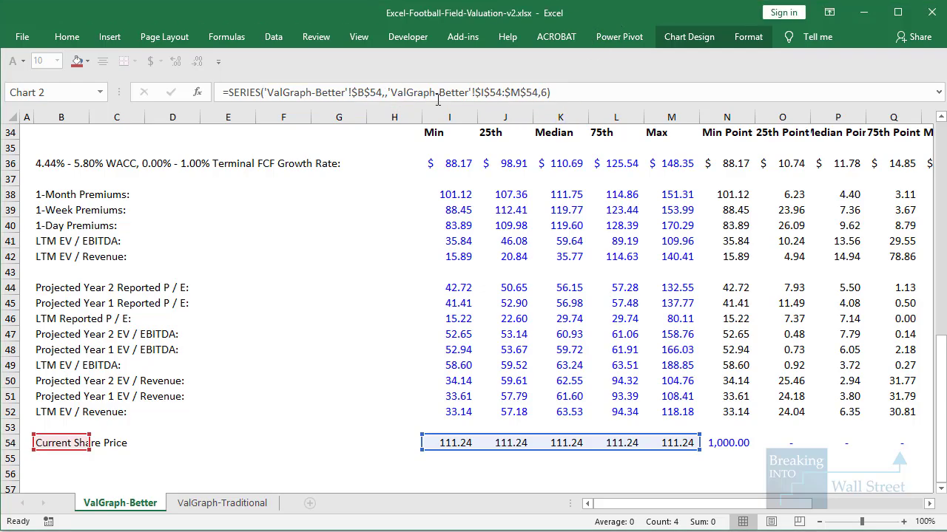
Step: Edit the Current Share Price SERIES formula to use I54:M54 as X values, N54:R54 as Y values and series order 1
left_click(388, 91)
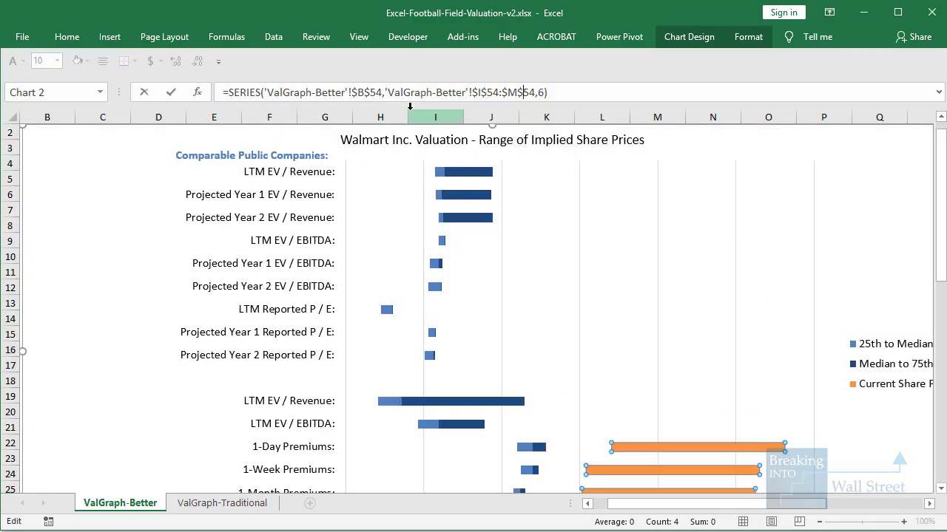
scroll(534, 266, "down", 14)
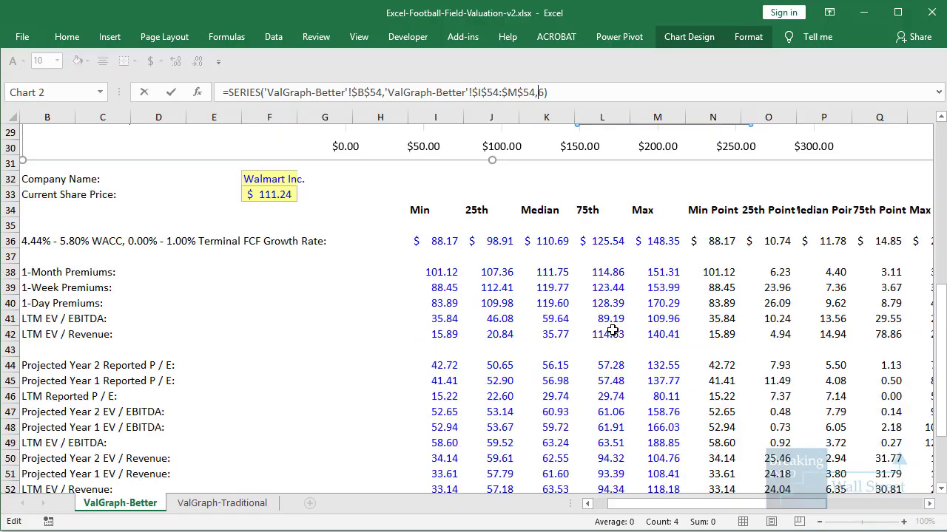
left_click_drag(718, 289, 718, 287)
type(",1")
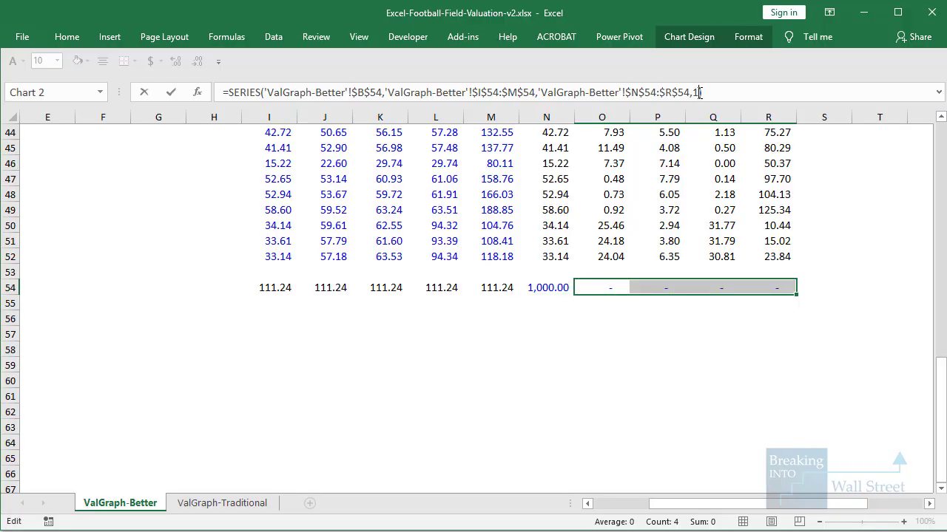
key("Return")
Step: Examine the Current Share Price bar, the horizontal axis scale and the category labels in the updated chart
scroll(596, 296, "up", 13)
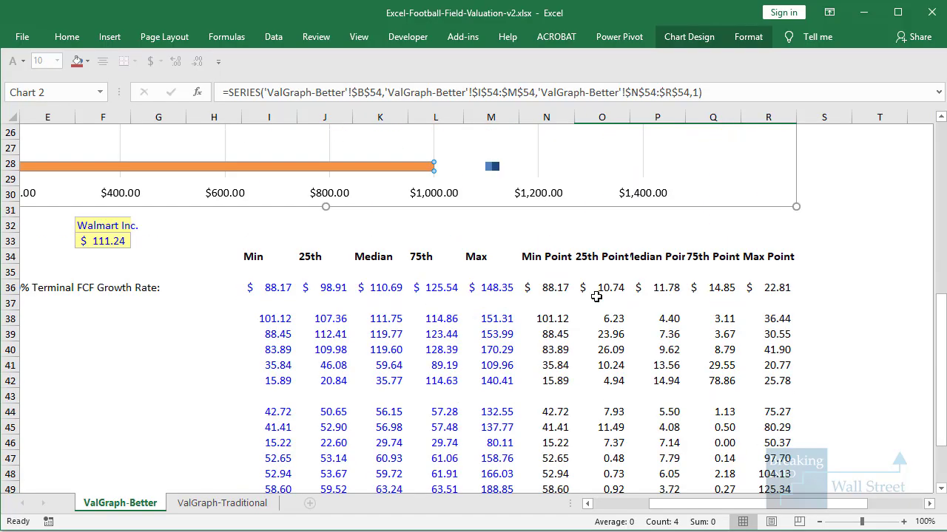
scroll(592, 308, "down", 3)
left_click(641, 496)
scroll(575, 437, "up", 4)
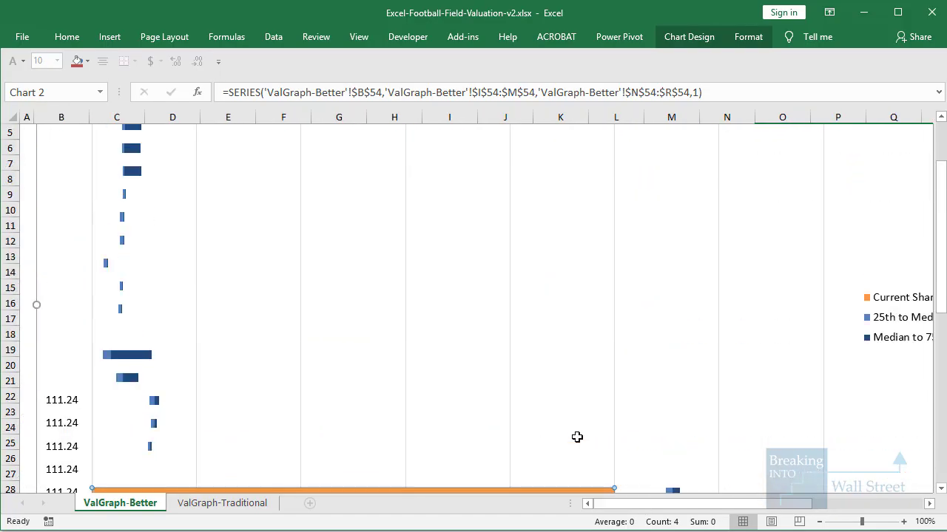
scroll(285, 276, "down", 4)
scroll(359, 337, "down", 1)
scroll(360, 337, "up", 4)
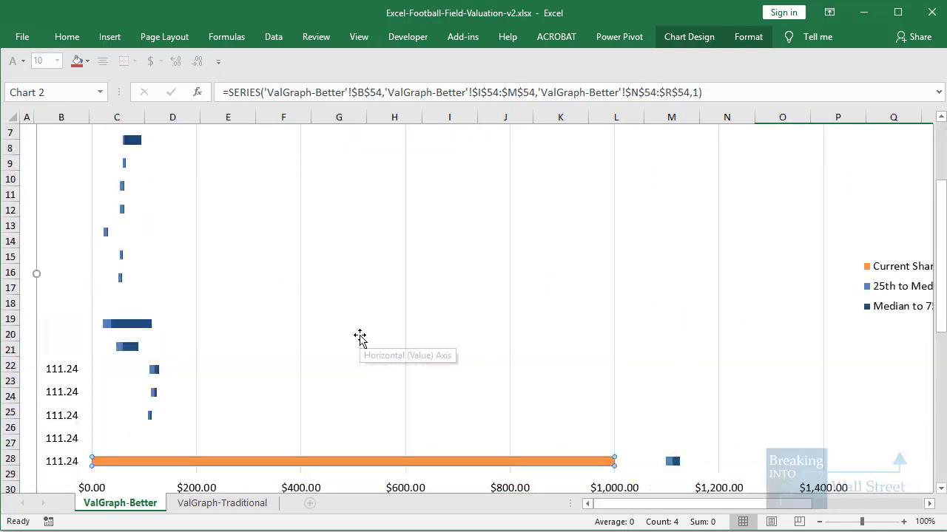
scroll(359, 337, "down", 1)
scroll(359, 338, "down", 4)
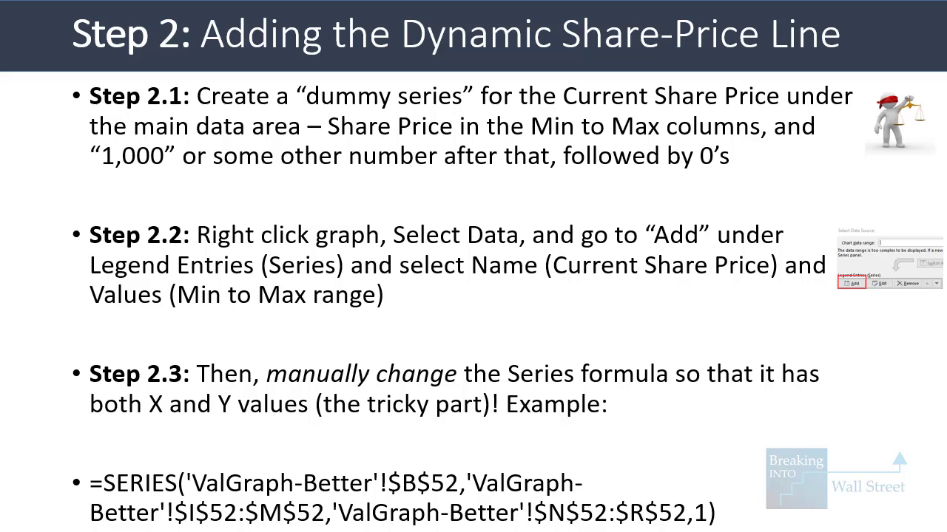
key("Right")
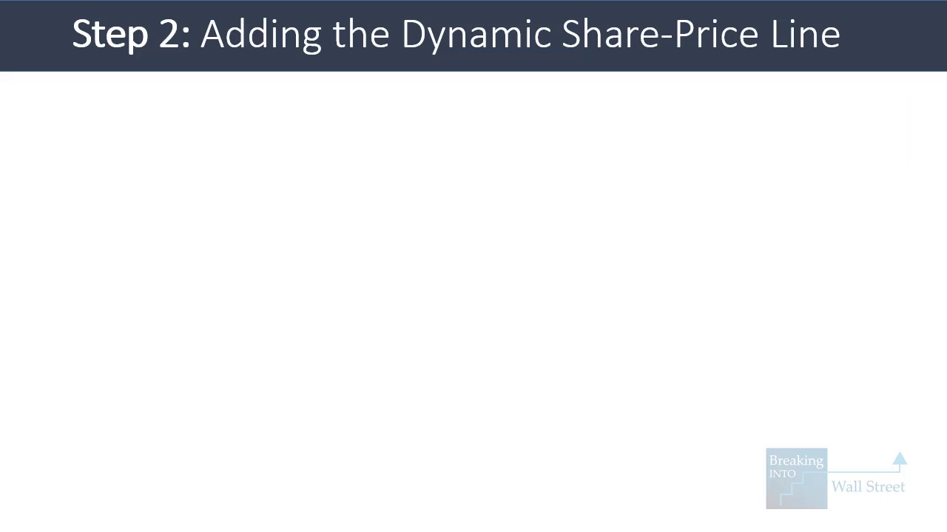